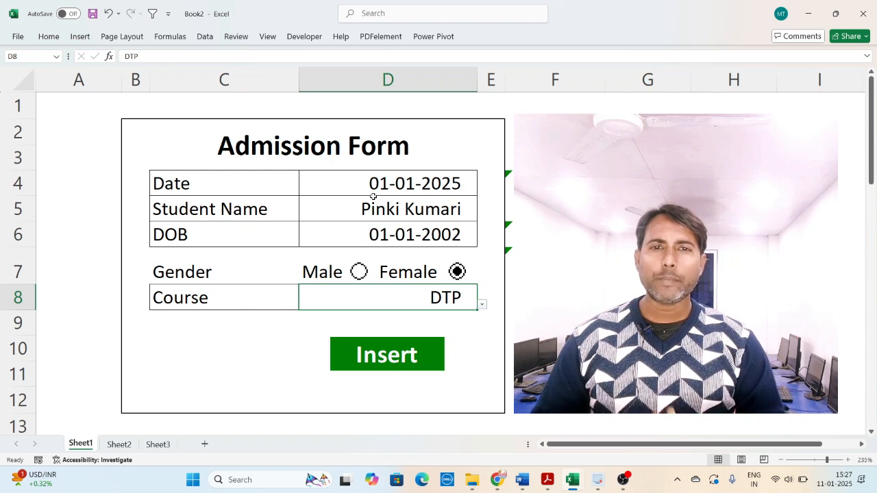
- Submit the completed admission form, check the stored records on Sheet2 and return to Sheet1
{"action": "left_click", "coordinate": [384, 358]}
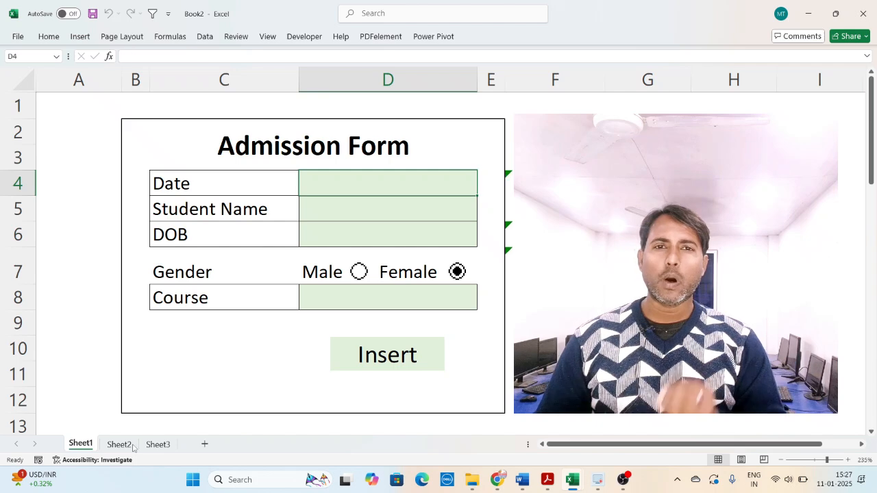
{"action": "left_click", "coordinate": [122, 444]}
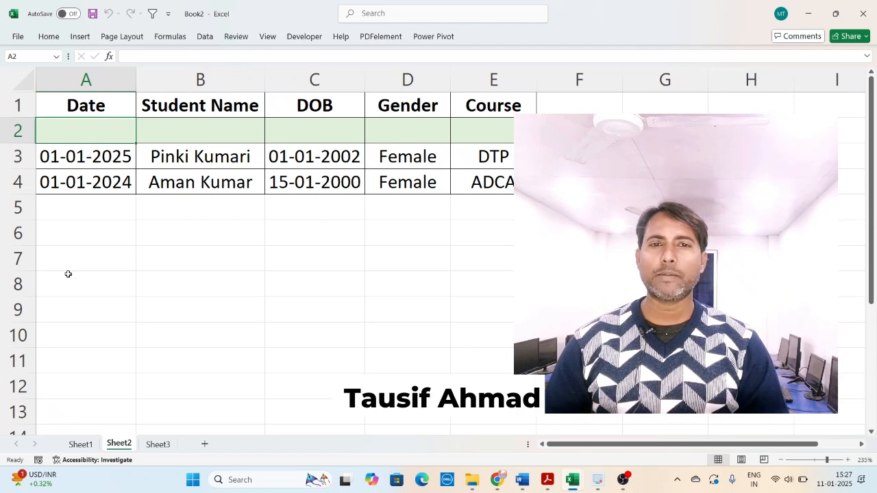
{"action": "left_click", "coordinate": [80, 444]}
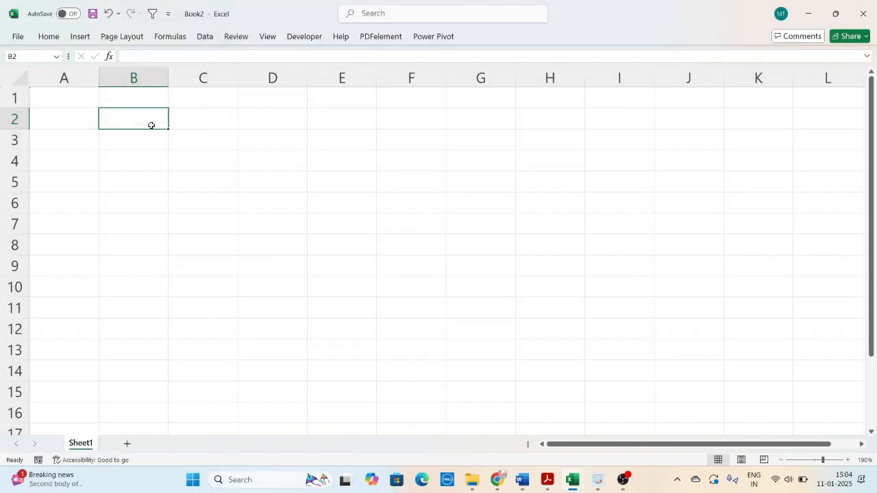
- Enter the title "Admission Form" in cell B2
{"action": "type", "text": "Admi"}
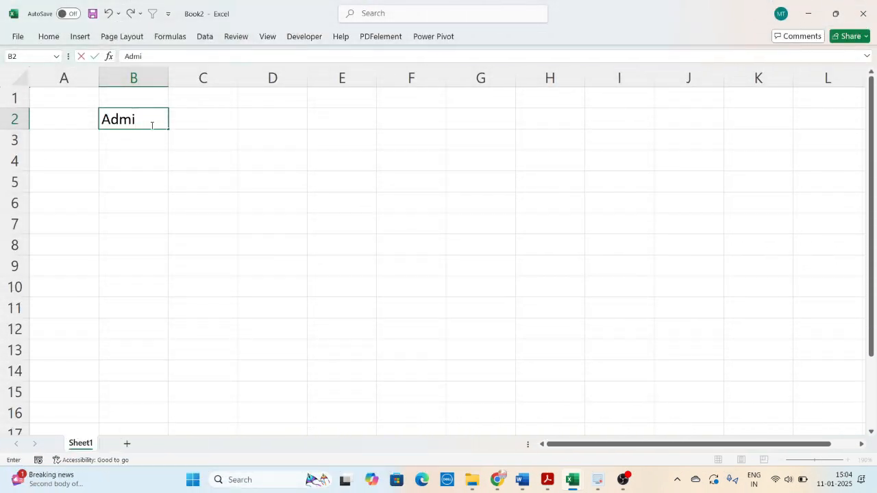
{"action": "type", "text": "ssion Form"}
{"action": "key", "text": "Return"}
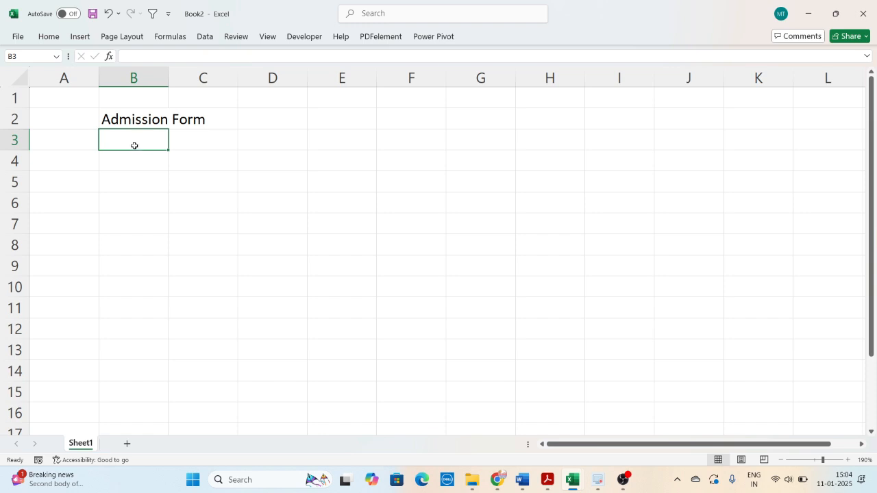
- Enter the labels Date, Student Name, DOB, Gender and Course in cells B3 to B7
{"action": "type", "text": "Date"}
{"action": "key", "text": "Return"}
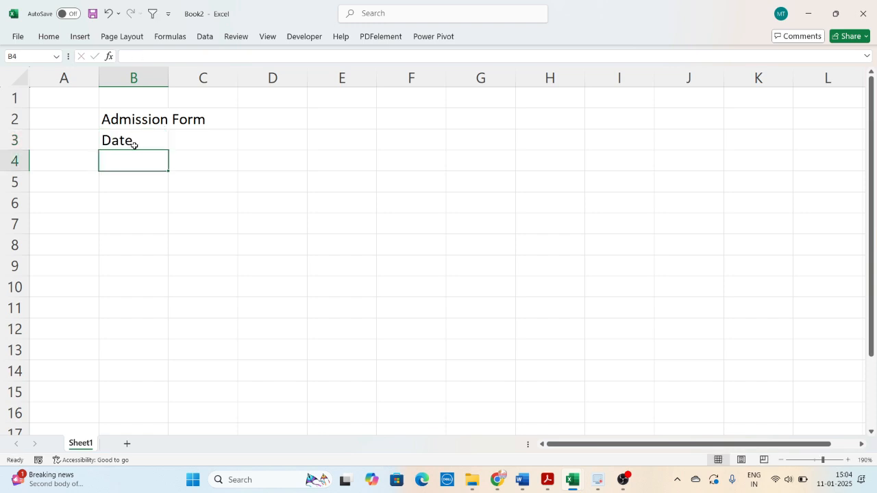
{"action": "type", "text": "Student Name"}
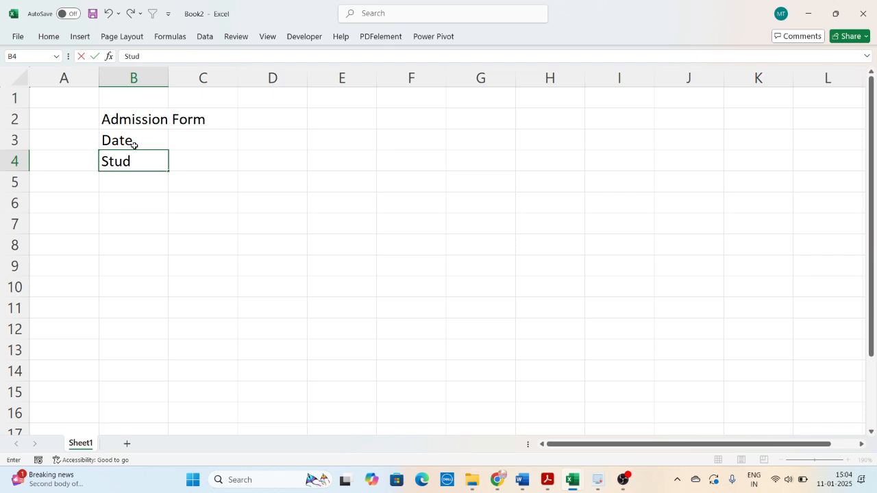
{"action": "key", "text": "Return"}
{"action": "type", "text": "DOB"}
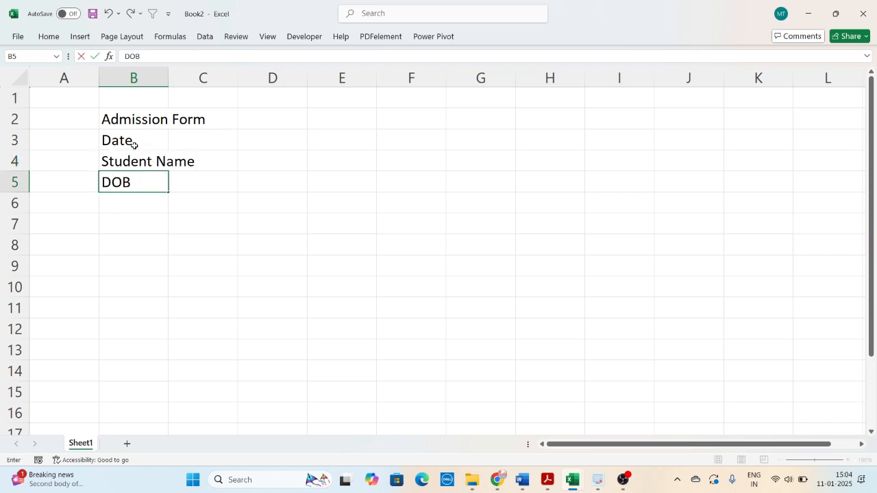
{"action": "key", "text": "Return"}
{"action": "type", "text": "Gender"}
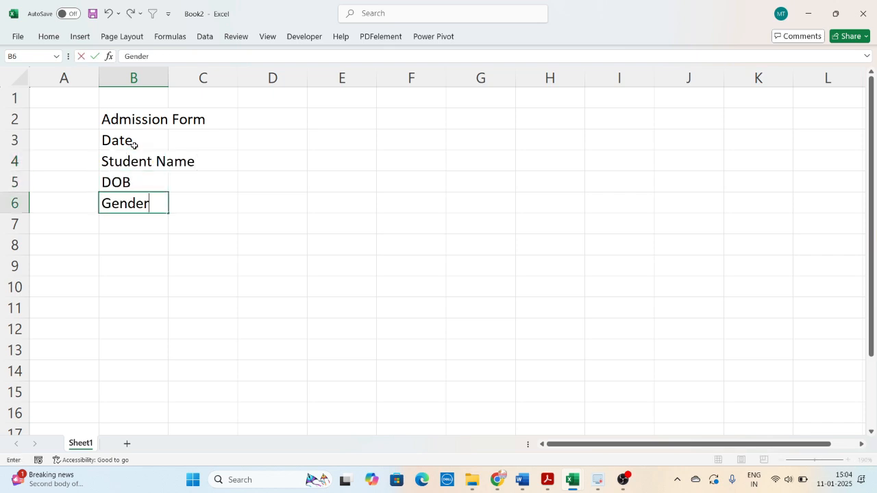
{"action": "key", "text": "Return"}
{"action": "type", "text": "Co"}
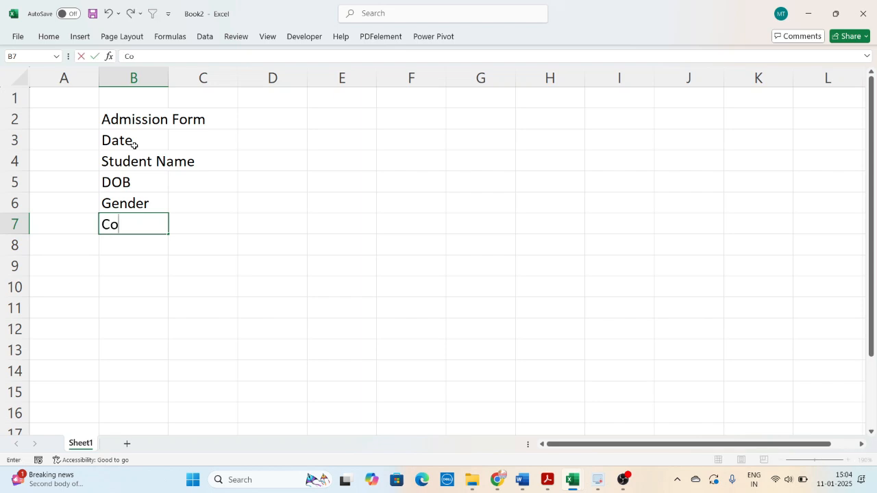
{"action": "type", "text": "urse"}
{"action": "key", "text": "Return"}
- Fit column B to its text and widen column C to about twice its width for the entry cells
{"action": "double_click", "coordinate": [168, 77]}
{"action": "left_click", "coordinate": [183, 160]}
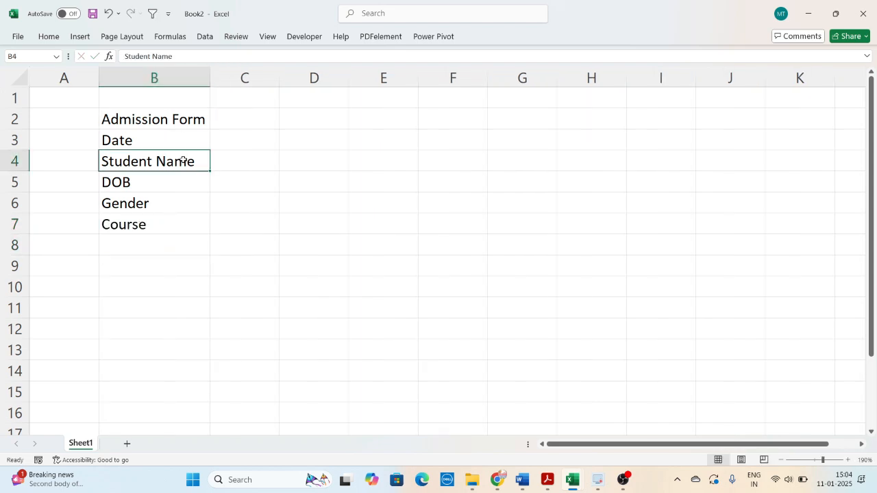
{"action": "left_click_drag", "start_coordinate": [281, 73], "coordinate": [351, 72]}
{"action": "left_click", "coordinate": [284, 231]}
{"action": "scroll", "coordinate": [284, 230], "scroll_direction": "up", "scroll_amount": 3}
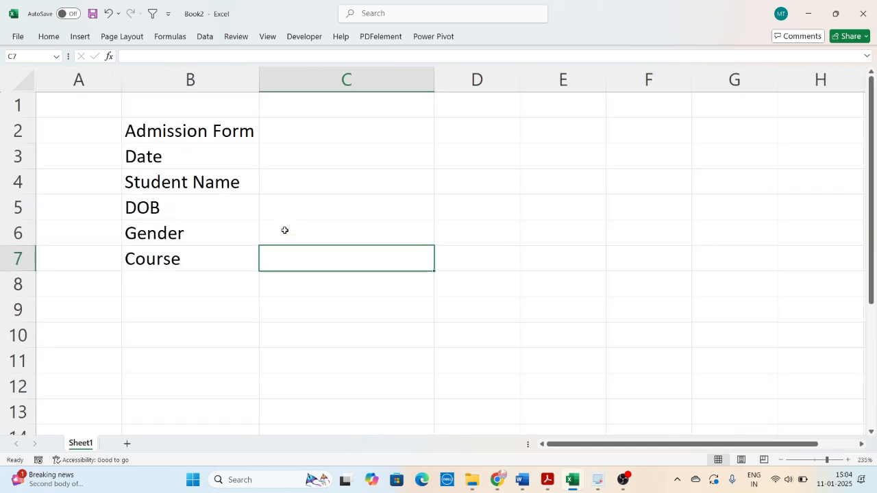
- Merge and center the Admission Form title across B2:C2 and make it bold
{"action": "key", "text": "Up"}
{"action": "key", "text": "Up"}
{"action": "key", "text": "Left"}
{"action": "key", "text": "Up"}
{"action": "key", "text": "Up"}
{"action": "key", "text": "Up"}
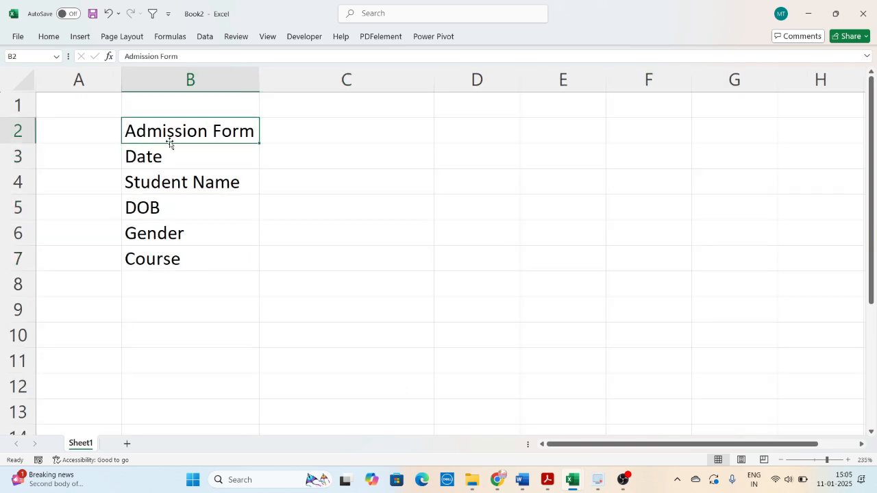
{"action": "left_click_drag", "start_coordinate": [214, 130], "coordinate": [316, 123]}
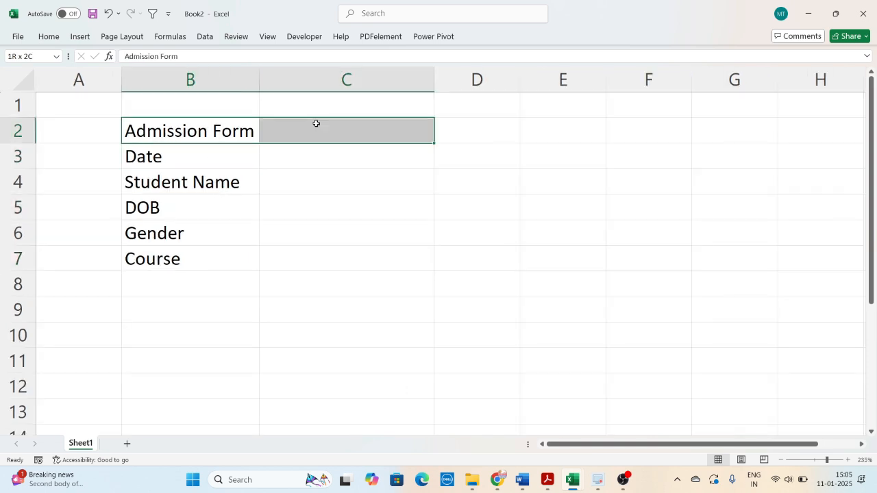
{"action": "left_click", "coordinate": [48, 38]}
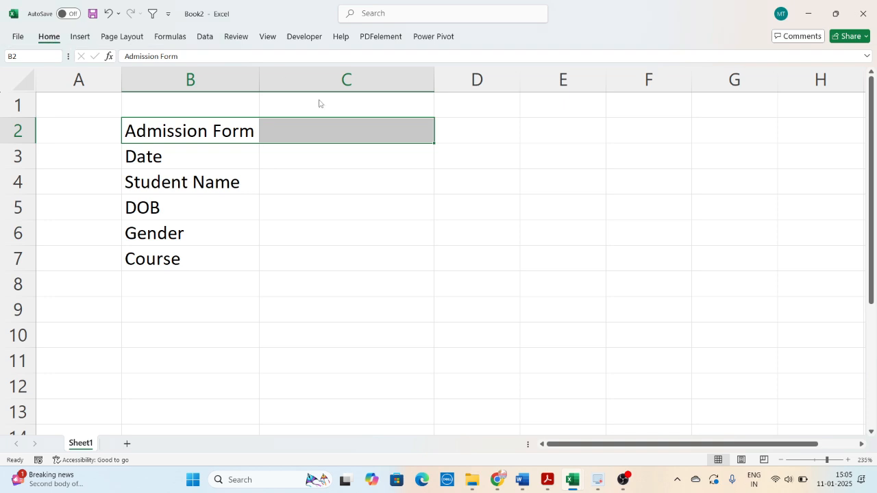
{"action": "left_click", "coordinate": [350, 76]}
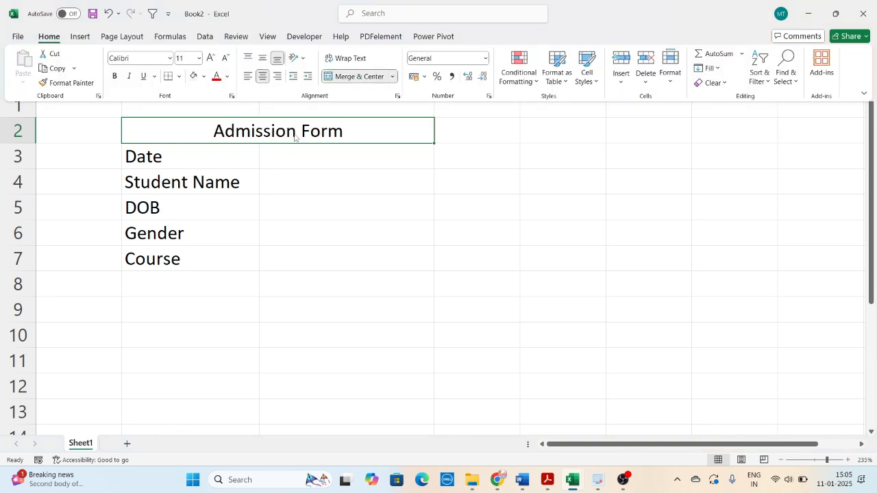
{"action": "left_click", "coordinate": [115, 76]}
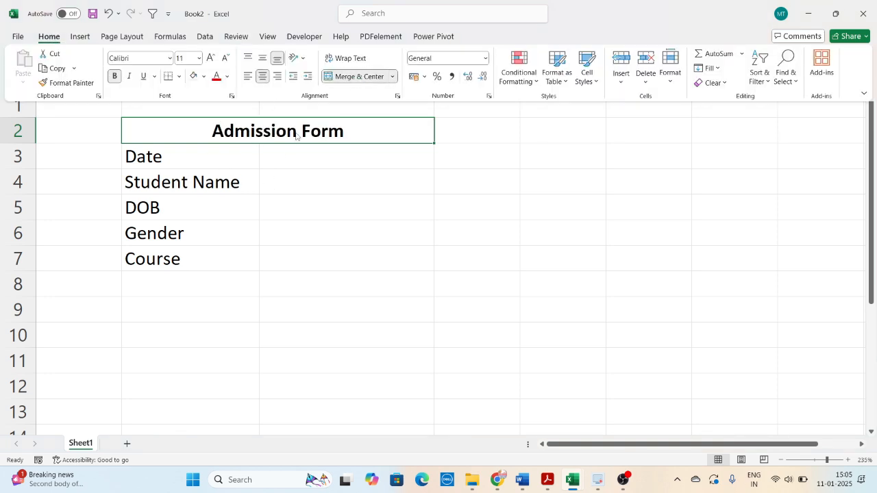
- Widen columns B and C slightly to give the labels and entry cells more room
{"action": "left_click", "coordinate": [186, 156]}
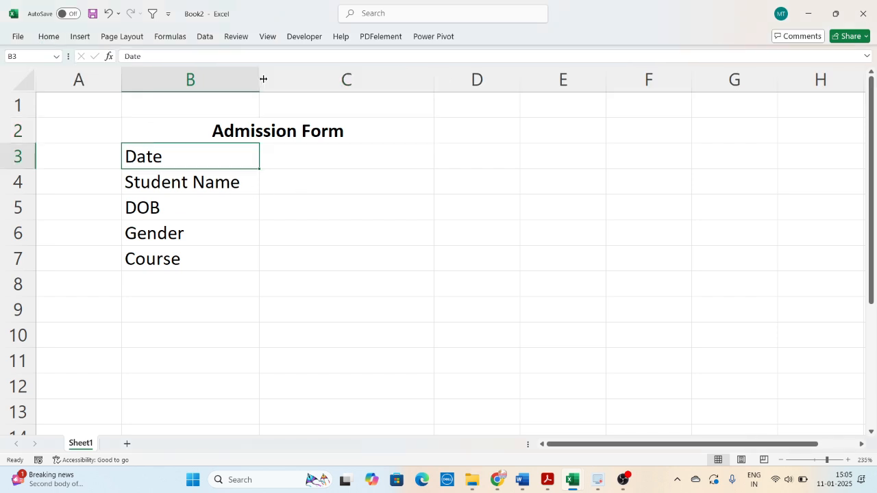
{"action": "left_click_drag", "start_coordinate": [259, 79], "coordinate": [272, 89]}
{"action": "left_click", "coordinate": [255, 230]}
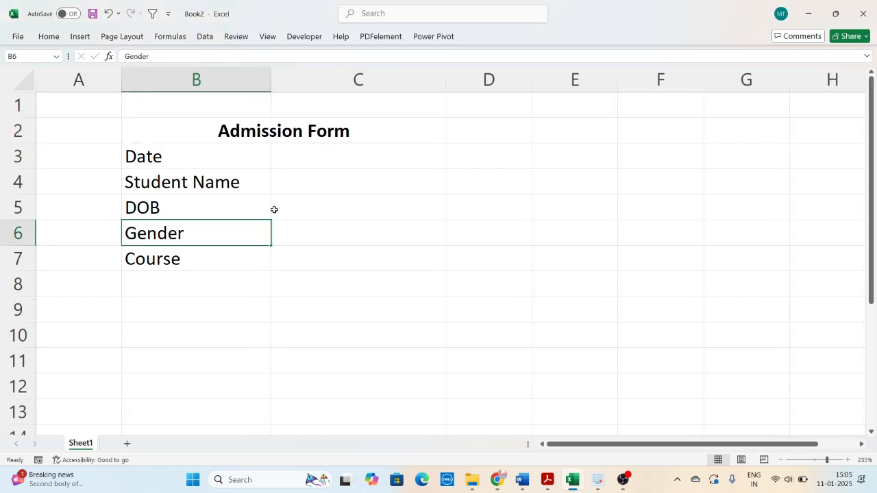
{"action": "left_click", "coordinate": [331, 173]}
{"action": "left_click_drag", "start_coordinate": [450, 78], "coordinate": [449, 79]}
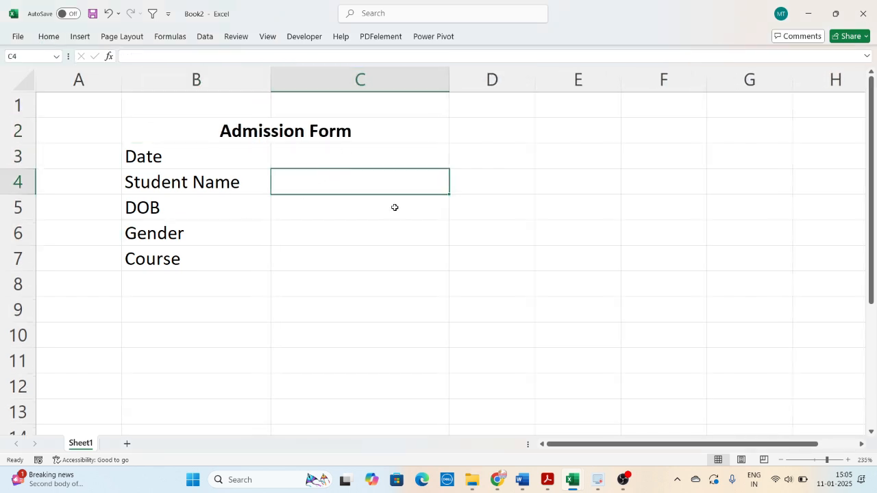
{"action": "left_click", "coordinate": [394, 208]}
- Apply all borders to the Date, Student Name and DOB rows in B3:C5
{"action": "left_click_drag", "start_coordinate": [229, 160], "coordinate": [359, 205]}
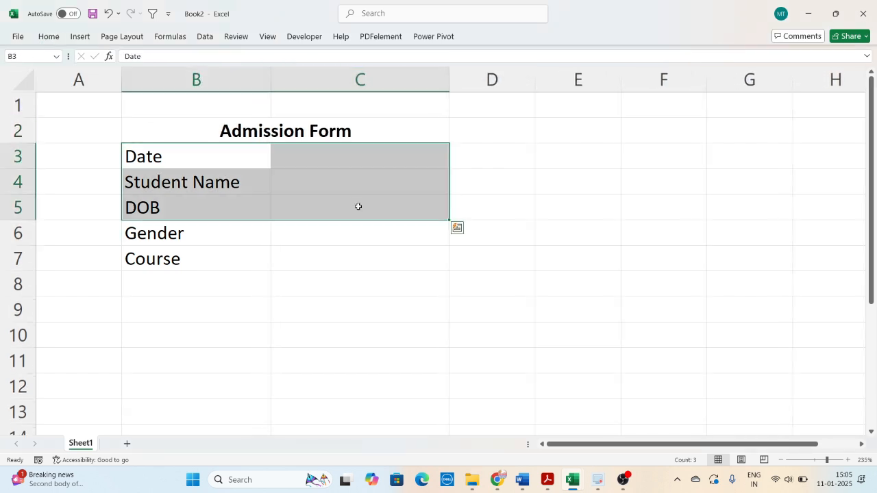
{"action": "left_click", "coordinate": [49, 36]}
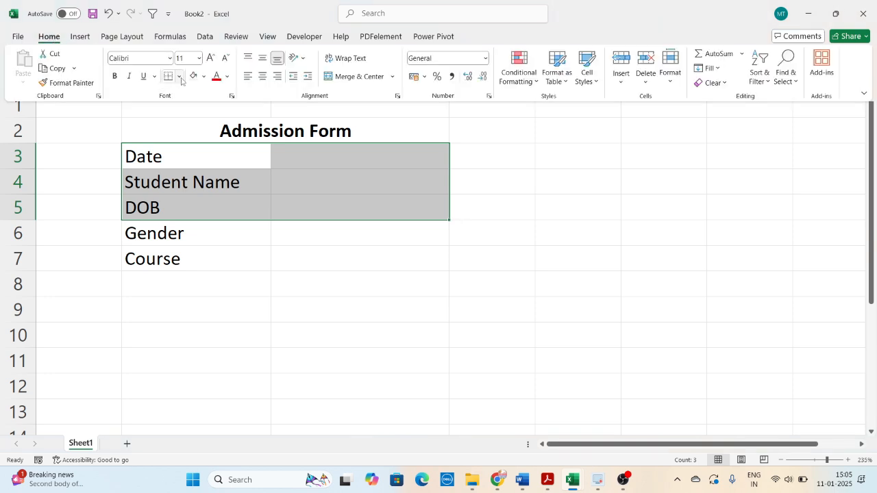
{"action": "left_click", "coordinate": [179, 76]}
{"action": "left_click", "coordinate": [190, 198]}
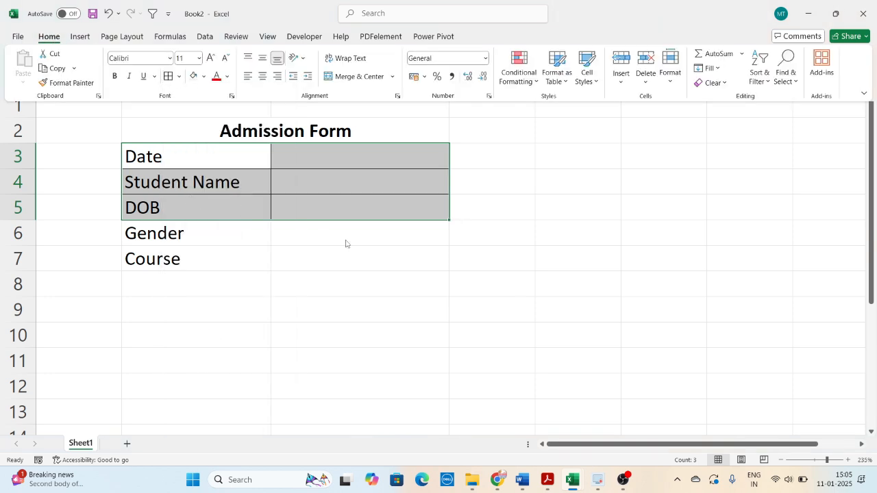
{"action": "left_click", "coordinate": [289, 287]}
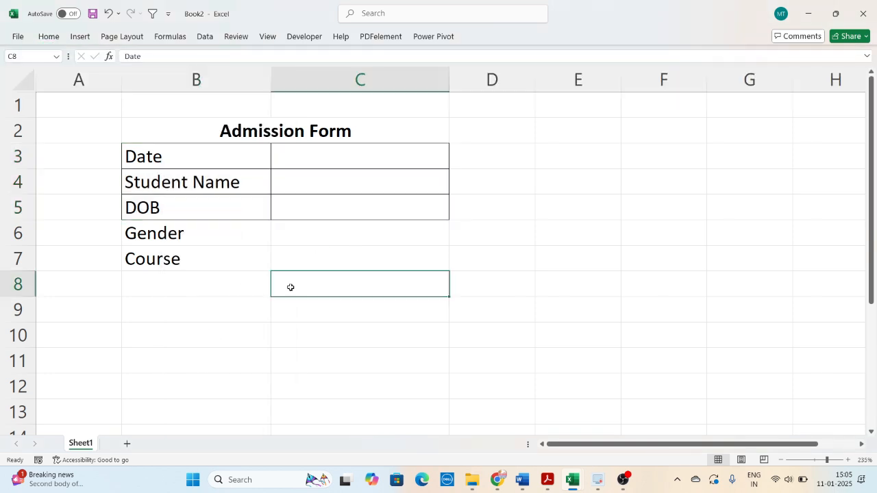
- Increase the height of row 6, the Gender row, to about one and a half times the other rows
{"action": "left_click", "coordinate": [150, 230]}
{"action": "left_click_drag", "start_coordinate": [22, 246], "coordinate": [22, 257]}
{"action": "left_click", "coordinate": [325, 245]}
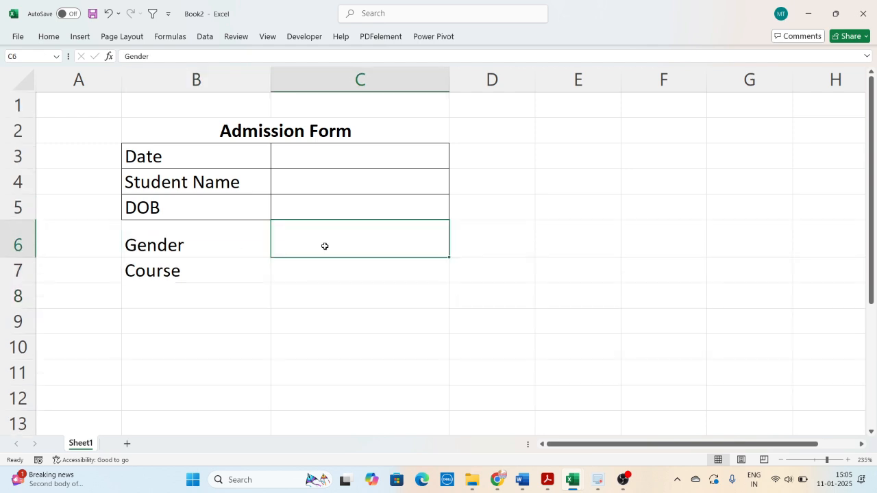
{"action": "left_click", "coordinate": [226, 245]}
- Apply all borders to the Course row in B7:C7
{"action": "left_click_drag", "start_coordinate": [172, 270], "coordinate": [337, 274]}
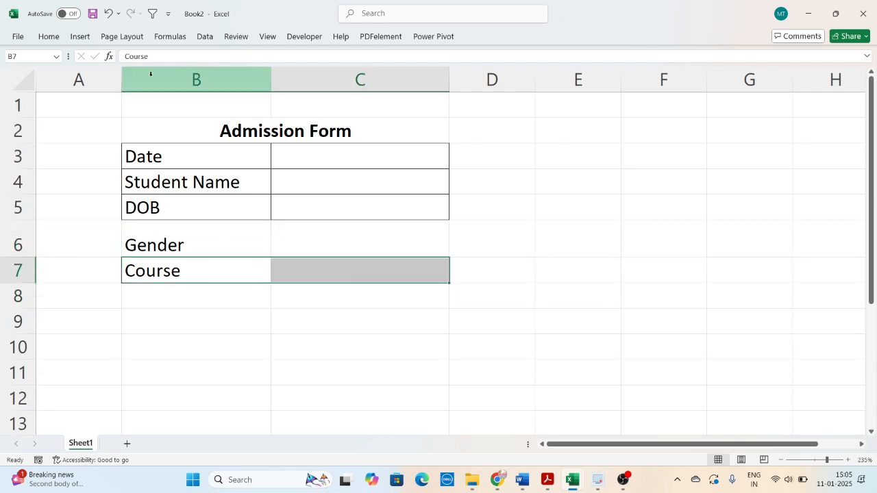
{"action": "left_click", "coordinate": [62, 37]}
{"action": "left_click", "coordinate": [238, 105]}
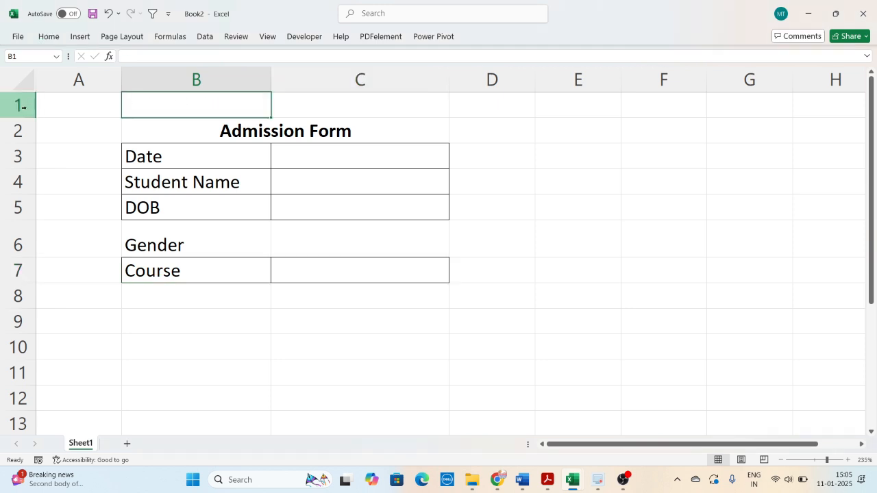
- Insert an empty row above the form title and an empty column before the form's labels
{"action": "left_click", "coordinate": [26, 103]}
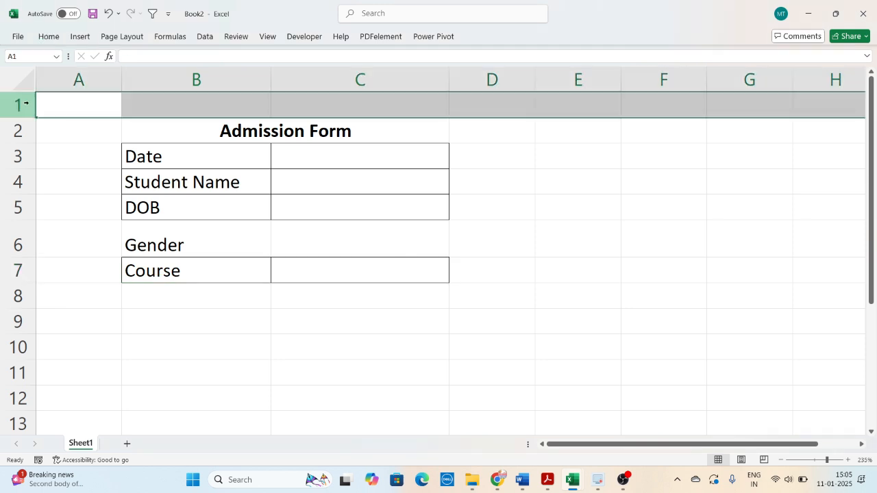
{"action": "key", "text": "ctrl+shift+plus"}
{"action": "left_click", "coordinate": [140, 79]}
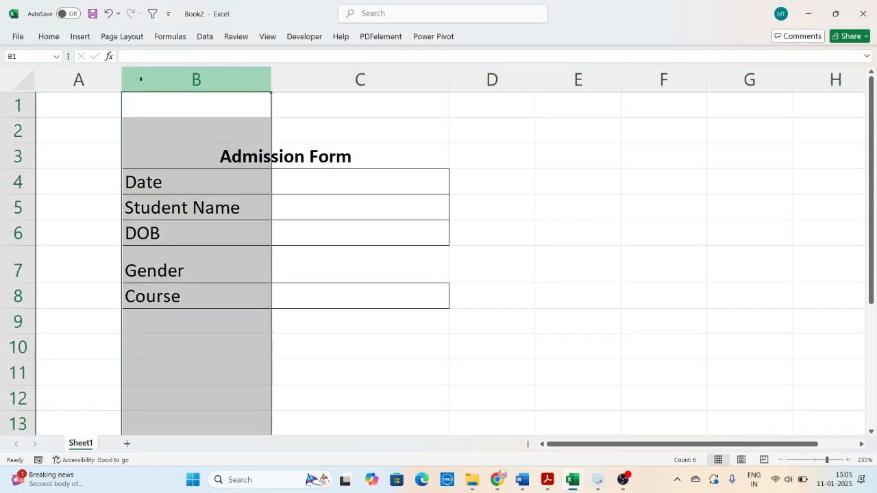
{"action": "key", "text": "ctrl+shift+plus"}
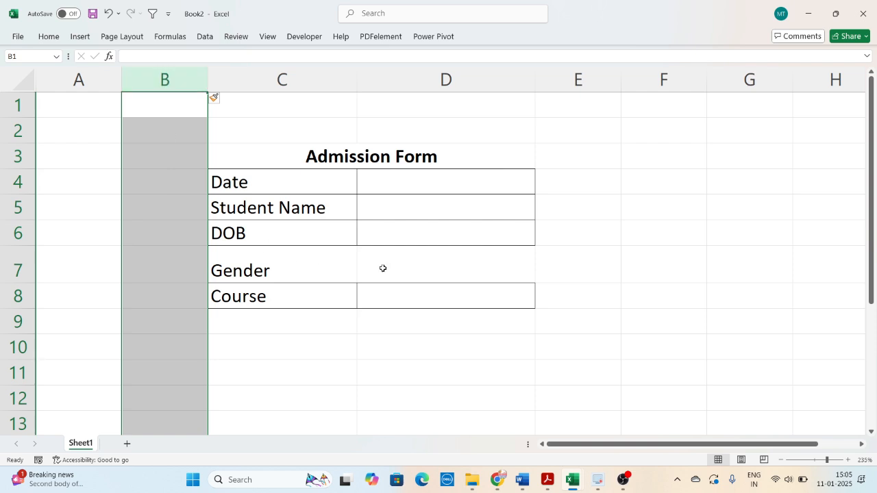
- Narrow columns B and E together to the same width as slim margins beside the form
{"action": "left_click", "coordinate": [482, 263]}
{"action": "left_click", "coordinate": [175, 81]}
{"action": "left_click", "coordinate": [579, 78], "text": "ctrl"}
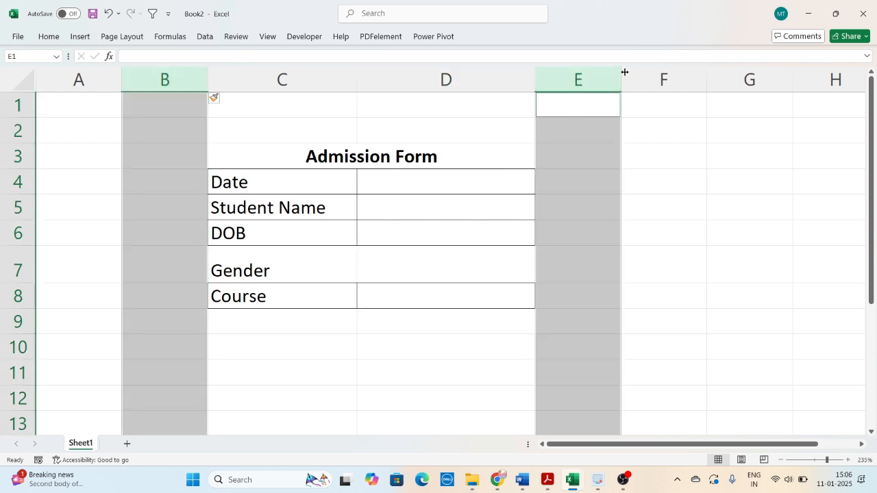
{"action": "left_click_drag", "start_coordinate": [621, 72], "coordinate": [563, 81]}
{"action": "left_click", "coordinate": [331, 386]}
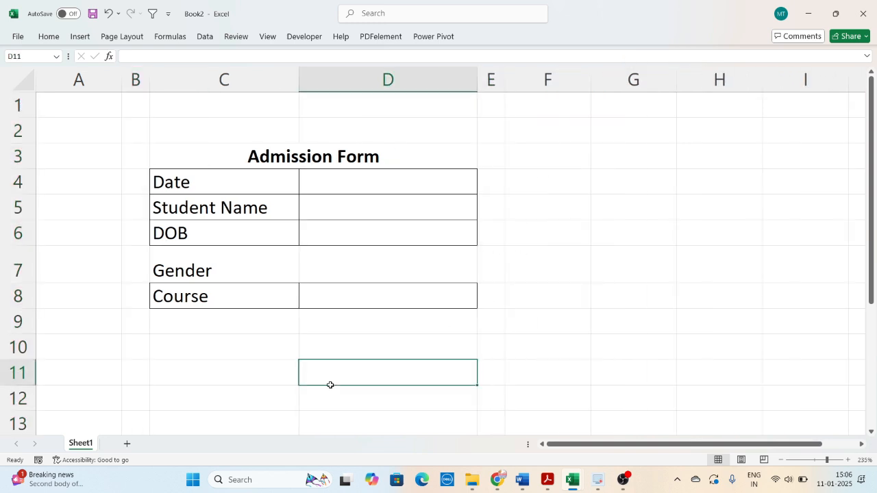
- Apply a thick outside border around the whole form area B2:E12
{"action": "left_click_drag", "start_coordinate": [142, 126], "coordinate": [498, 396]}
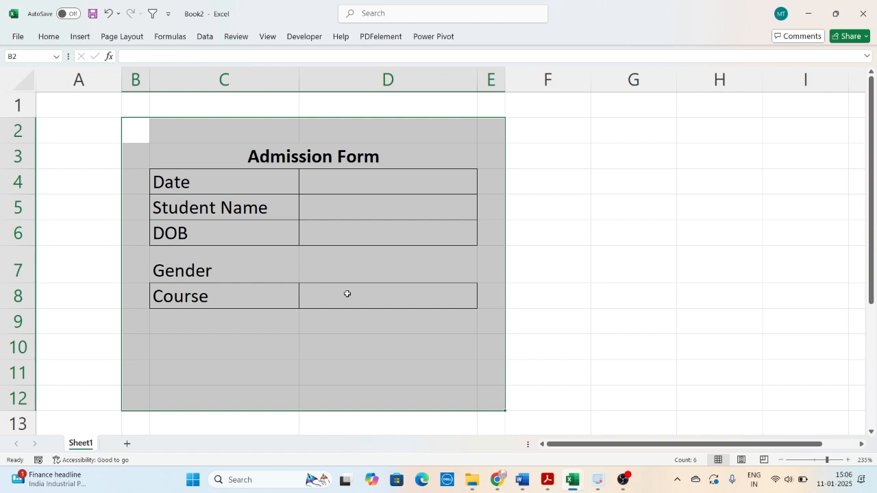
{"action": "left_click", "coordinate": [47, 36]}
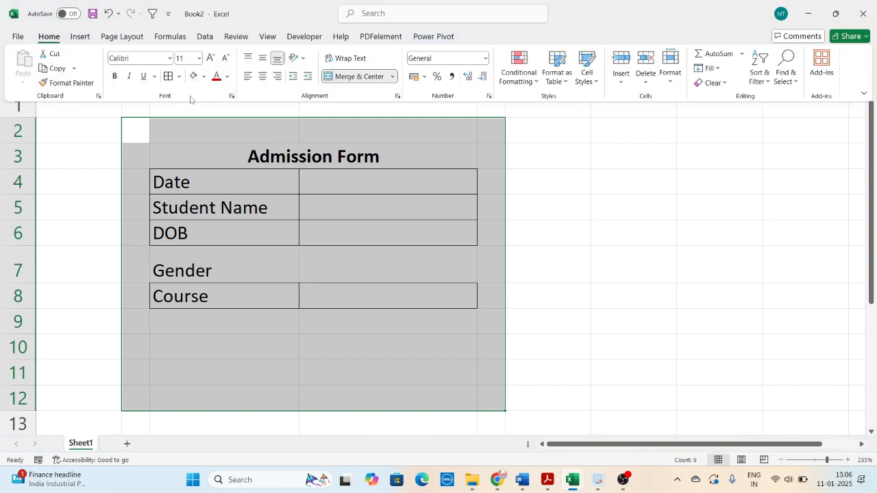
{"action": "left_click", "coordinate": [179, 76]}
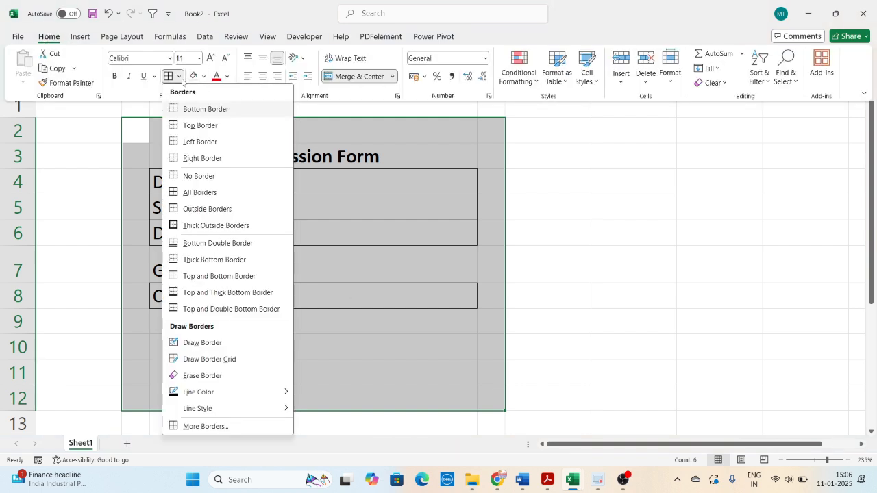
{"action": "left_click", "coordinate": [191, 232]}
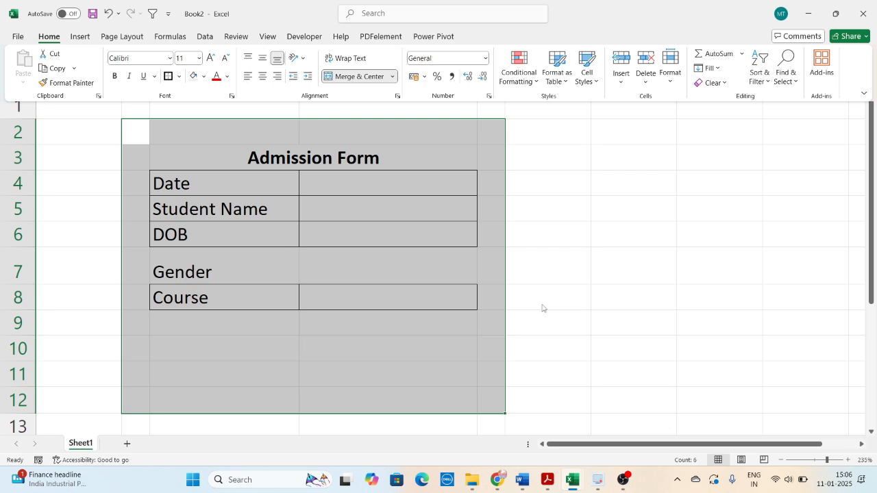
{"action": "left_click", "coordinate": [544, 268]}
- Hide the worksheet gridlines
{"action": "left_click", "coordinate": [348, 272]}
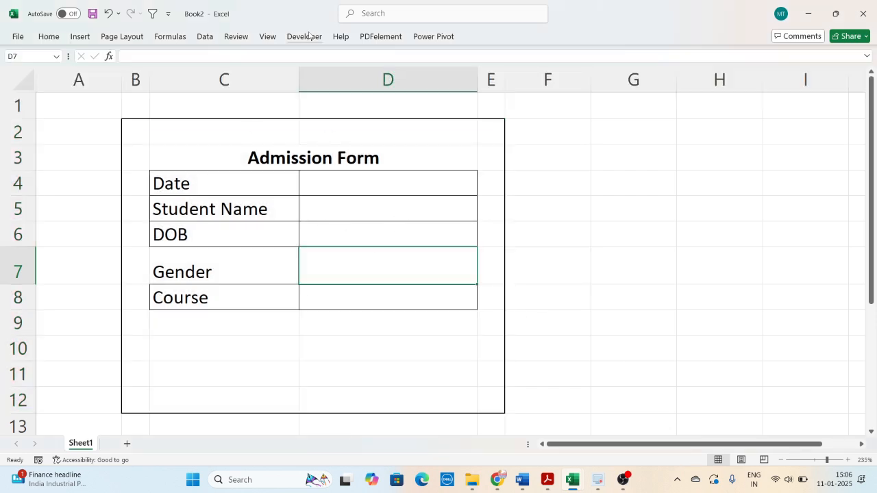
{"action": "left_click", "coordinate": [268, 37]}
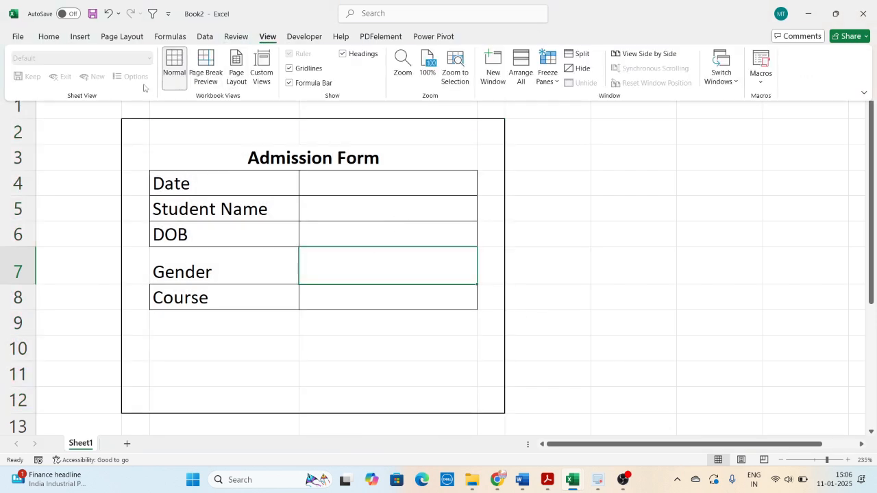
{"action": "left_click", "coordinate": [302, 70]}
{"action": "left_click", "coordinate": [380, 272]}
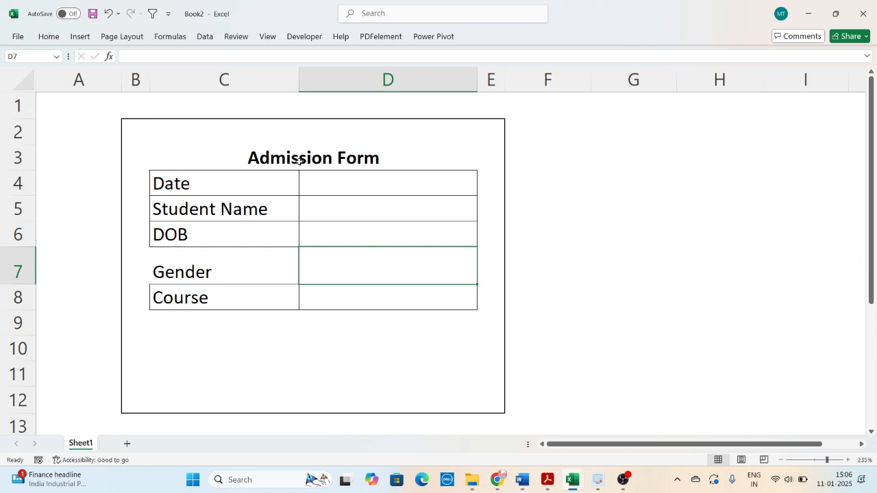
- Merge and center the Admission Form title across C2:D3
{"action": "left_click_drag", "start_coordinate": [277, 133], "coordinate": [282, 156]}
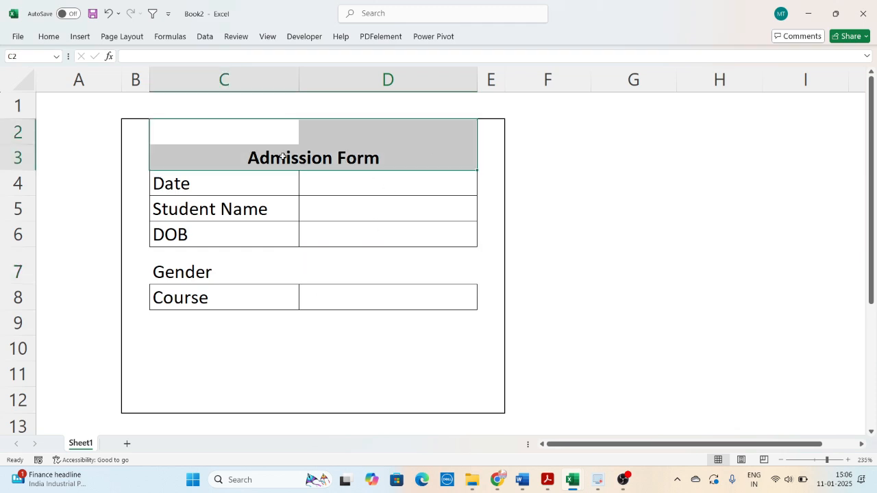
{"action": "left_click", "coordinate": [49, 36]}
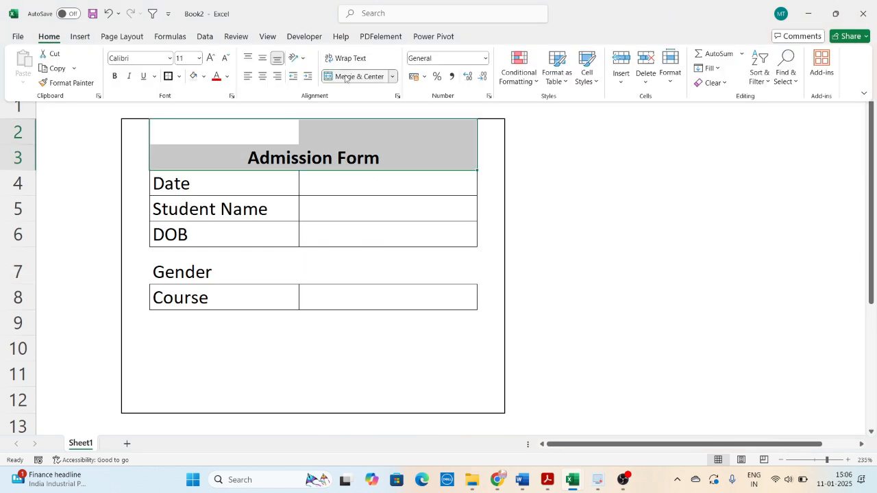
{"action": "left_click", "coordinate": [346, 77]}
{"action": "left_click", "coordinate": [346, 77]}
- Increase the font size of the merged Admission Form title
{"action": "left_click", "coordinate": [49, 36]}
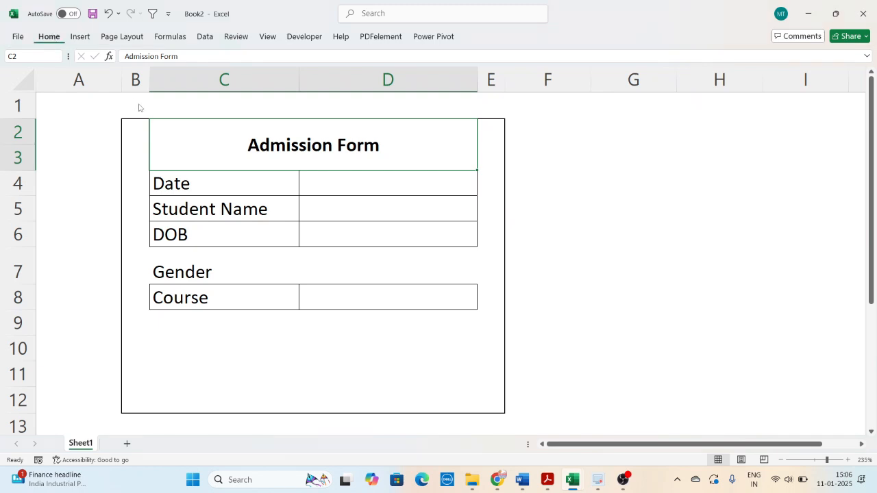
{"action": "left_click", "coordinate": [48, 36]}
{"action": "left_click", "coordinate": [210, 58]}
{"action": "left_click", "coordinate": [318, 172]}
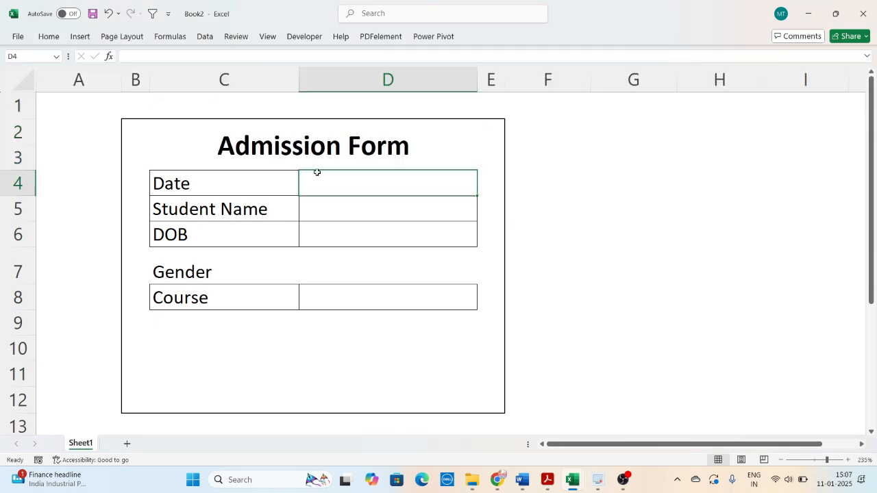
- Enter the date 01-01-2024 in the form's Date field, D4
{"action": "left_click", "coordinate": [331, 199]}
{"action": "left_click", "coordinate": [356, 186]}
{"action": "type", "text": "1-1-24"}
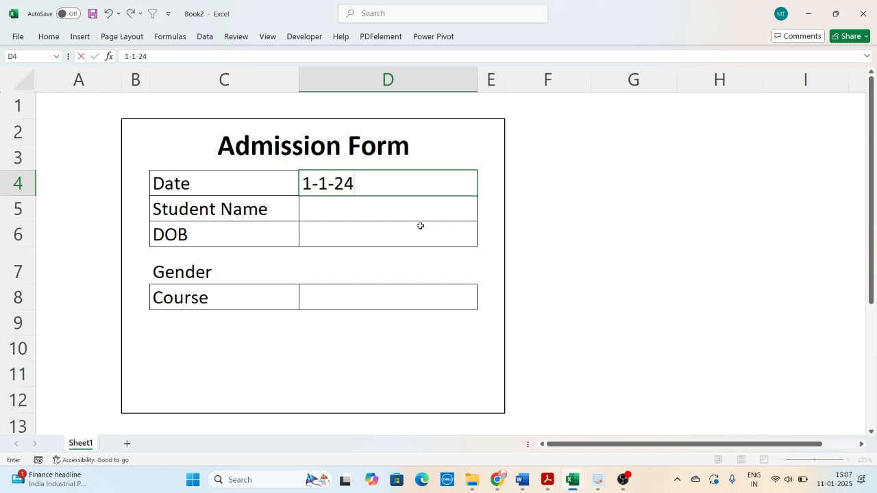
{"action": "key", "text": "Return"}
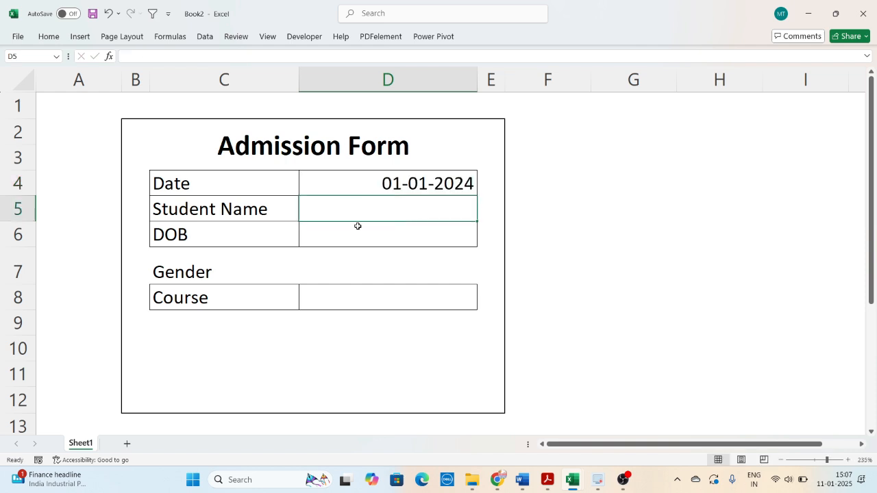
- Fill in the student's full name in D5 and the date of birth in D6
{"action": "type", "text": "Aman Kuma"}
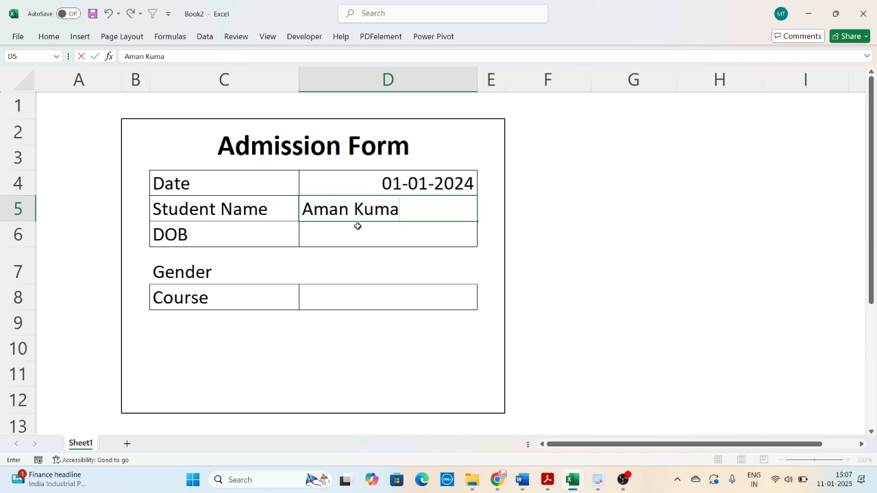
{"action": "type", "text": "r"}
{"action": "key", "text": "Return"}
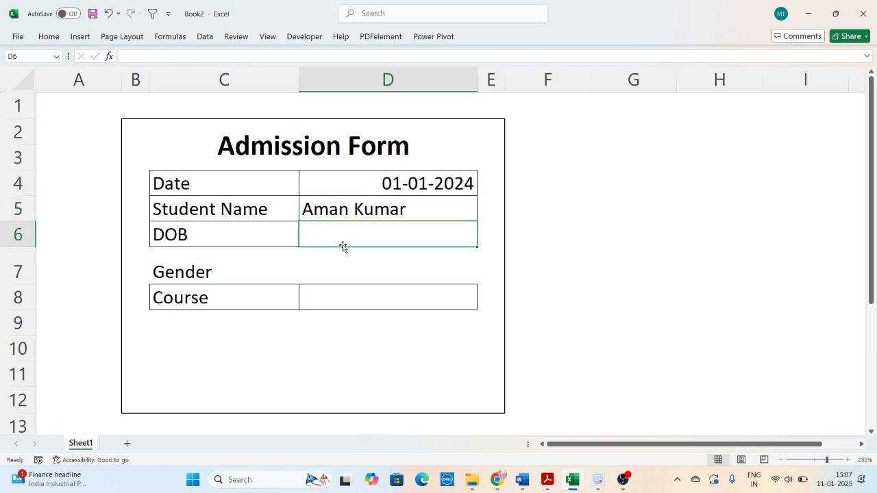
{"action": "type", "text": "15-01-"}
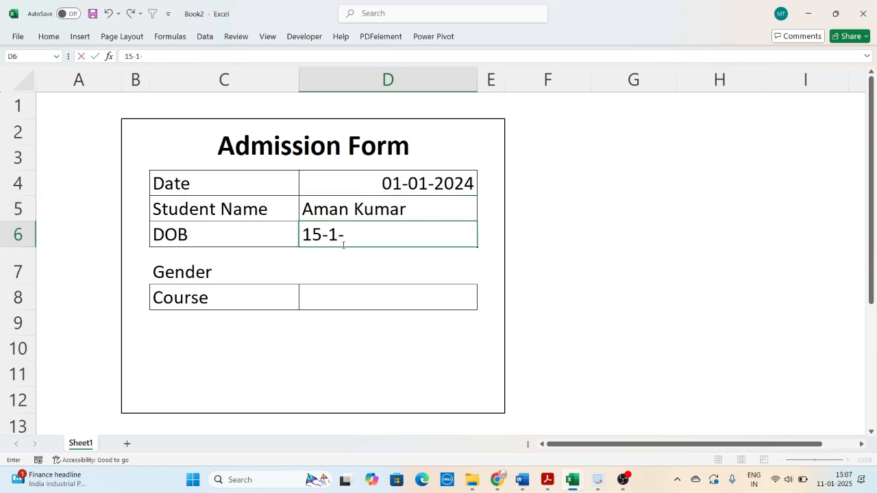
{"action": "type", "text": "2000"}
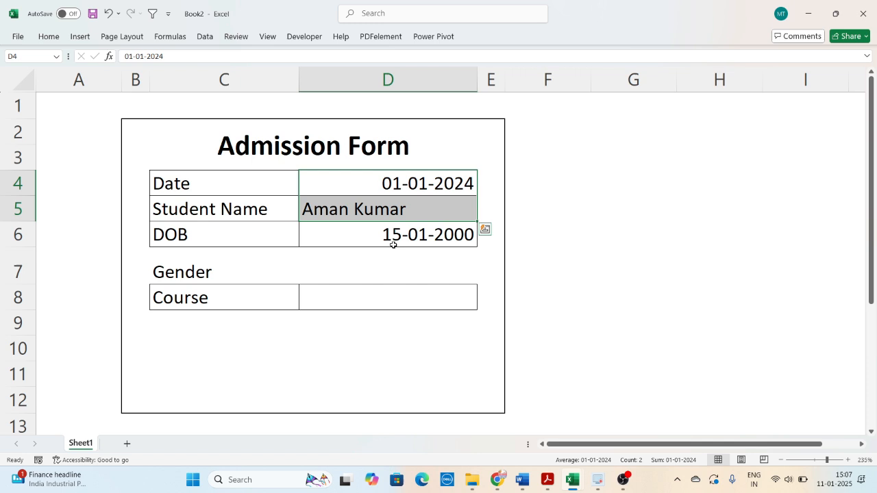
{"action": "left_click", "coordinate": [392, 241]}
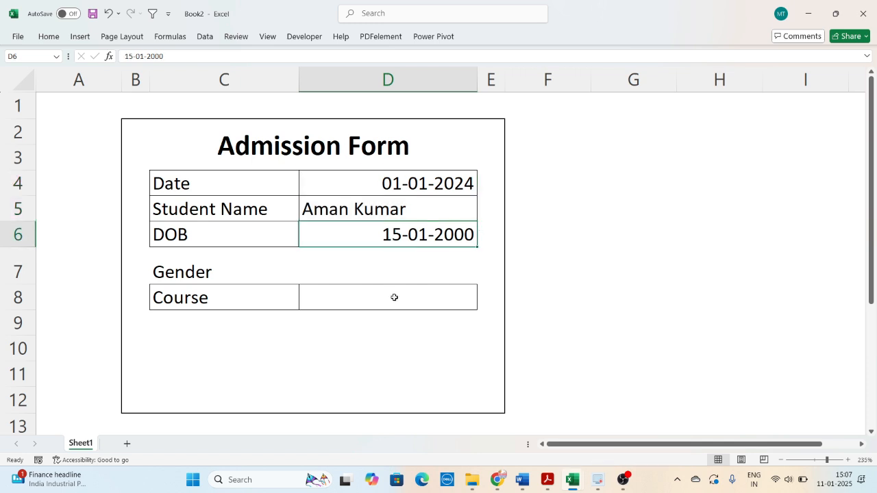
- Enter the texts Male and Female in the Gender cell D7, separated by several spaces
{"action": "left_click", "coordinate": [393, 290]}
{"action": "left_click", "coordinate": [338, 272]}
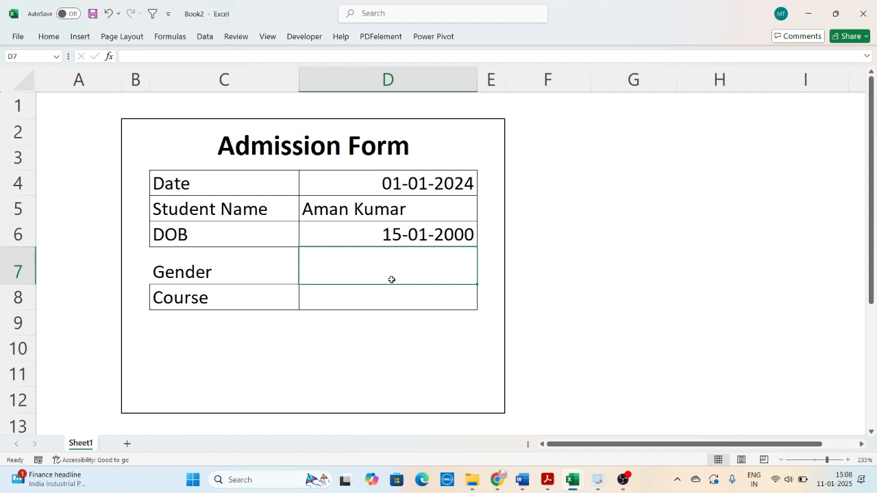
{"action": "type", "text": "Male"}
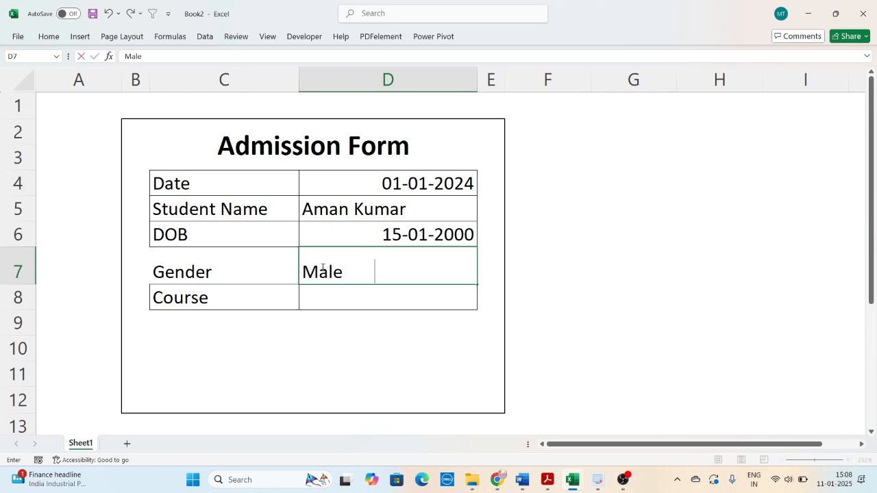
{"action": "type", "text": "       Female"}
{"action": "key", "text": "Return"}
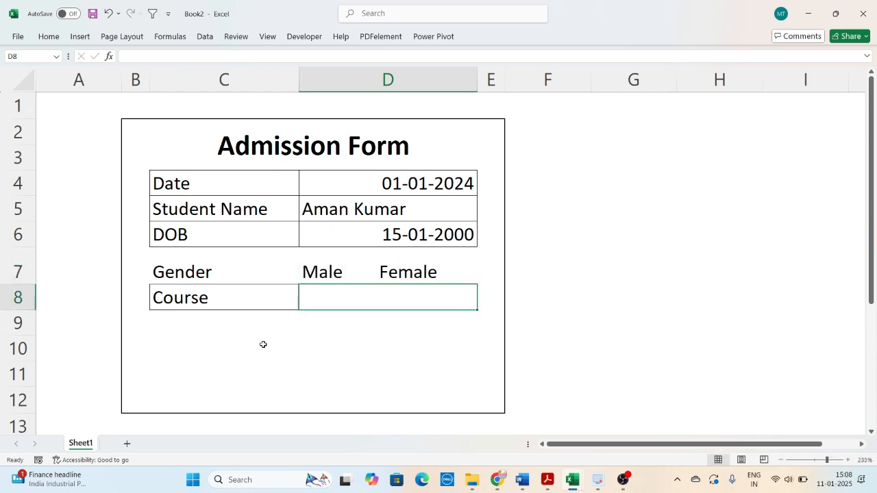
{"action": "key", "text": "Return"}
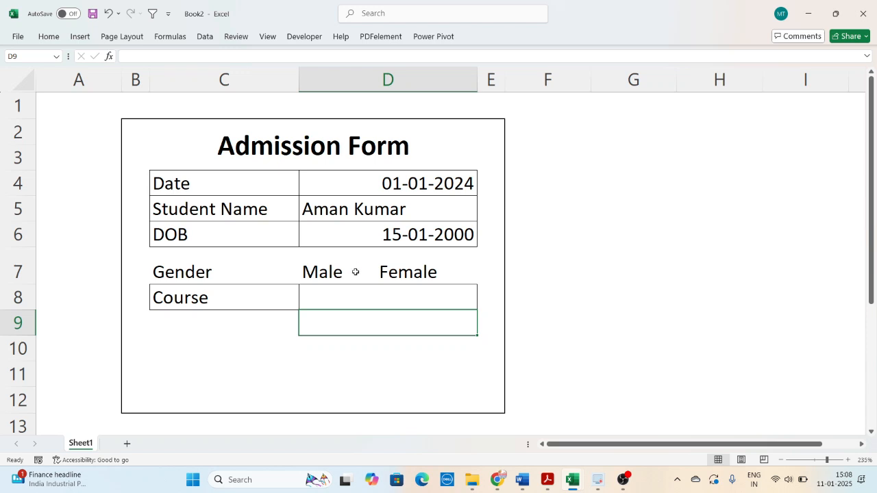
- Insert an Option Button form control just after the word Male in D7 and align it vertically with the text
{"action": "left_click", "coordinate": [303, 40]}
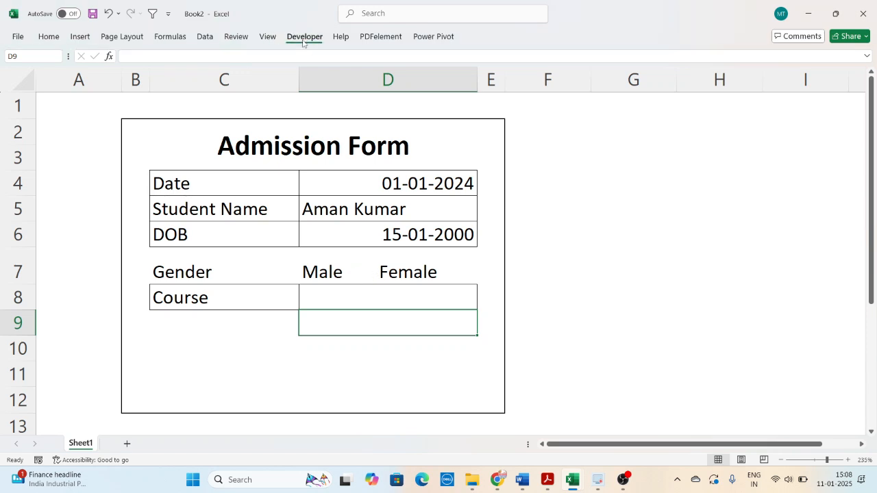
{"action": "left_click", "coordinate": [258, 82]}
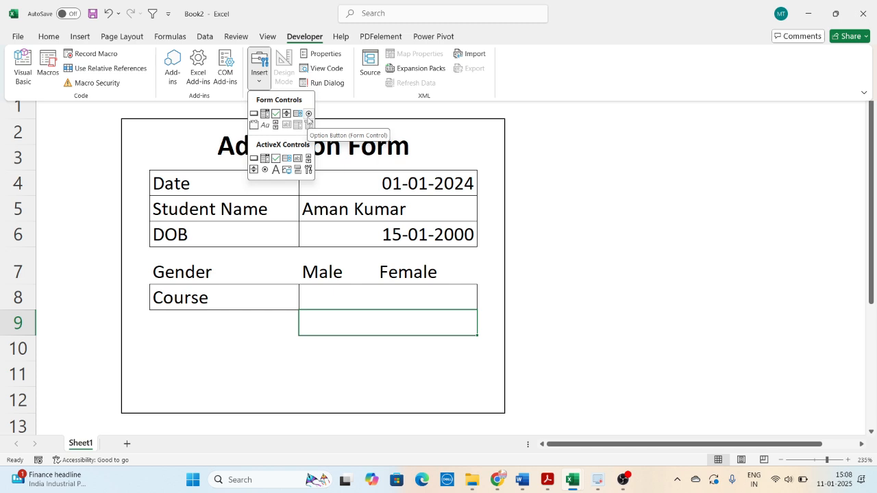
{"action": "left_click", "coordinate": [309, 114]}
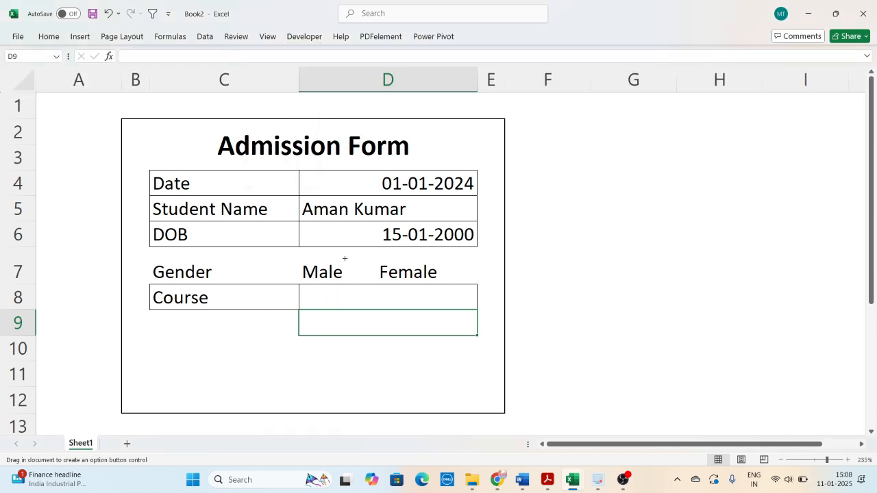
{"action": "left_click_drag", "start_coordinate": [345, 258], "coordinate": [379, 290]}
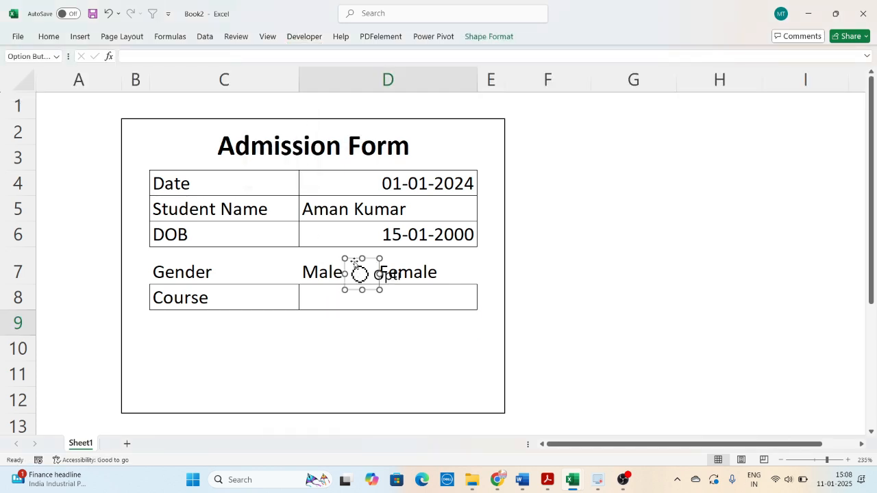
{"action": "left_click_drag", "start_coordinate": [354, 262], "coordinate": [355, 259]}
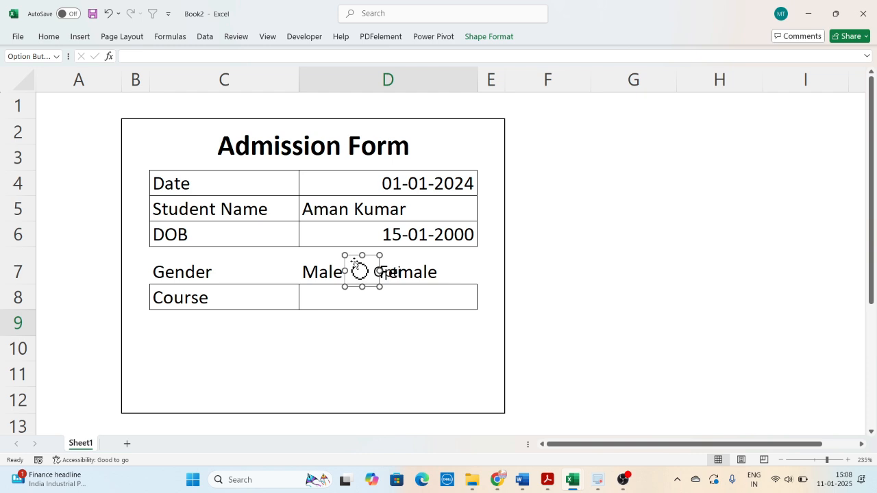
- Delete the caption text of the option button beside Male so only its circle is left
{"action": "left_click", "coordinate": [366, 272]}
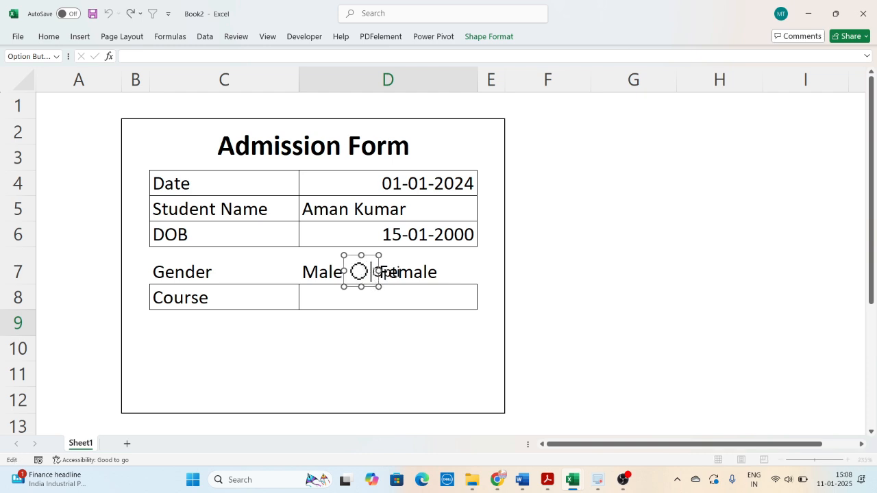
{"action": "key", "text": "Delete"}
{"action": "left_click", "coordinate": [401, 324]}
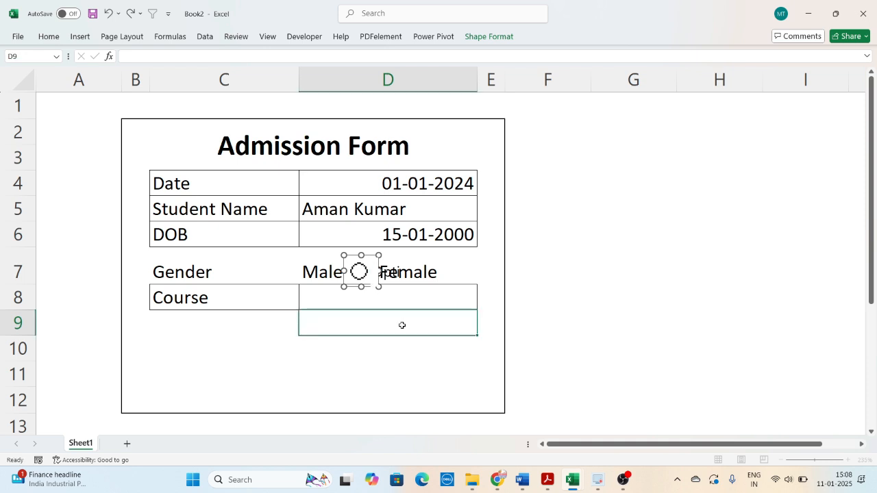
- Duplicate the Male option button and place the copy right after the word Female in the same row
{"action": "right_click", "coordinate": [357, 279]}
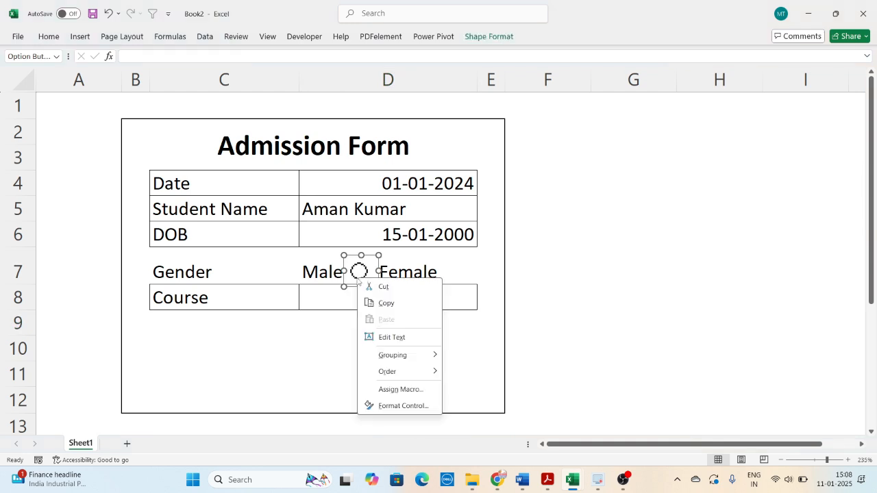
{"action": "left_click", "coordinate": [351, 280]}
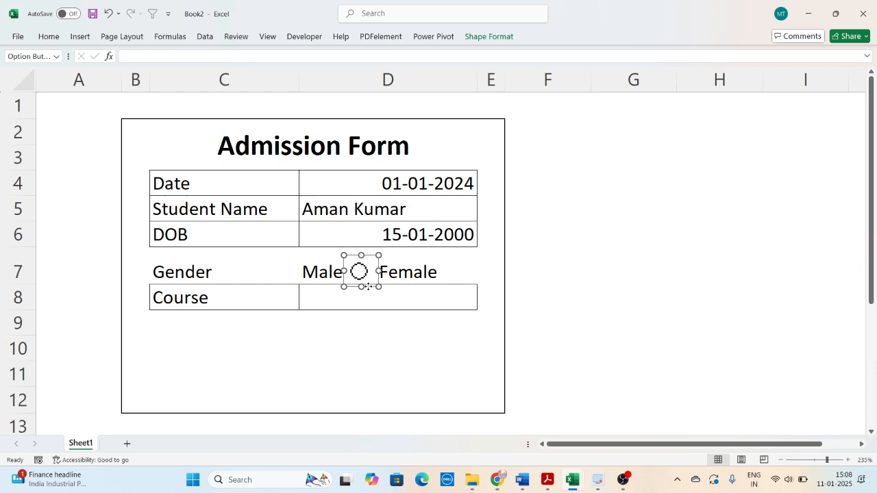
{"action": "left_click_drag", "start_coordinate": [369, 291], "coordinate": [470, 292]}
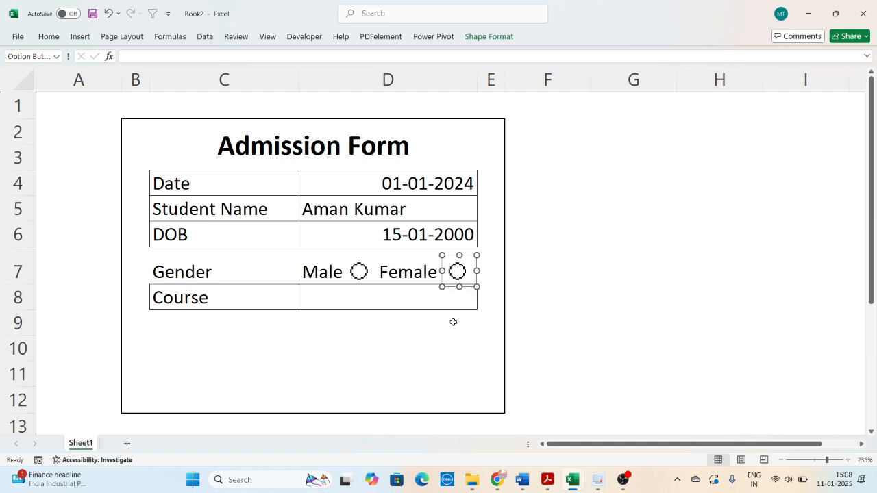
{"action": "left_click", "coordinate": [452, 322]}
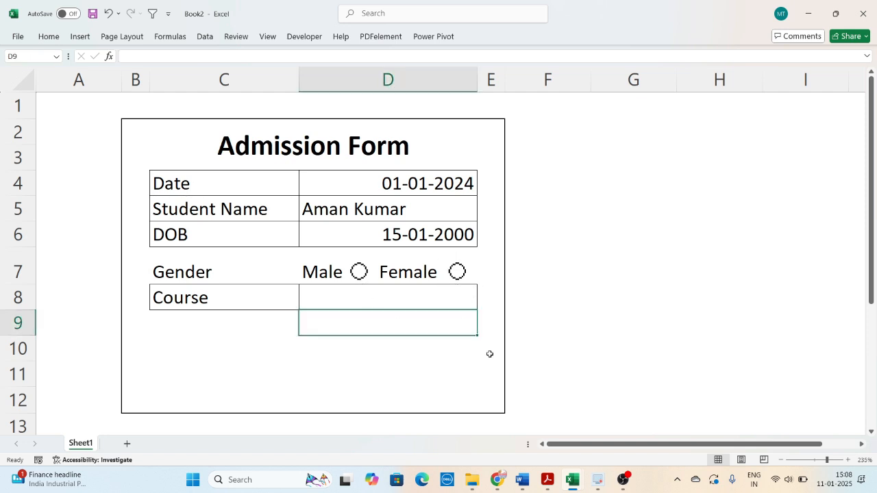
- Test both gender option buttons by alternating between Male and Female, ending with Male selected
{"action": "left_click", "coordinate": [547, 341]}
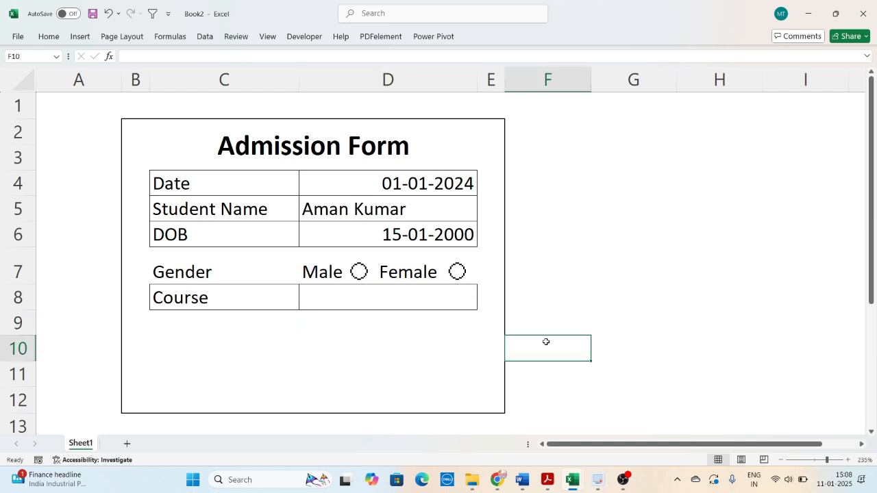
{"action": "left_click", "coordinate": [360, 274]}
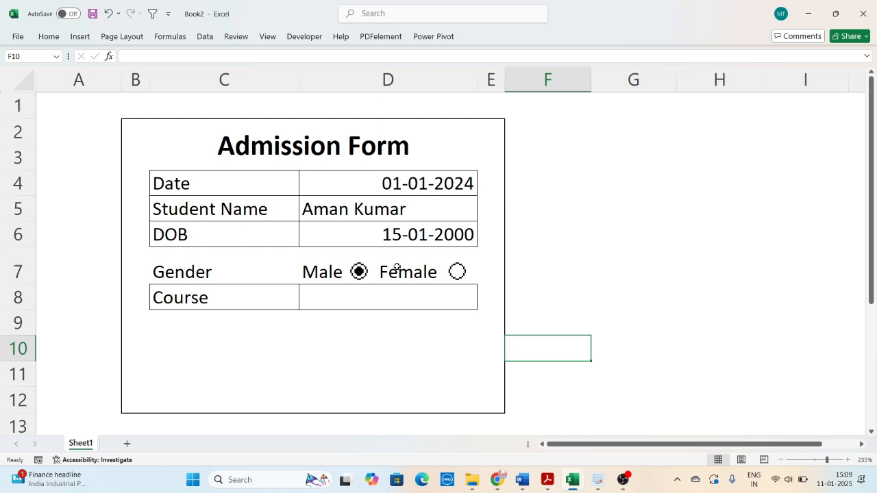
{"action": "left_click", "coordinate": [457, 272]}
{"action": "left_click", "coordinate": [357, 274]}
{"action": "left_click", "coordinate": [457, 272]}
{"action": "left_click", "coordinate": [357, 274]}
- Link the Male option button to cell H2 through its Format Control settings
{"action": "right_click", "coordinate": [359, 274]}
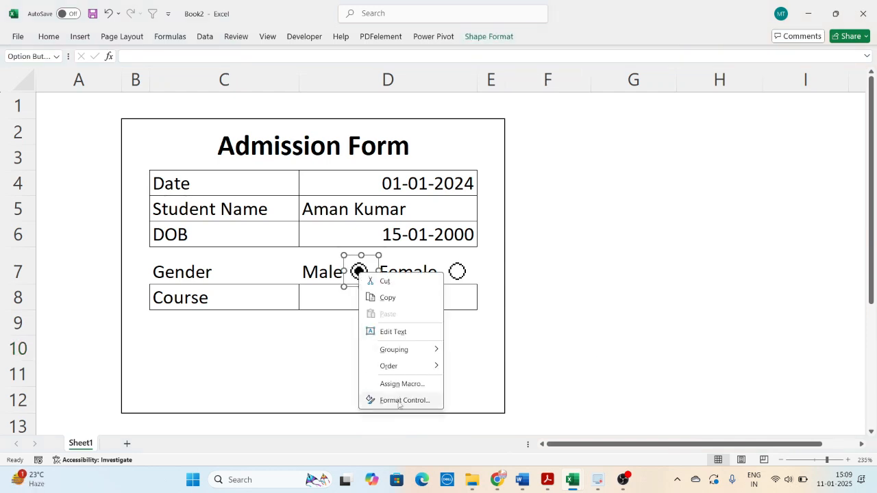
{"action": "left_click", "coordinate": [398, 403]}
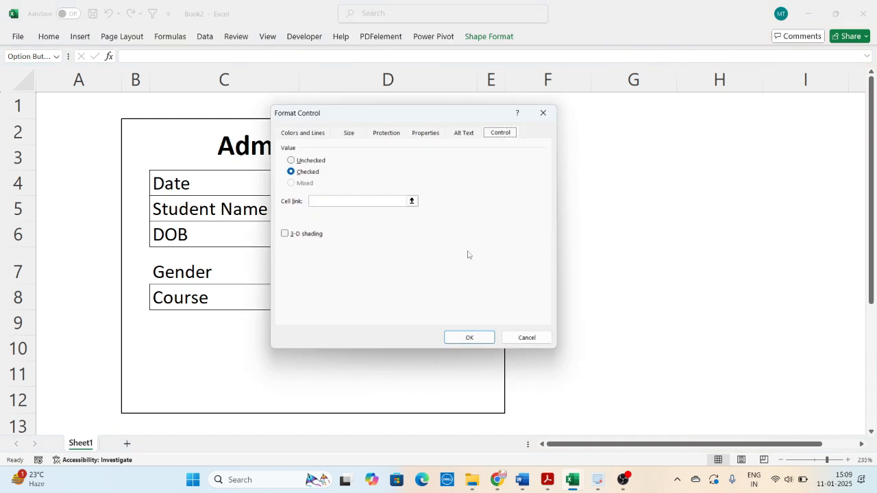
{"action": "left_click_drag", "start_coordinate": [356, 109], "coordinate": [595, 202]}
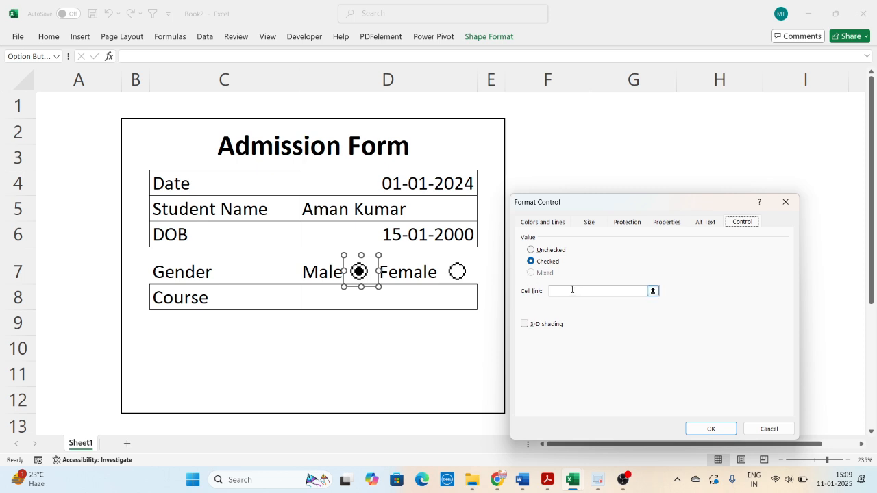
{"action": "left_click", "coordinate": [541, 295]}
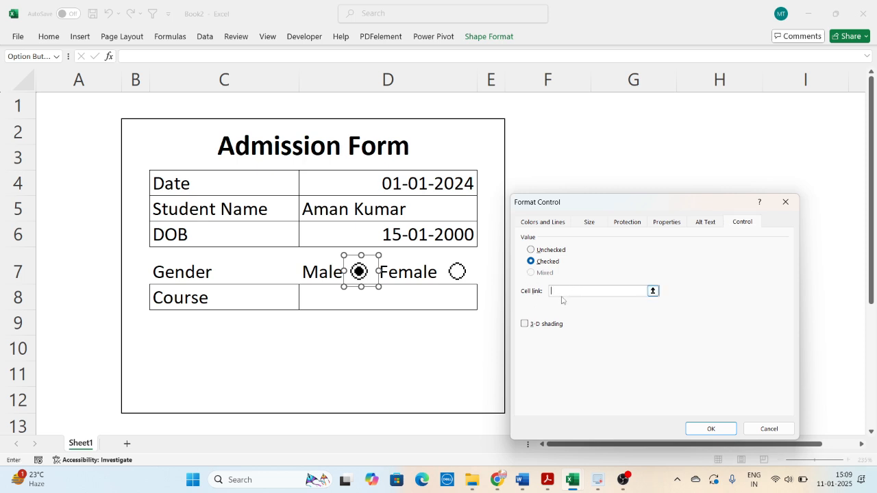
{"action": "left_click", "coordinate": [721, 126]}
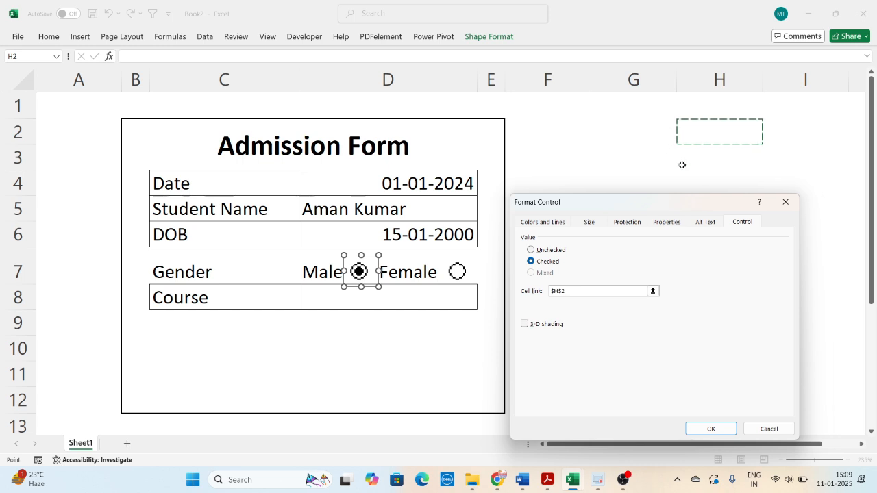
{"action": "left_click", "coordinate": [706, 429]}
{"action": "left_click", "coordinate": [466, 373]}
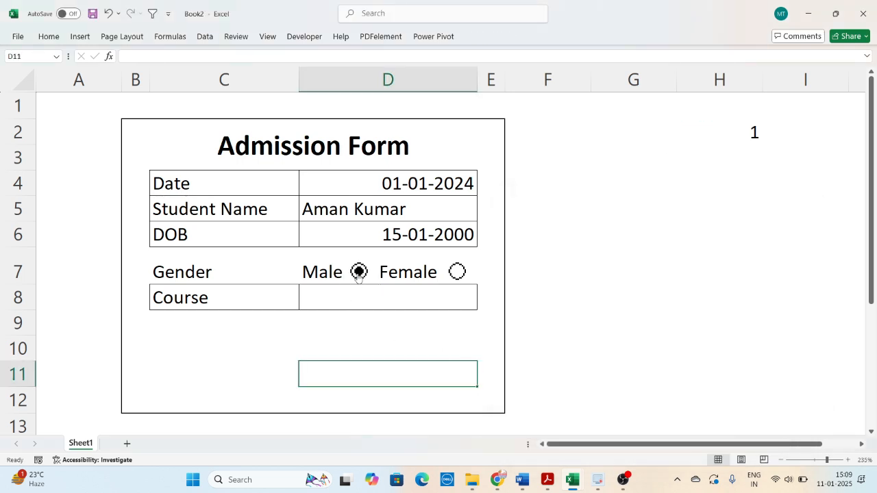
- Test the linked gender option buttons by alternating between Female and Male, ending with Female selected
{"action": "left_click", "coordinate": [457, 273]}
{"action": "left_click", "coordinate": [359, 276]}
{"action": "left_click", "coordinate": [457, 272]}
- Add list data validation to the Course entry cell D8 with the options DCA, ADCA, DTP and Tally
{"action": "left_click", "coordinate": [432, 300]}
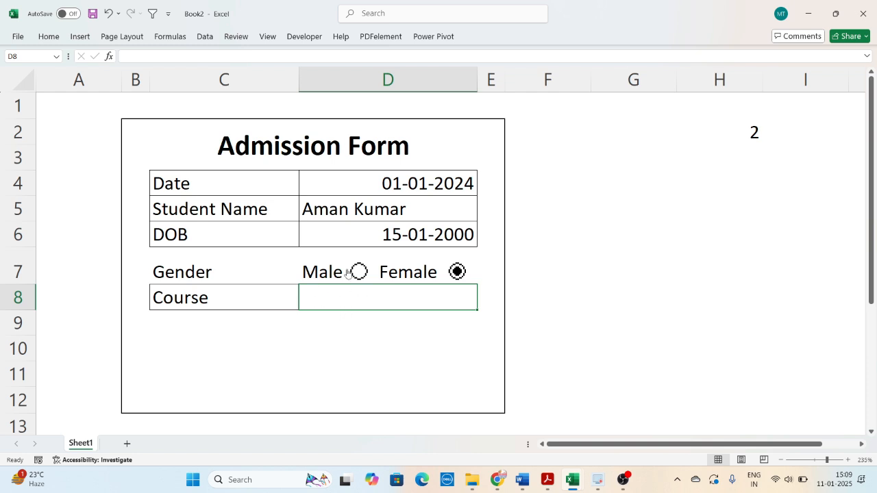
{"action": "left_click", "coordinate": [204, 38]}
{"action": "left_click", "coordinate": [569, 56]}
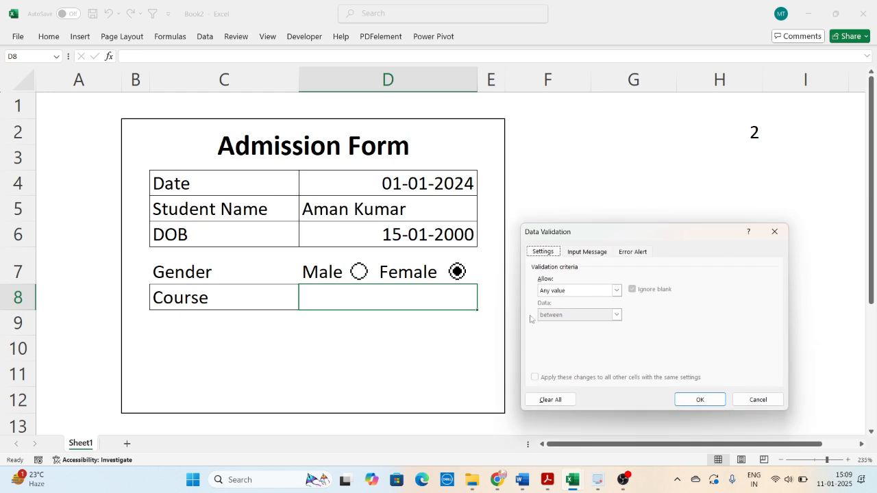
{"action": "left_click", "coordinate": [566, 294]}
{"action": "left_click", "coordinate": [561, 326]}
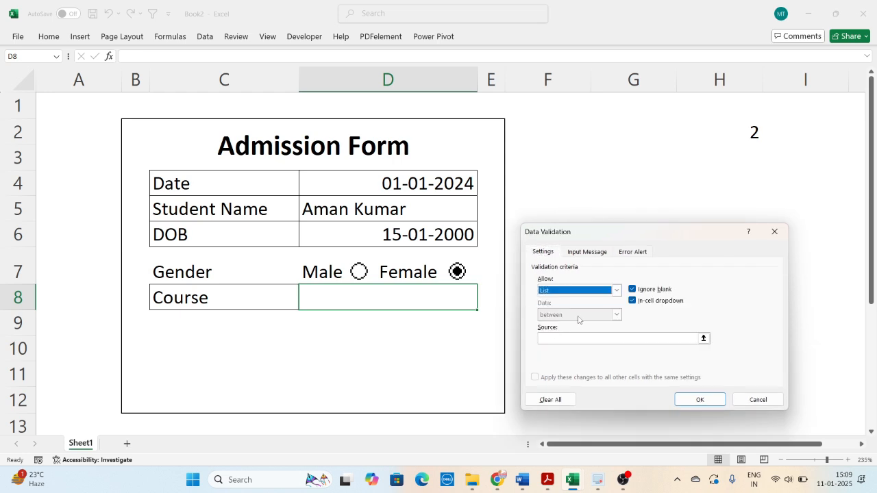
{"action": "left_click", "coordinate": [574, 338]}
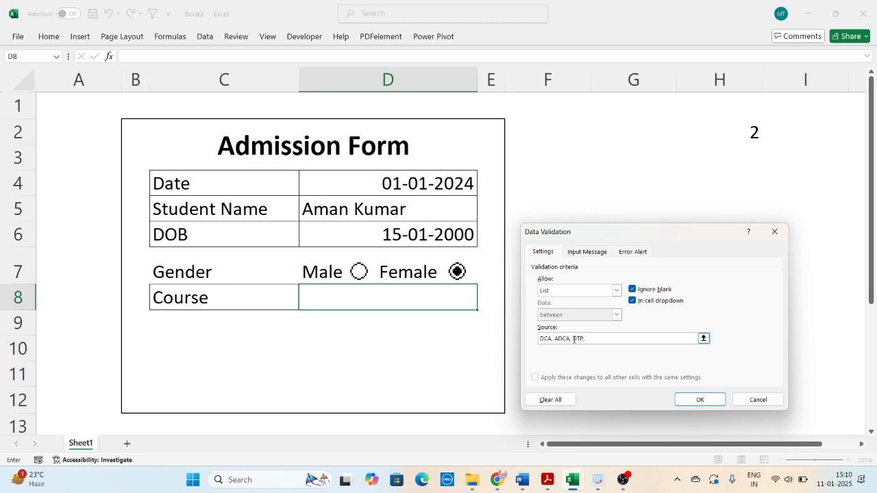
{"action": "type", "text": "DCA, ADCA, DTP, Tally"}
{"action": "left_click", "coordinate": [700, 399]}
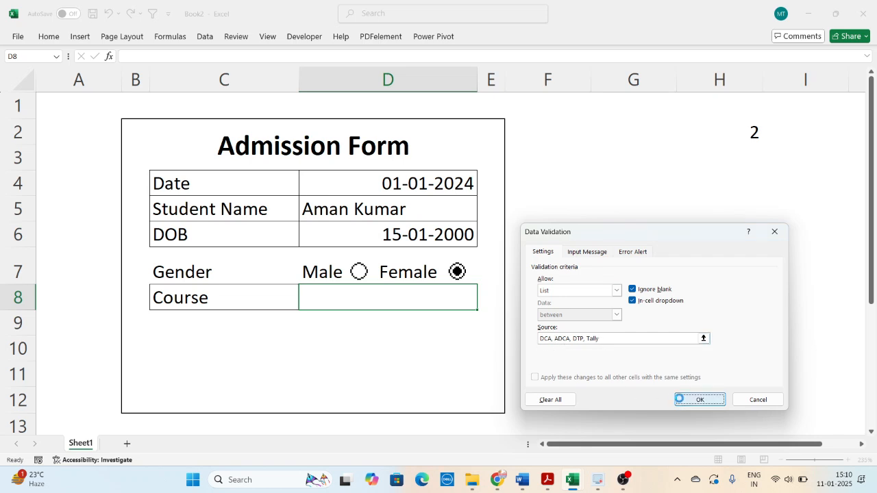
- Choose ADCA from the Course dropdown list in D8
{"action": "left_click", "coordinate": [478, 369]}
{"action": "left_click", "coordinate": [472, 297]}
{"action": "left_click", "coordinate": [482, 304]}
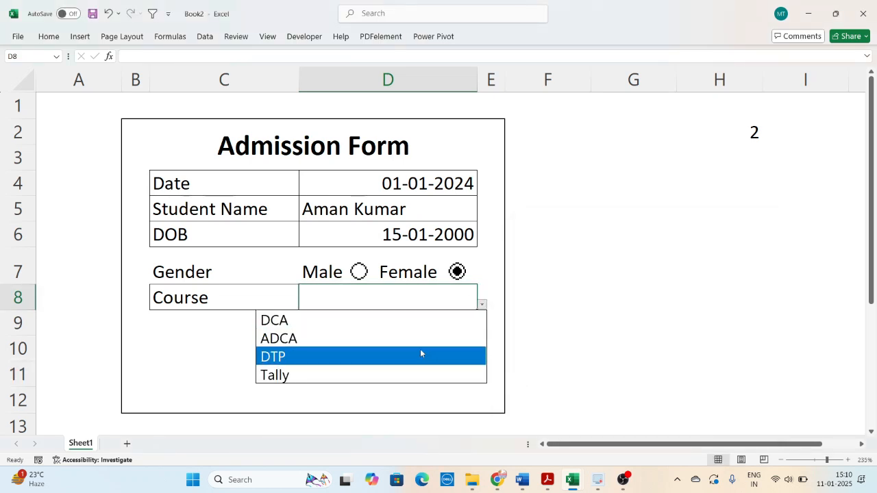
{"action": "left_click", "coordinate": [415, 338]}
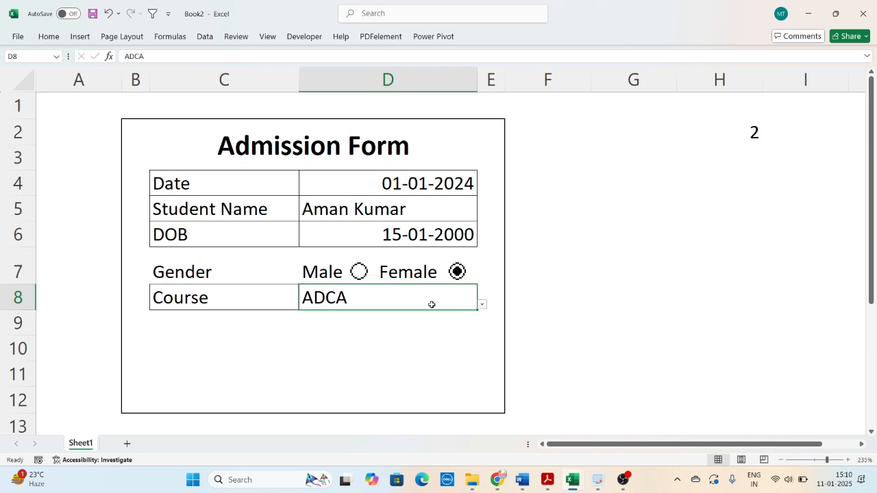
{"action": "left_click", "coordinate": [582, 354]}
{"action": "left_click", "coordinate": [448, 343]}
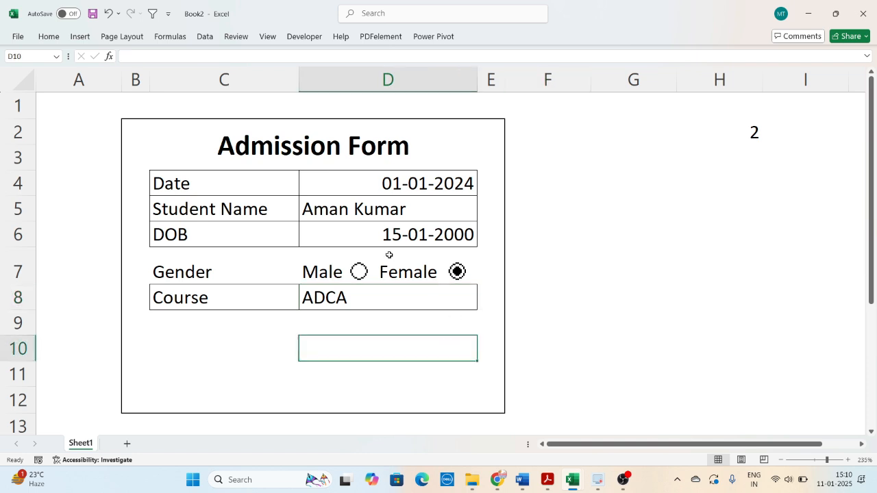
- Right-align the entries in D4:D6 and D8 and increase their indent by one level
{"action": "left_click", "coordinate": [388, 180]}
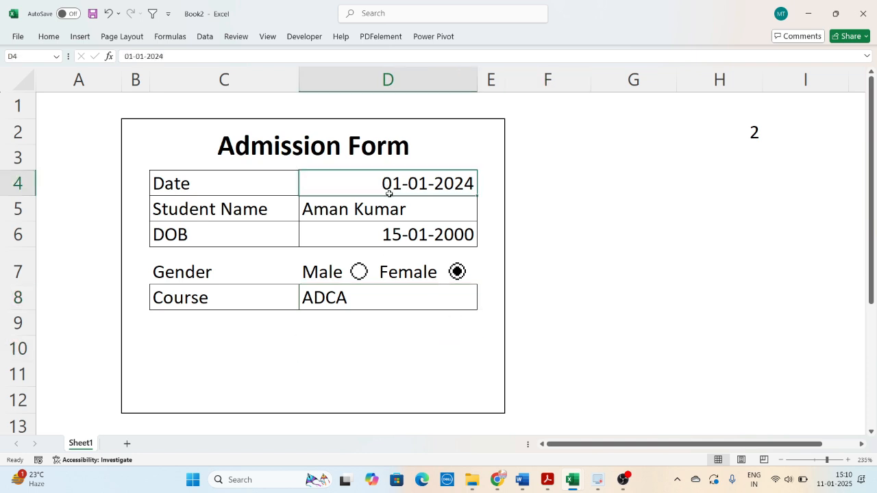
{"action": "left_click_drag", "start_coordinate": [388, 194], "coordinate": [387, 234]}
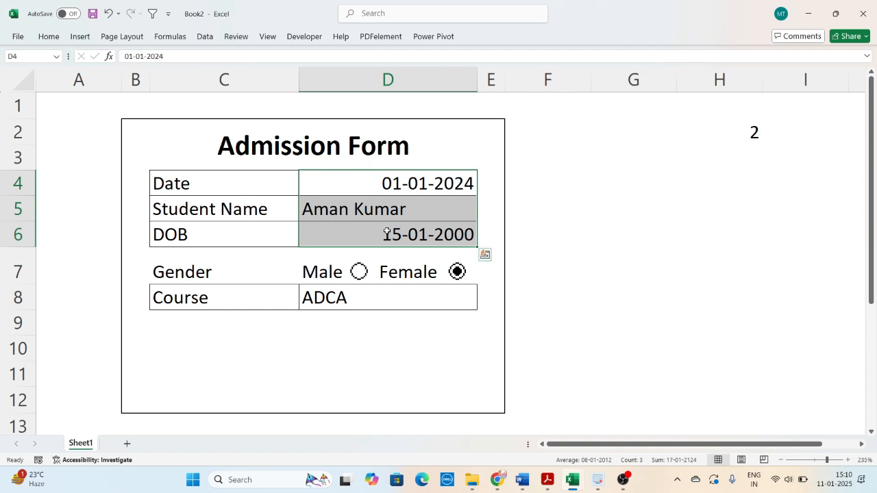
{"action": "left_click", "coordinate": [371, 302], "text": "ctrl"}
{"action": "left_click", "coordinate": [49, 36]}
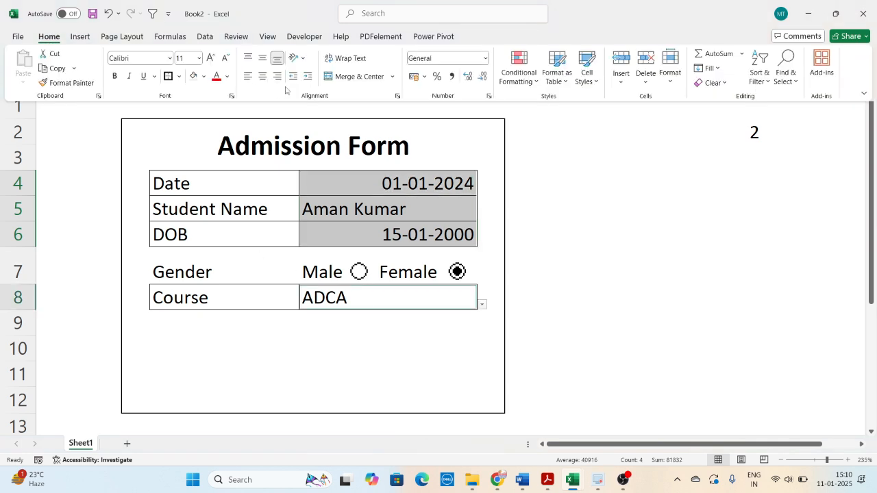
{"action": "left_click", "coordinate": [277, 78]}
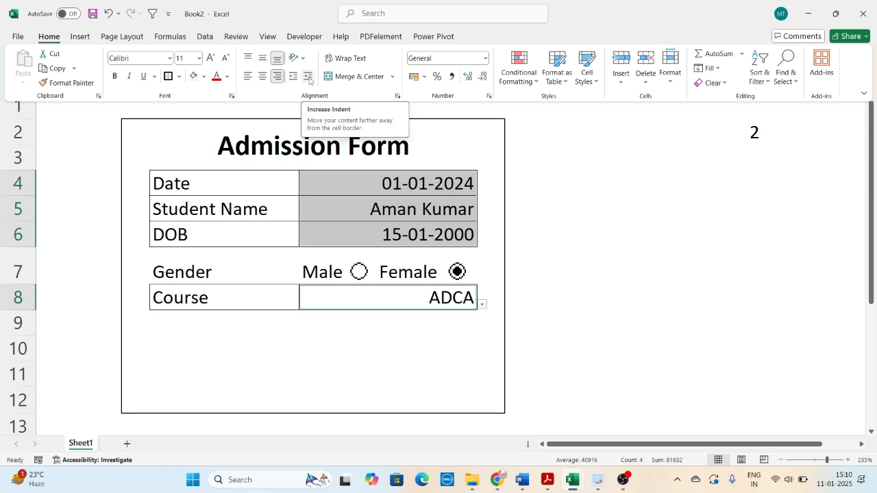
{"action": "left_click", "coordinate": [309, 78]}
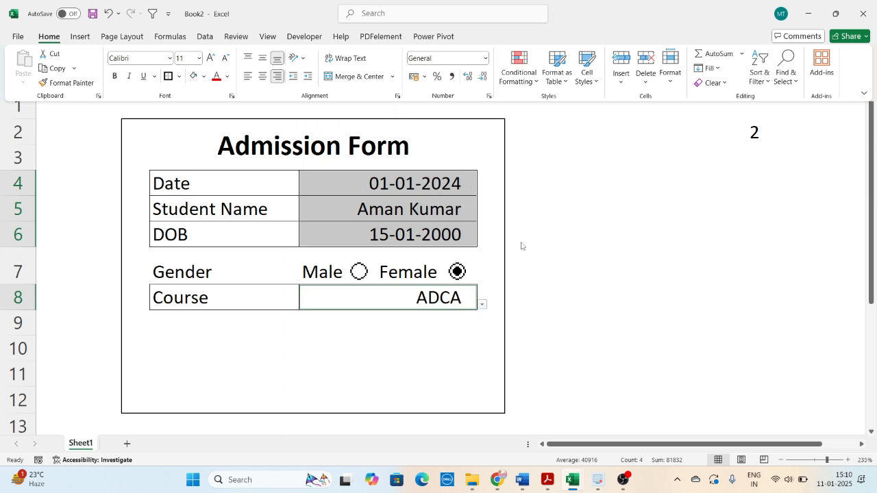
{"action": "key", "text": "ctrl+F1"}
{"action": "left_click", "coordinate": [532, 274]}
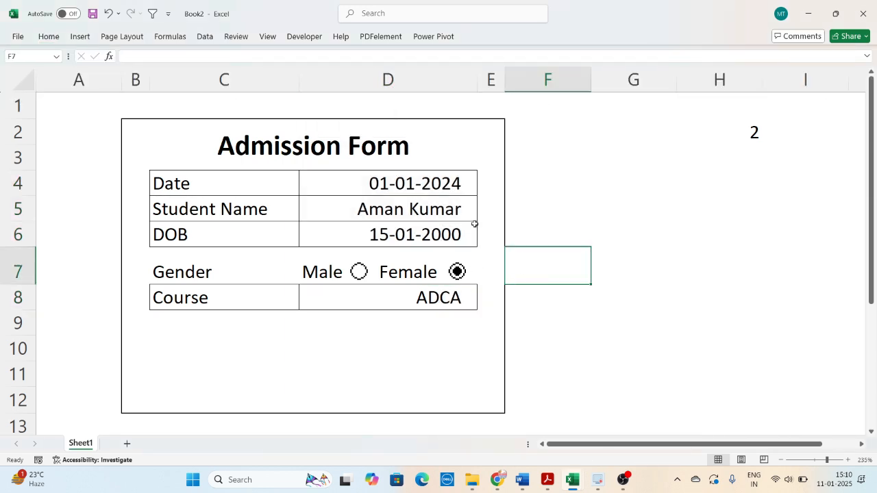
- Fill the form's label and entry cells C4:D8 with light green
{"action": "left_click", "coordinate": [548, 339]}
{"action": "left_click_drag", "start_coordinate": [163, 184], "coordinate": [442, 300]}
{"action": "left_click", "coordinate": [192, 185]}
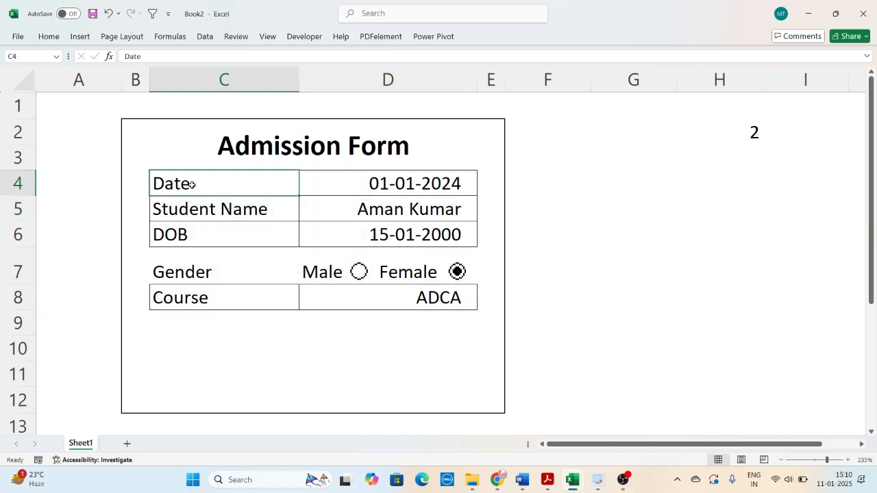
{"action": "left_click_drag", "start_coordinate": [201, 182], "coordinate": [395, 292]}
{"action": "left_click", "coordinate": [49, 36]}
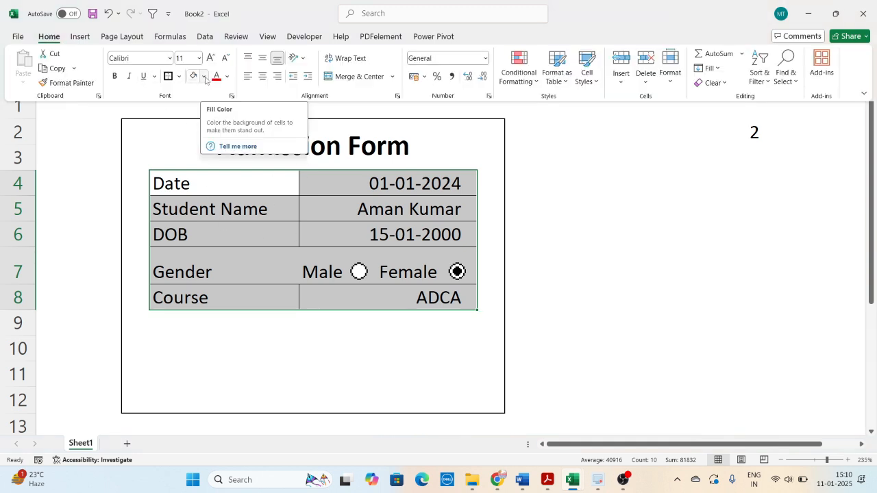
{"action": "left_click", "coordinate": [204, 77]}
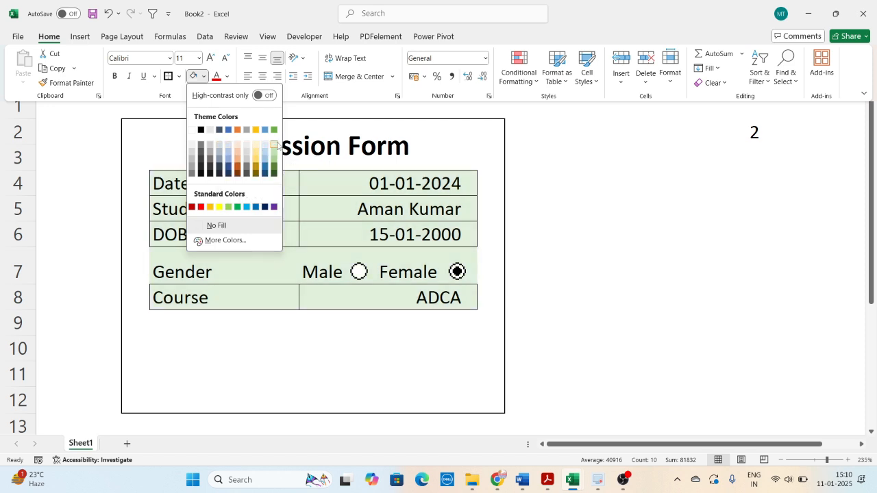
{"action": "left_click", "coordinate": [275, 144]}
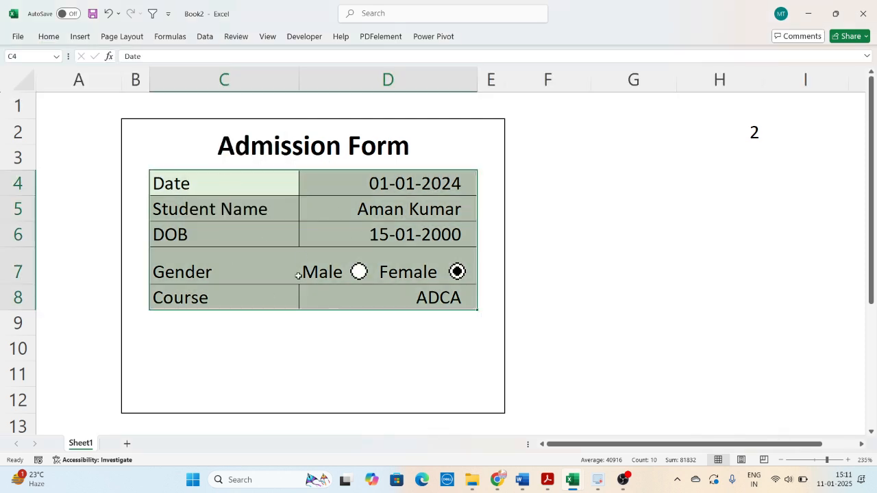
- Add a conditional formatting rule to C4:D8 that gives cells with No Blanks a white fill
{"action": "left_click", "coordinate": [48, 36]}
{"action": "left_click", "coordinate": [526, 75]}
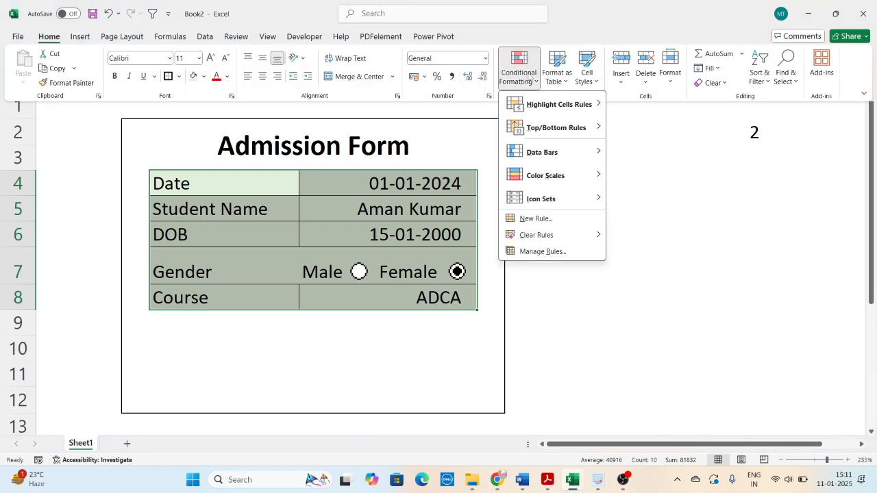
{"action": "left_click", "coordinate": [525, 219]}
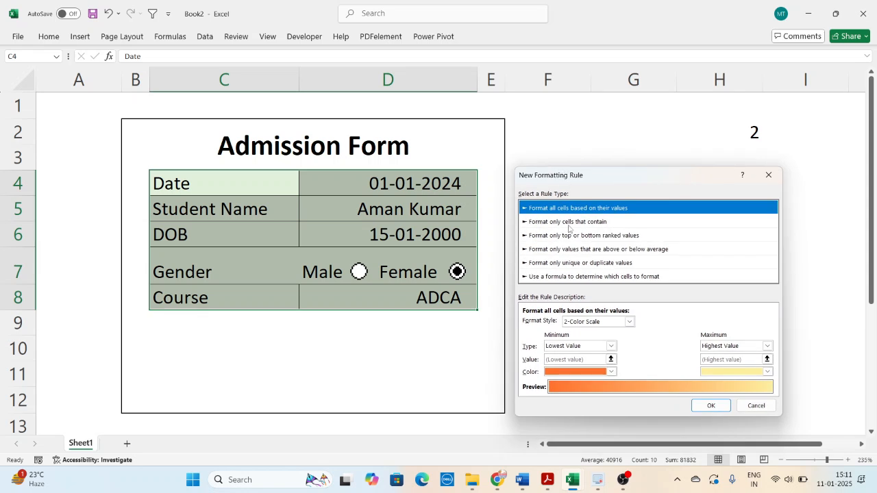
{"action": "left_click", "coordinate": [568, 223]}
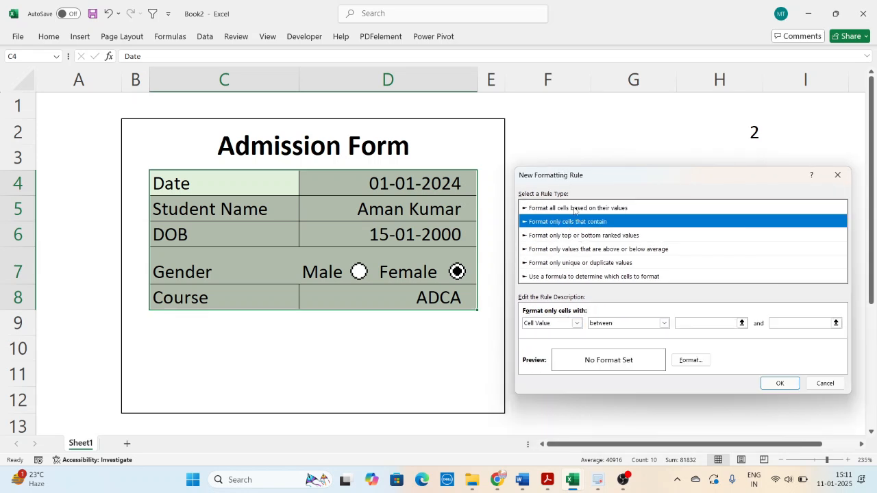
{"action": "left_click", "coordinate": [576, 324]}
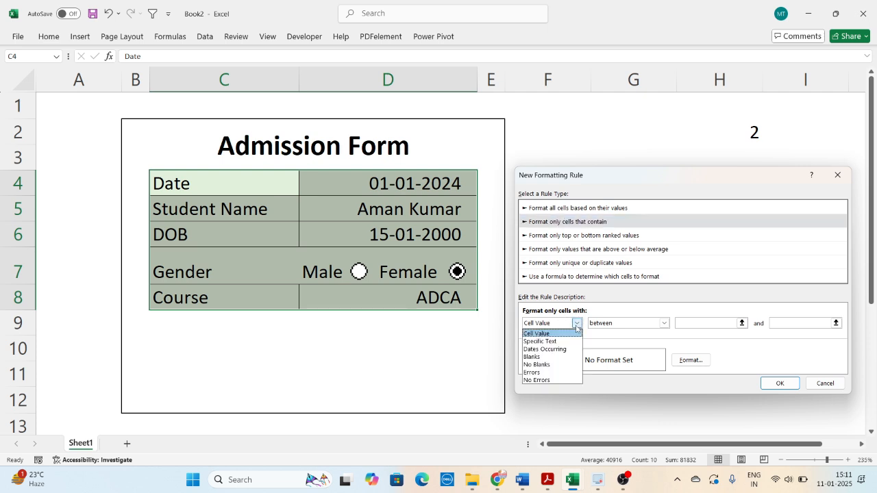
{"action": "left_click", "coordinate": [558, 364]}
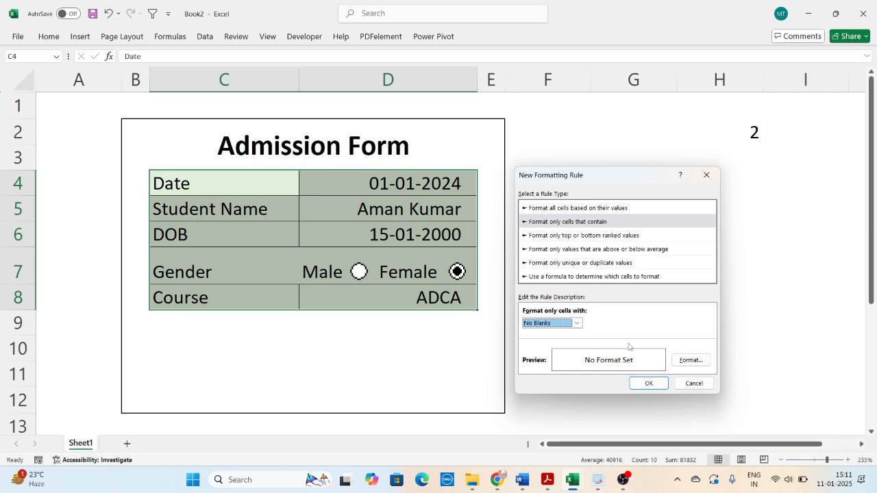
{"action": "left_click", "coordinate": [691, 361]}
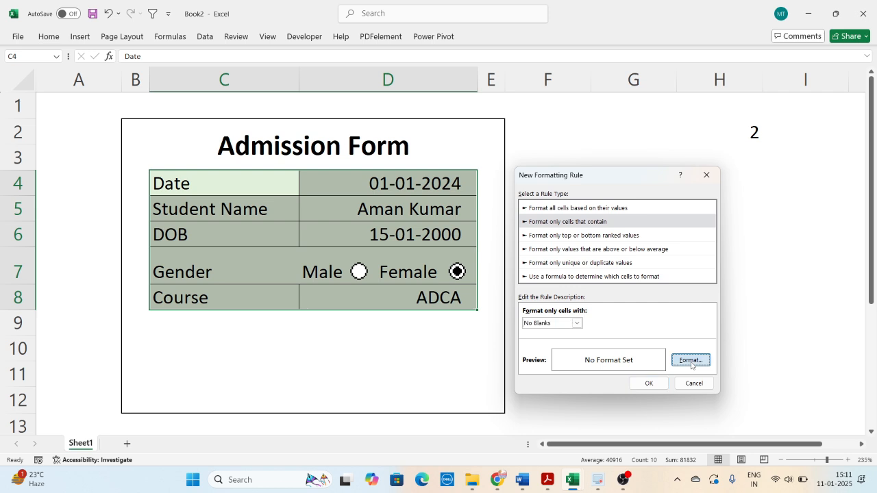
{"action": "left_click", "coordinate": [631, 183]}
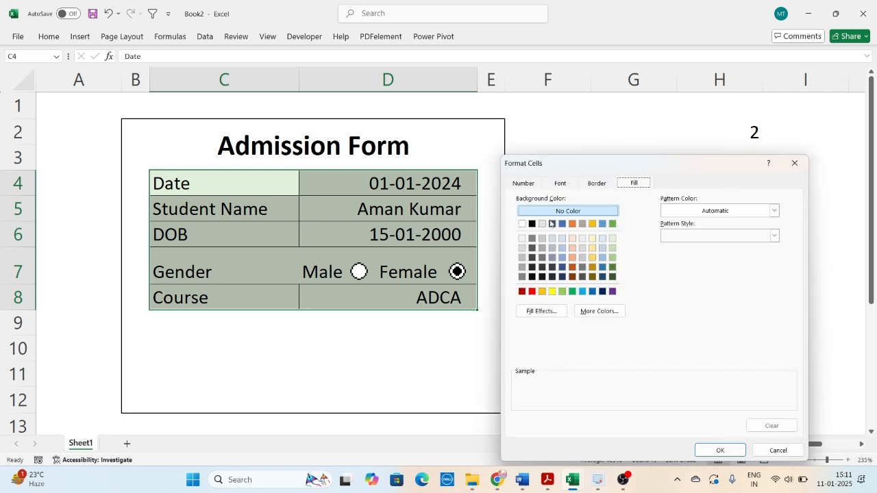
{"action": "left_click", "coordinate": [522, 224]}
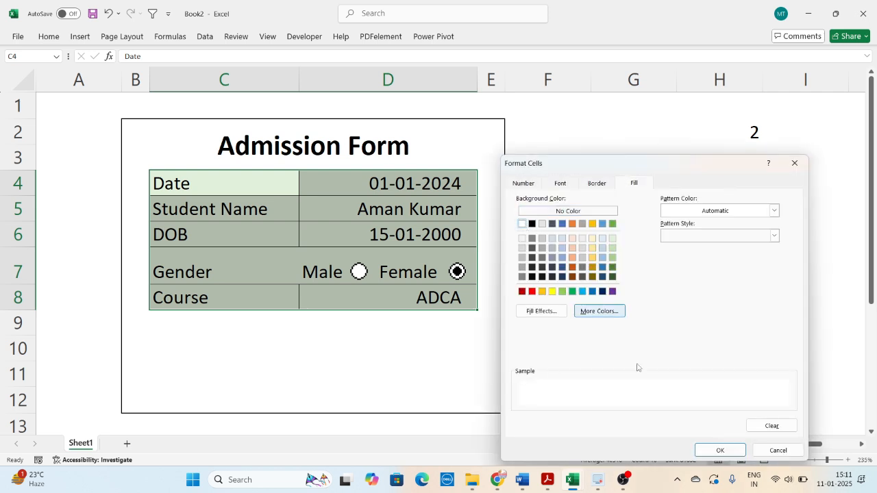
{"action": "left_click", "coordinate": [719, 450]}
{"action": "left_click", "coordinate": [475, 376]}
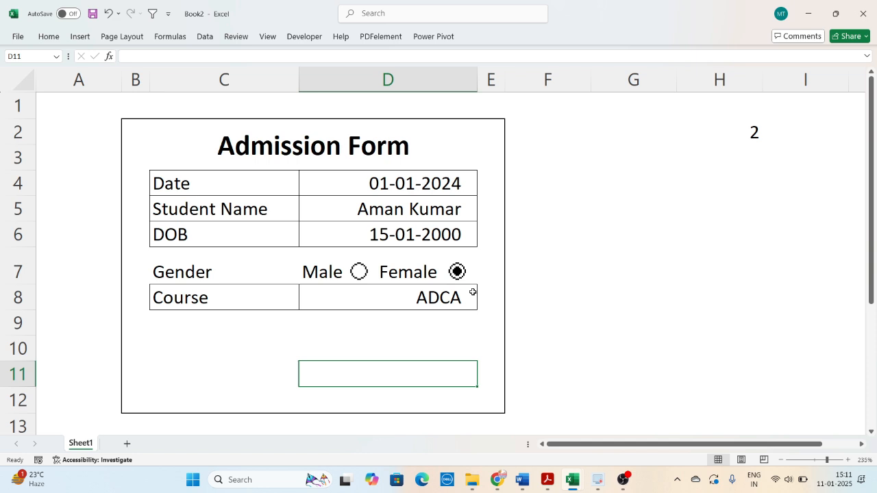
- Test the conditional fill by clearing the Date and Student Name entries in D4 and D5, and undo both deletions
{"action": "left_click", "coordinate": [382, 184]}
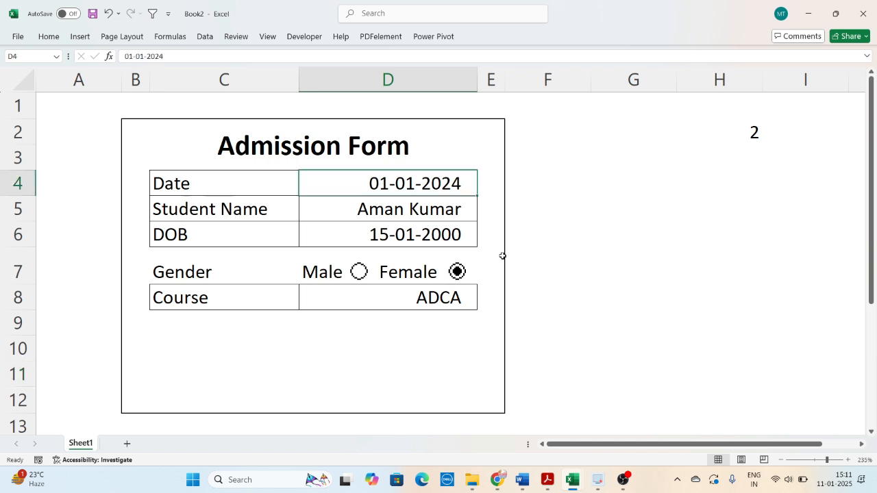
{"action": "key", "text": "Delete"}
{"action": "left_click", "coordinate": [444, 214]}
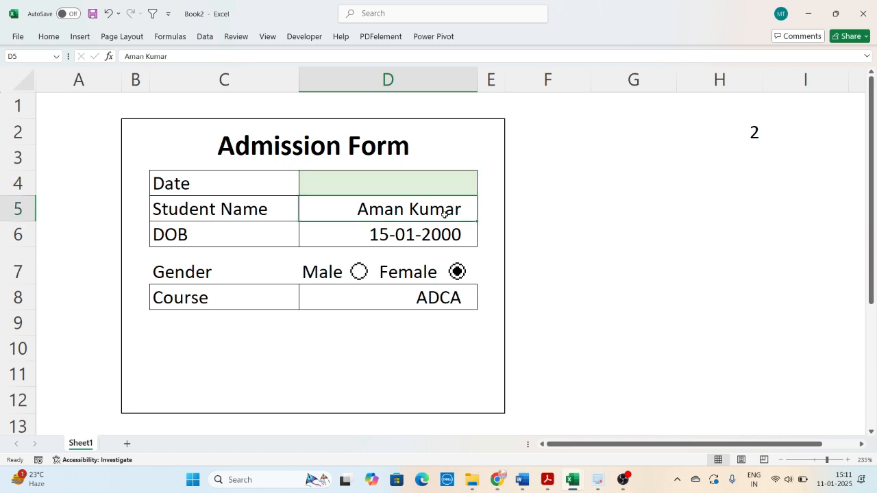
{"action": "key", "text": "Delete"}
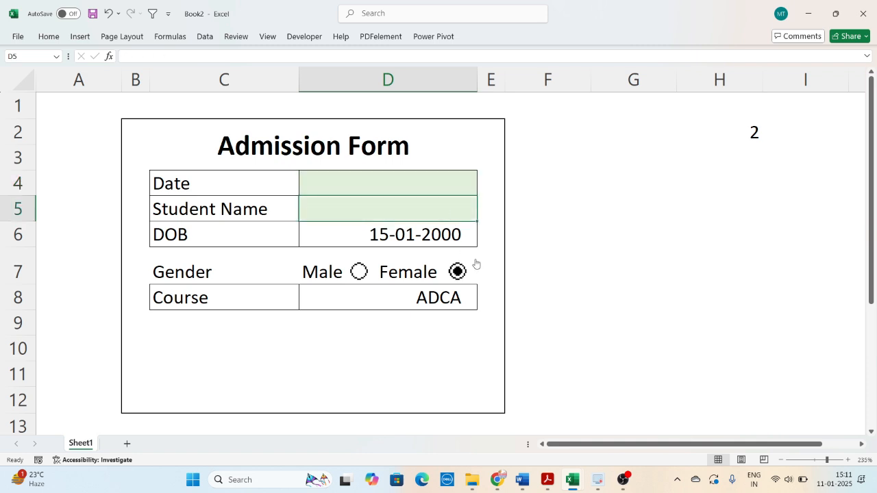
{"action": "key", "text": "ctrl+z"}
{"action": "key", "text": "ctrl+z"}
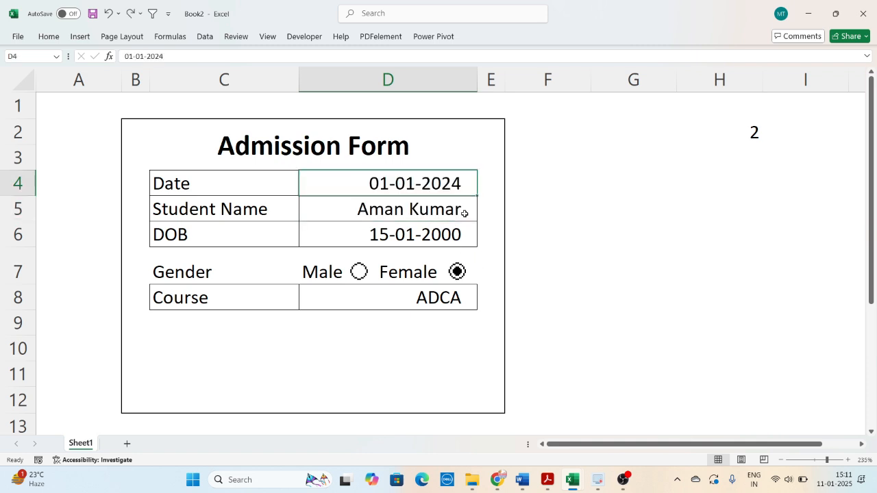
{"action": "left_click", "coordinate": [388, 231]}
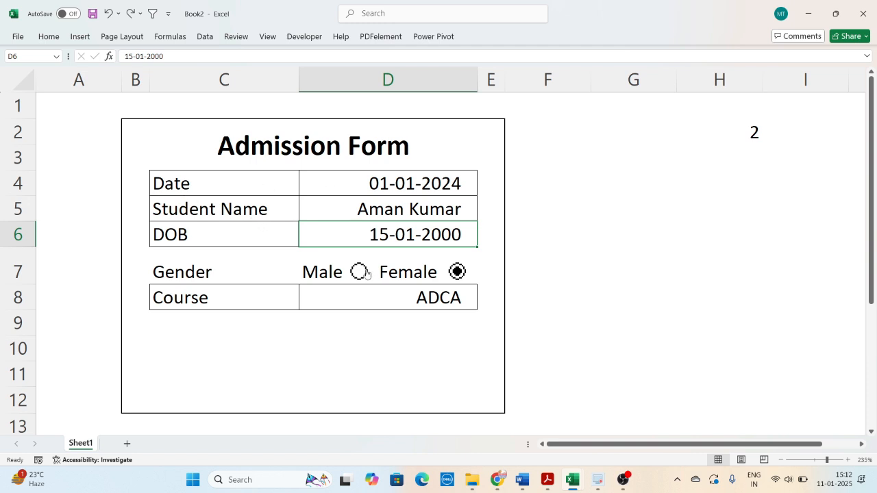
{"action": "left_click", "coordinate": [561, 331]}
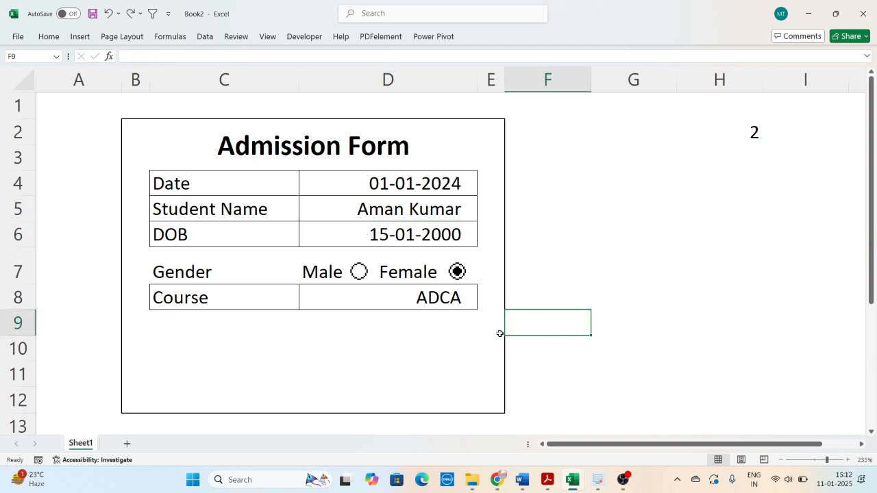
{"action": "left_click", "coordinate": [566, 239]}
{"action": "left_click", "coordinate": [445, 185]}
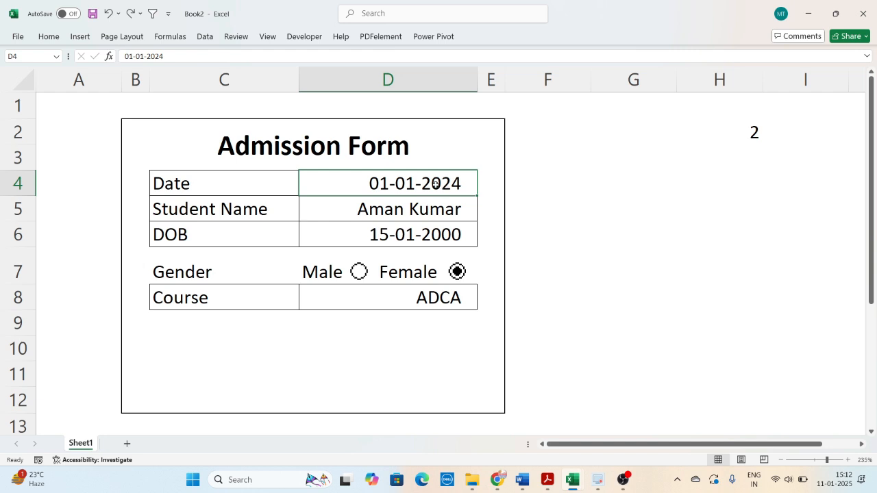
{"action": "left_click_drag", "start_coordinate": [386, 184], "coordinate": [388, 274]}
{"action": "left_click", "coordinate": [396, 306]}
{"action": "left_click", "coordinate": [413, 391]}
{"action": "left_click", "coordinate": [550, 305]}
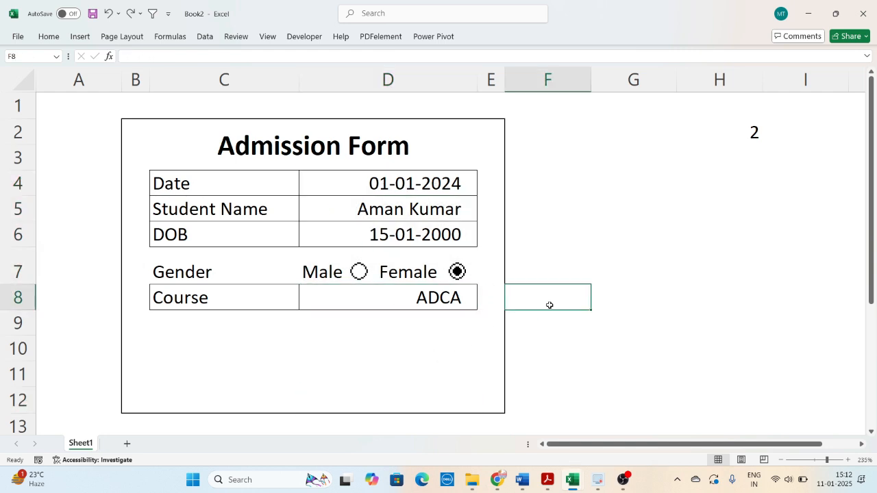
{"action": "left_click", "coordinate": [541, 187]}
{"action": "left_click", "coordinate": [415, 189]}
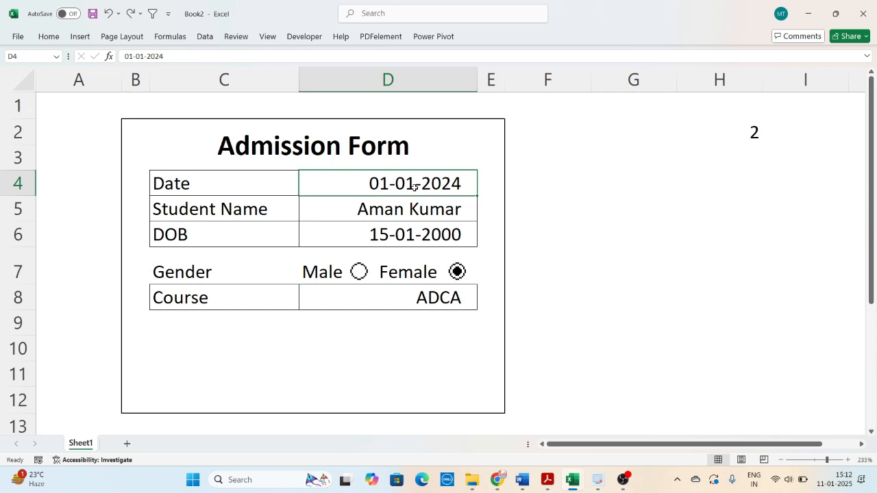
- Try copying the gender cell D7 to G7, and undo the paste
{"action": "left_click", "coordinate": [391, 251]}
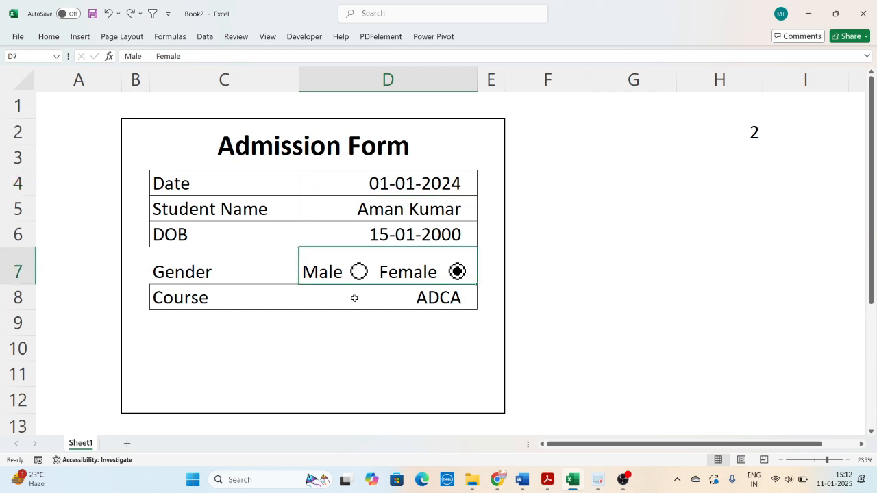
{"action": "key", "text": "ctrl+c"}
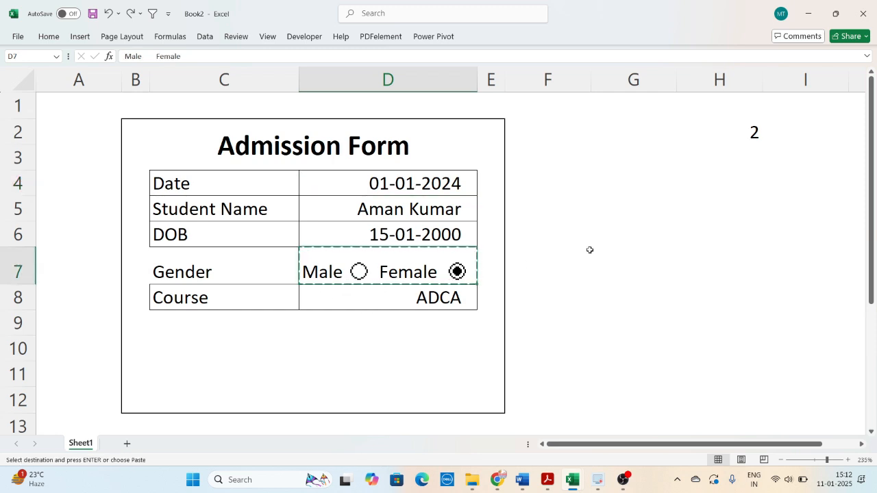
{"action": "left_click", "coordinate": [593, 262]}
{"action": "key", "text": "ctrl+v"}
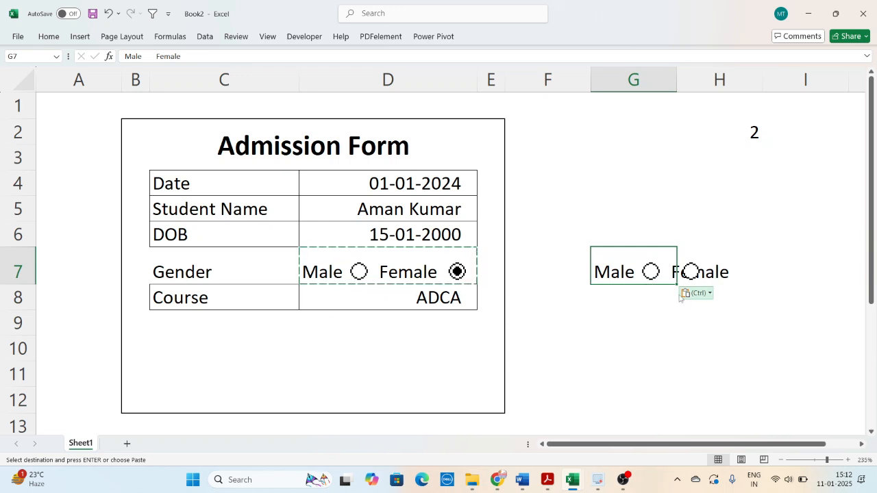
{"action": "key", "text": "ctrl+z"}
{"action": "left_click", "coordinate": [568, 187]}
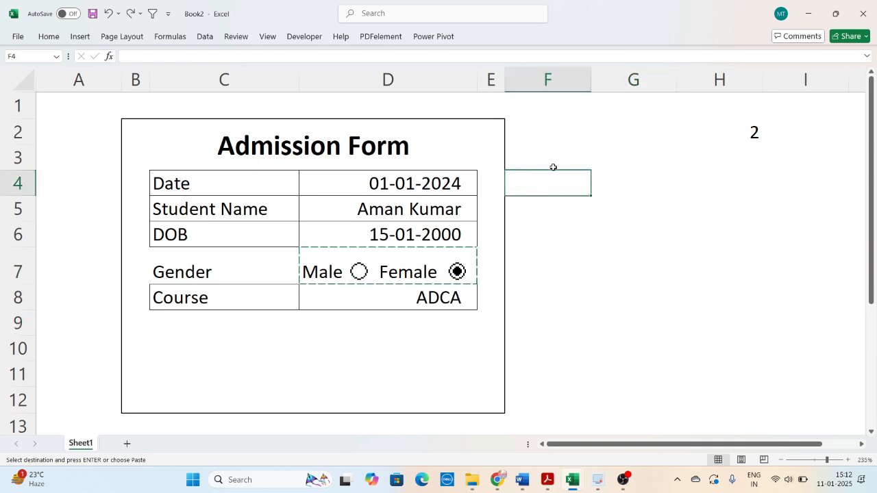
{"action": "key", "text": "Escape"}
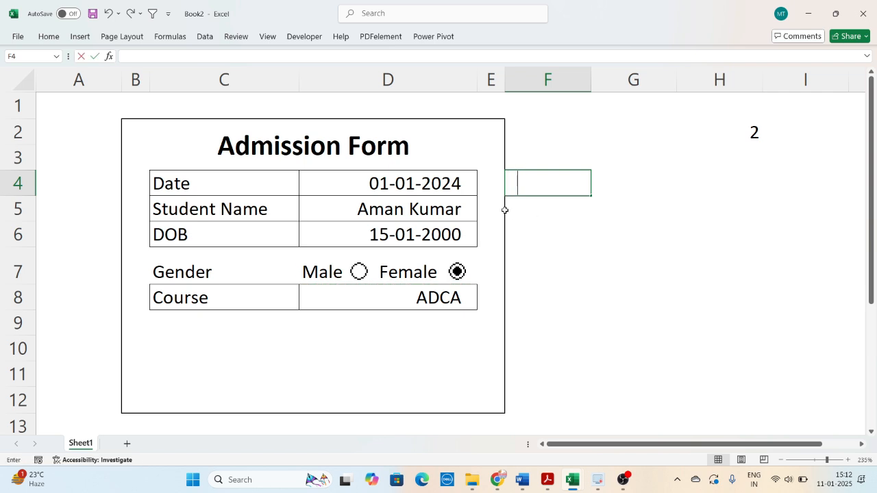
- Link F4, F5 and F6 to the form's Date, Student Name and DOB entries with =D4, =D5 and =D6
{"action": "type", "text": "="}
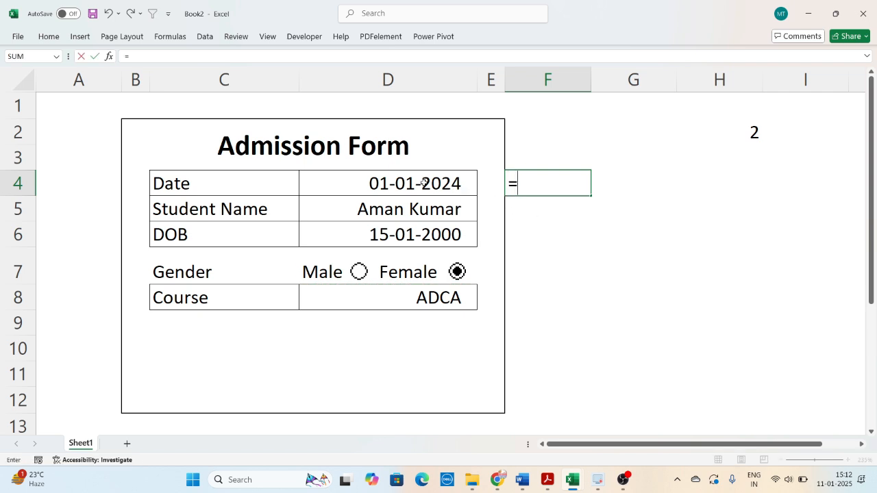
{"action": "left_click", "coordinate": [424, 183]}
{"action": "key", "text": "Return"}
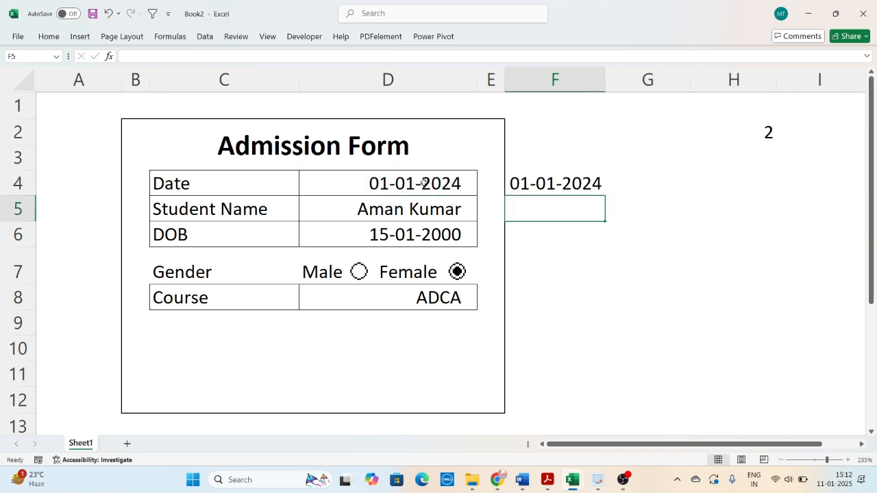
{"action": "left_click", "coordinate": [424, 183]}
{"action": "left_click", "coordinate": [552, 182]}
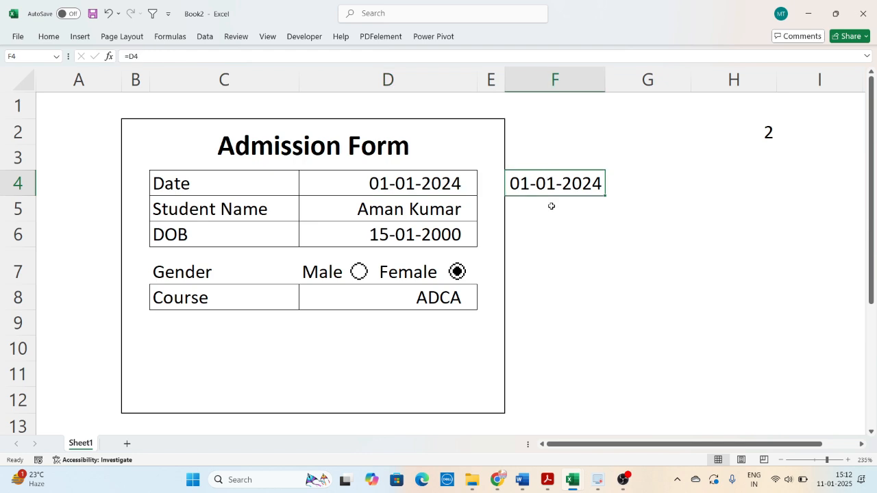
{"action": "left_click", "coordinate": [552, 206]}
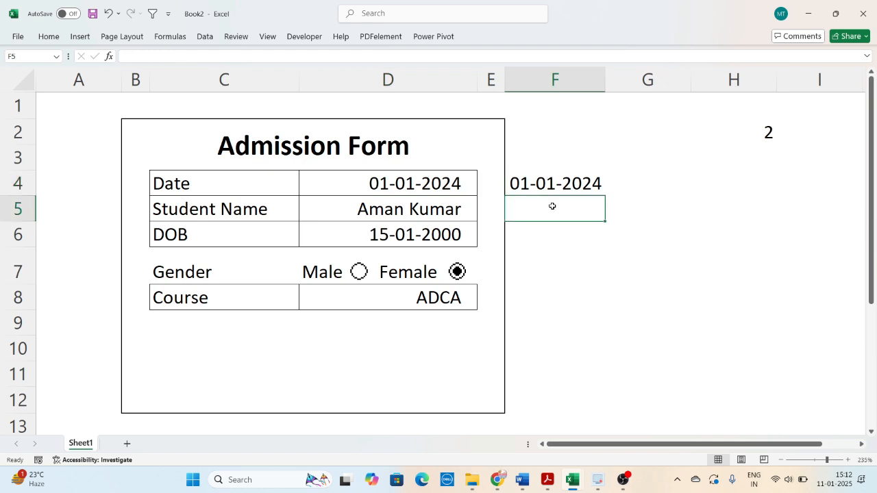
{"action": "type", "text": "="}
{"action": "left_click", "coordinate": [446, 203]}
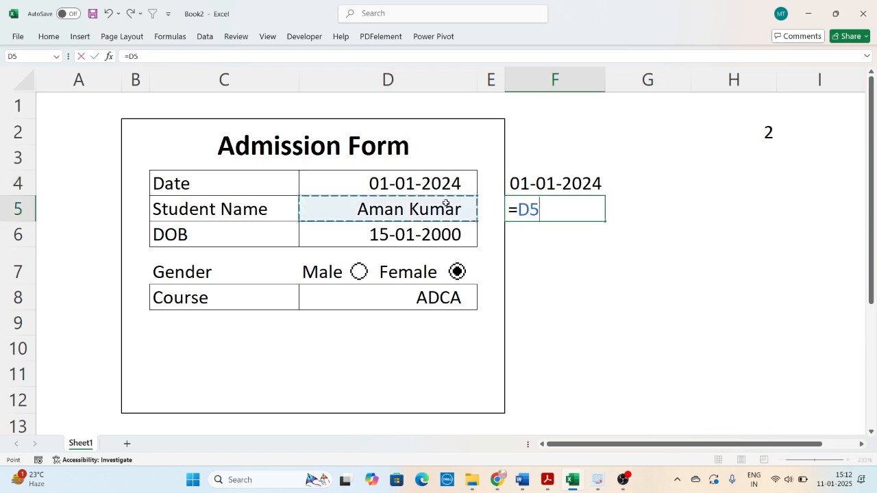
{"action": "key", "text": "Return"}
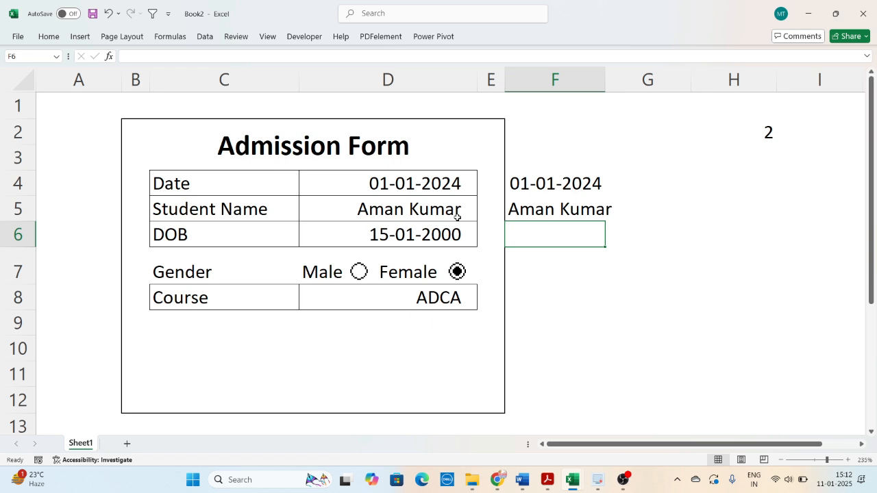
{"action": "type", "text": "="}
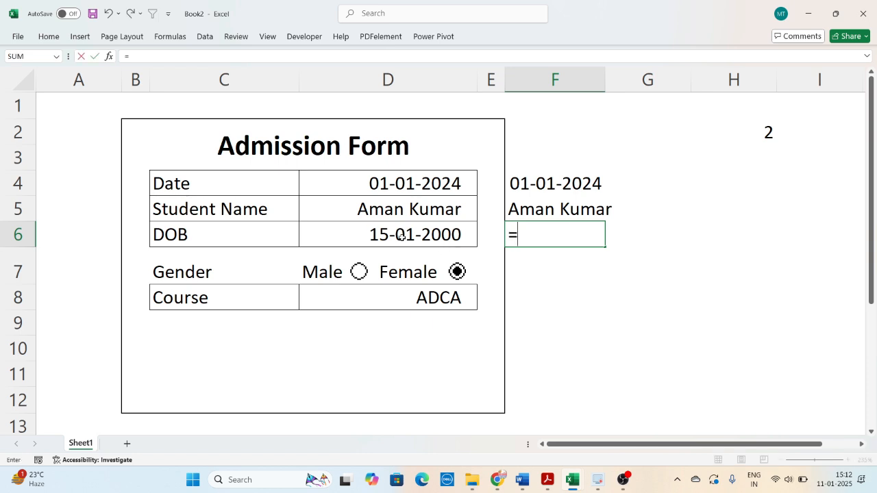
{"action": "left_click", "coordinate": [402, 236]}
{"action": "key", "text": "Return"}
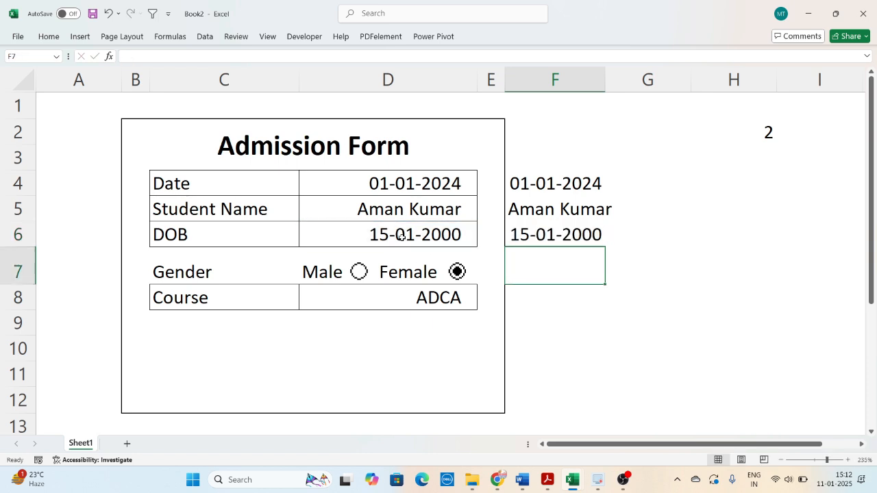
- Try linking F7 directly to the gender cell D7, and undo it
{"action": "type", "text": "="}
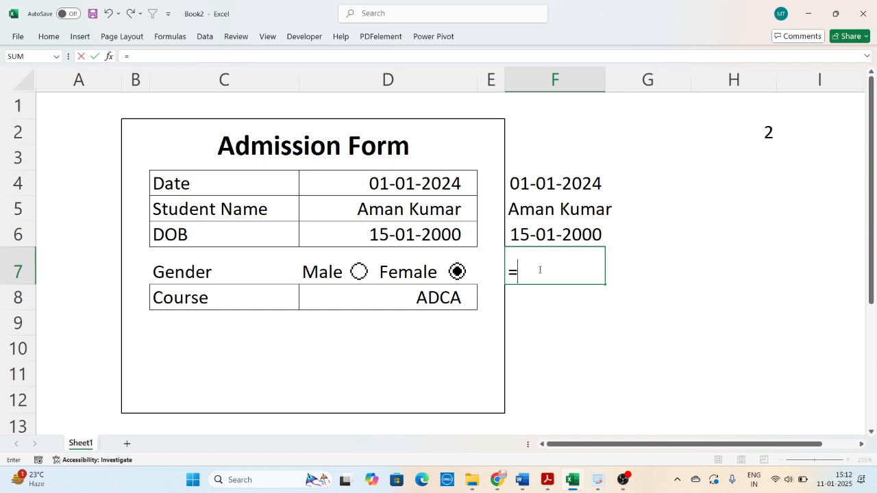
{"action": "left_click", "coordinate": [412, 268]}
{"action": "key", "text": "Return"}
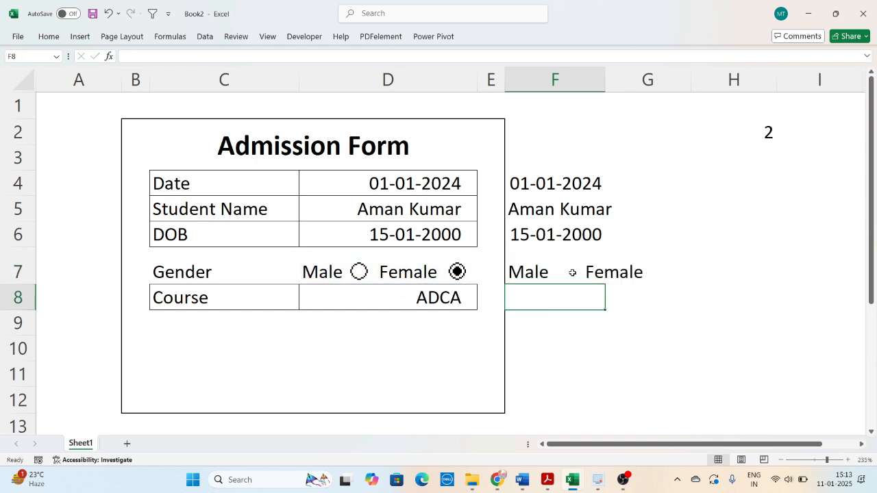
{"action": "key", "text": "ctrl+z"}
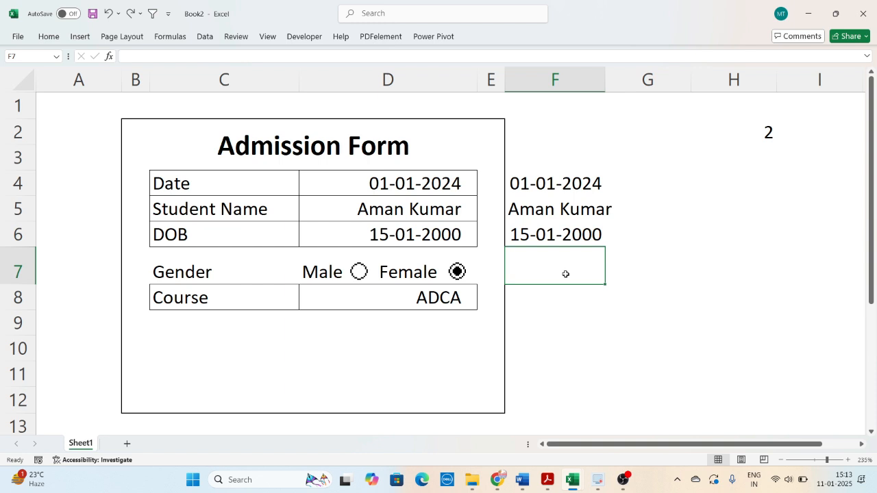
- Enter =IF(H2=1,"Male","Female") in F7 and test it by selecting the Male and Female option buttons
{"action": "type", "text": "=i"}
{"action": "key", "text": "Tab"}
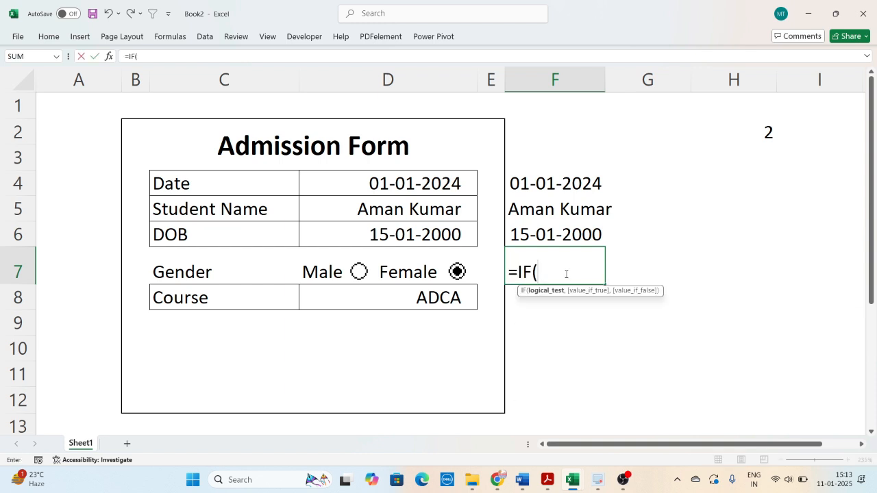
{"action": "left_click", "coordinate": [743, 135]}
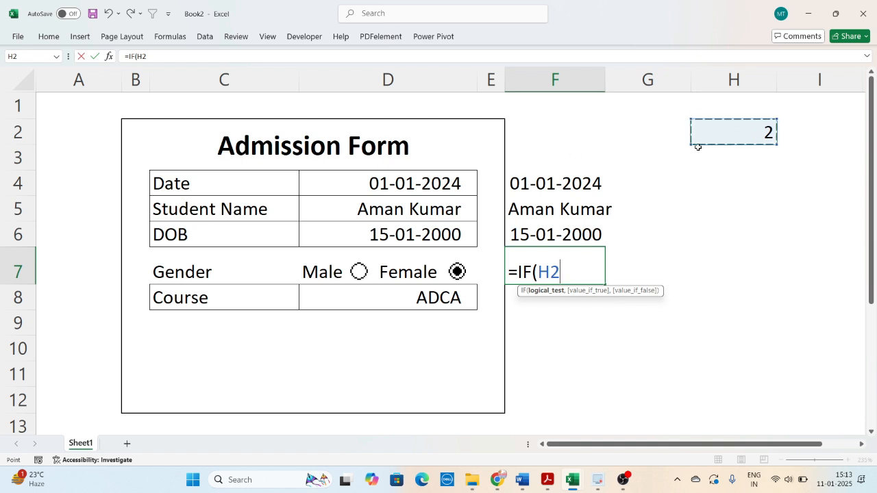
{"action": "type", "text": "="}
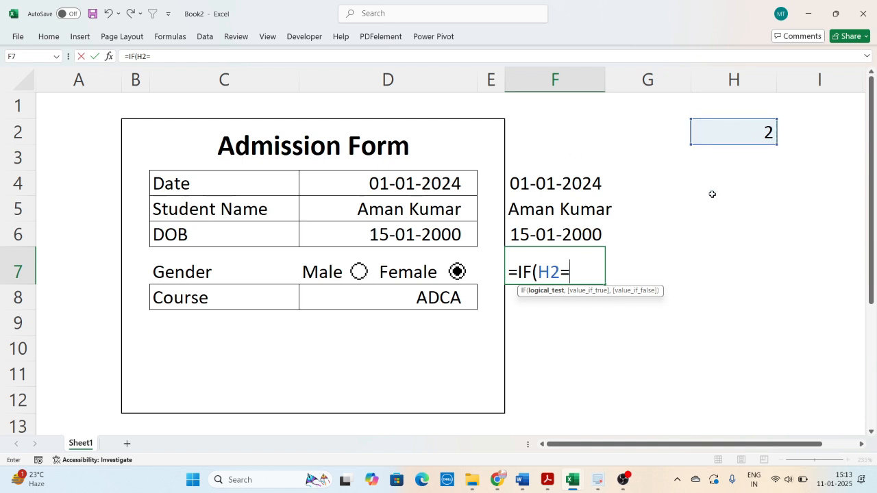
{"action": "type", "text": "1,\"Mal"}
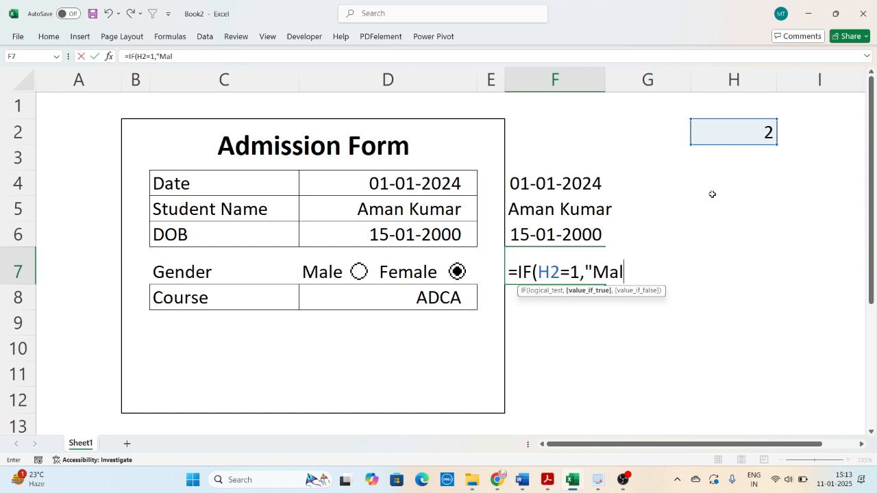
{"action": "type", "text": "e\","}
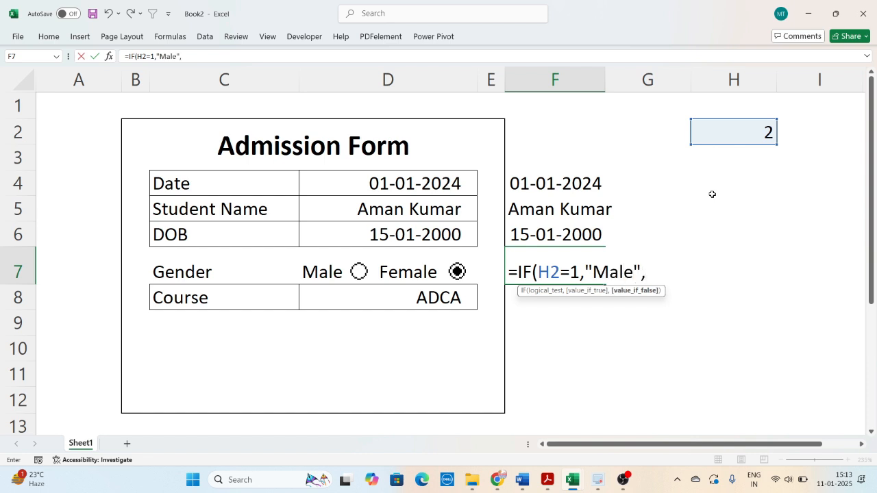
{"action": "type", "text": "\"Female\""}
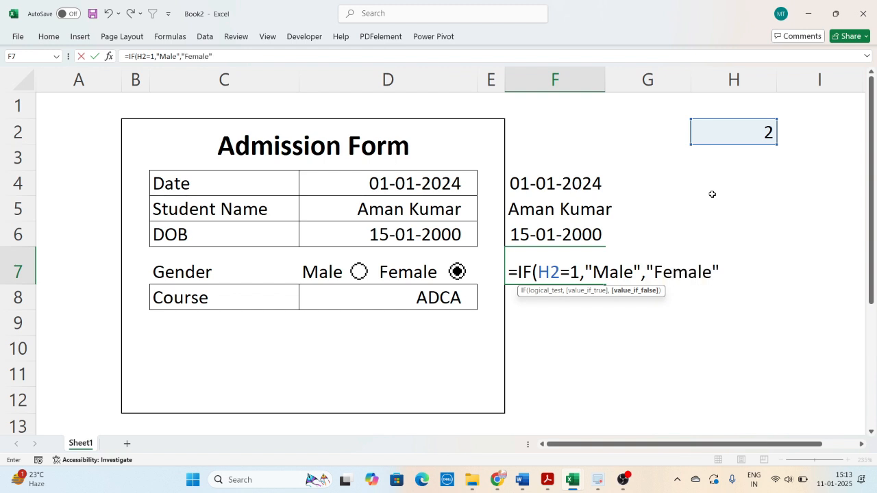
{"action": "type", "text": ")"}
{"action": "key", "text": "Return"}
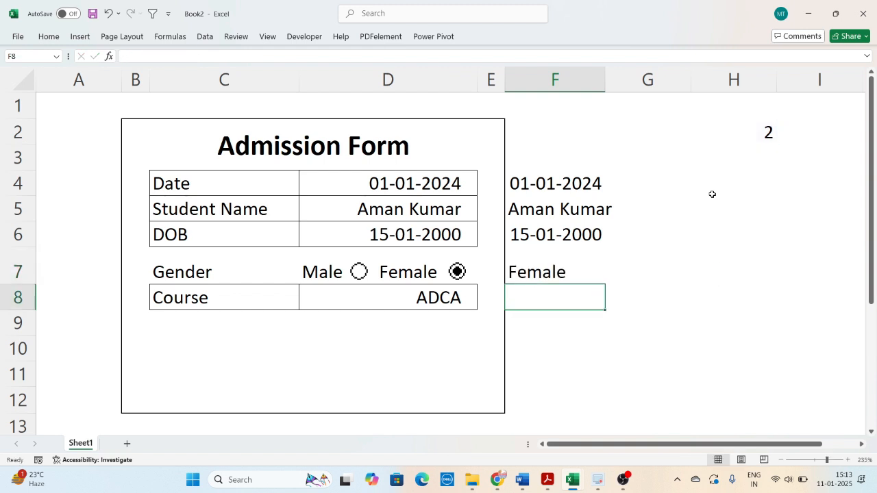
{"action": "left_click", "coordinate": [358, 273]}
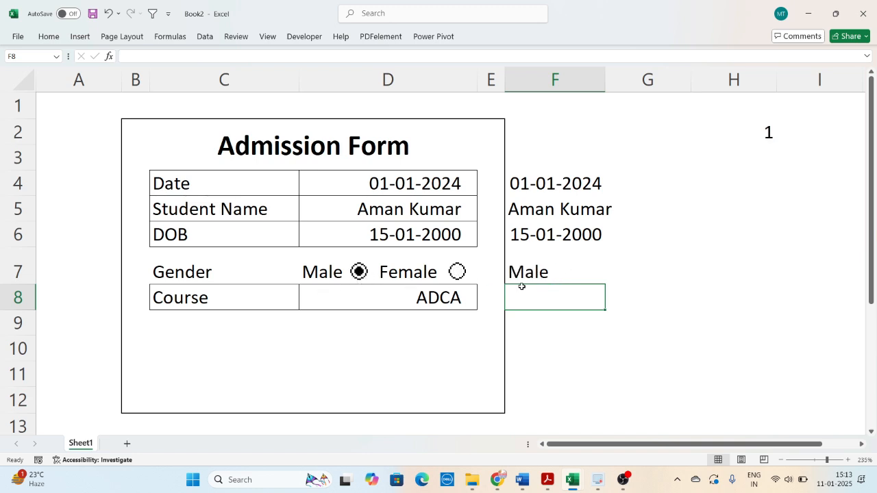
{"action": "left_click", "coordinate": [458, 274]}
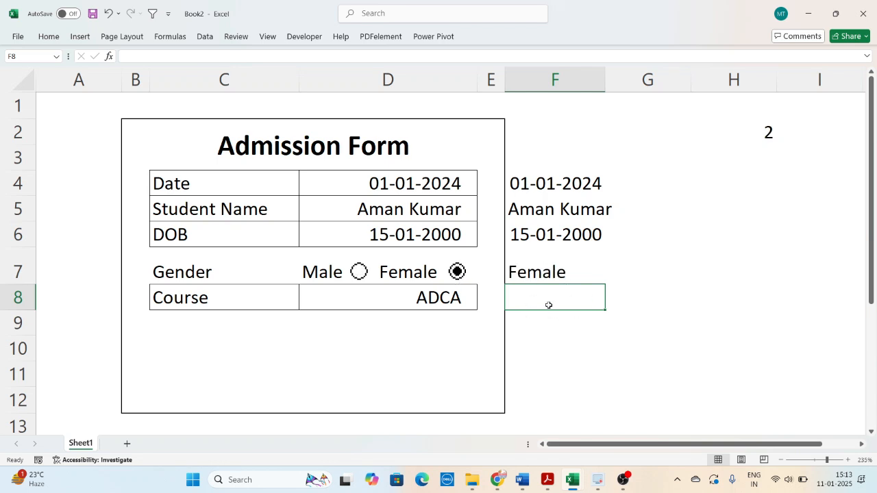
- Link F8 to the form's Course entry with =D8
{"action": "type", "text": "="}
{"action": "left_click", "coordinate": [447, 302]}
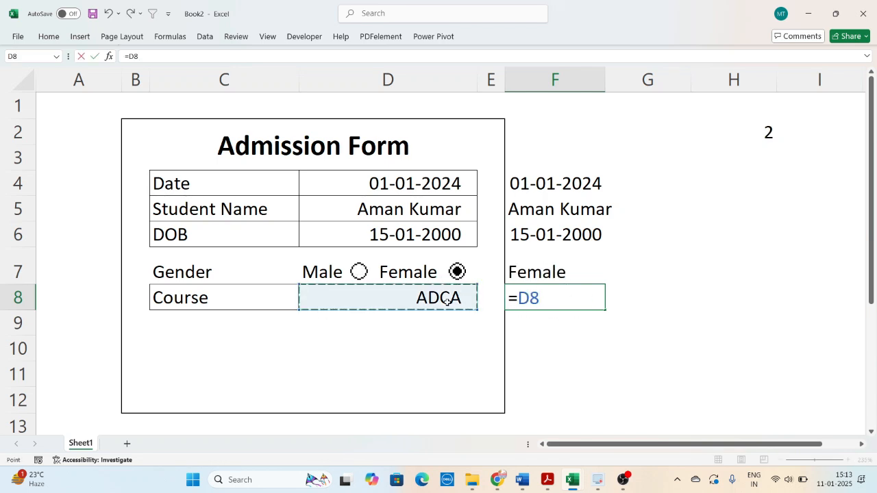
{"action": "key", "text": "Return"}
{"action": "left_click", "coordinate": [657, 330]}
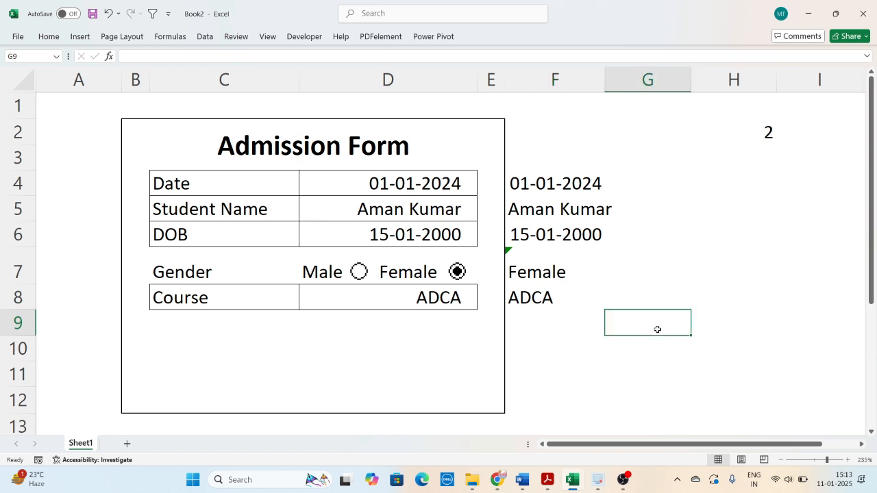
{"action": "left_click_drag", "start_coordinate": [561, 191], "coordinate": [558, 297]}
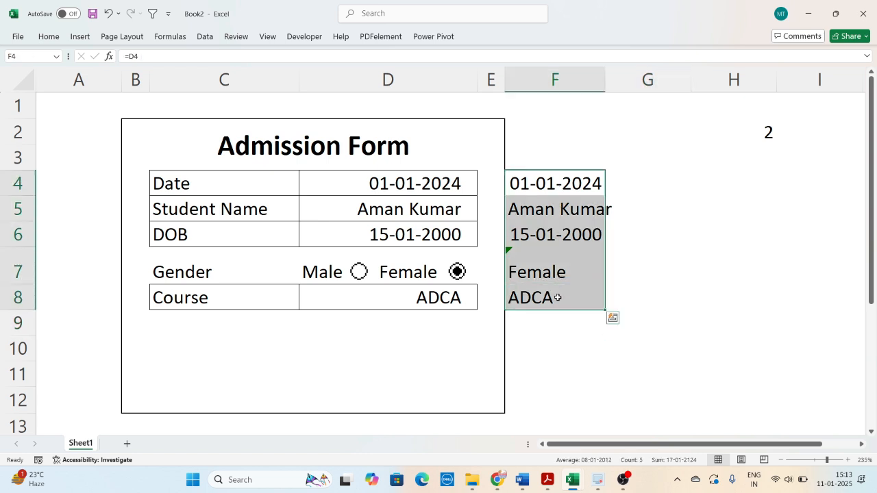
{"action": "left_click", "coordinate": [694, 307]}
{"action": "left_click", "coordinate": [551, 379]}
{"action": "left_click", "coordinate": [439, 344]}
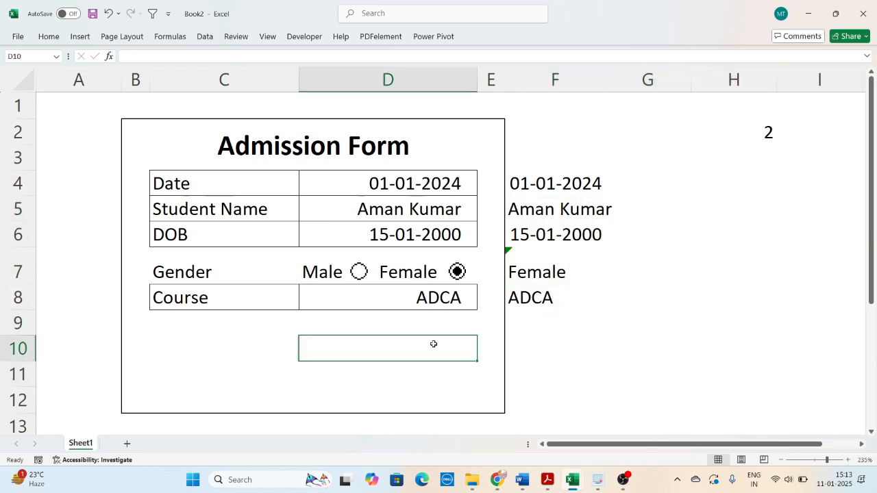
{"action": "left_click", "coordinate": [571, 344]}
{"action": "left_click", "coordinate": [384, 346]}
{"action": "left_click", "coordinate": [548, 347]}
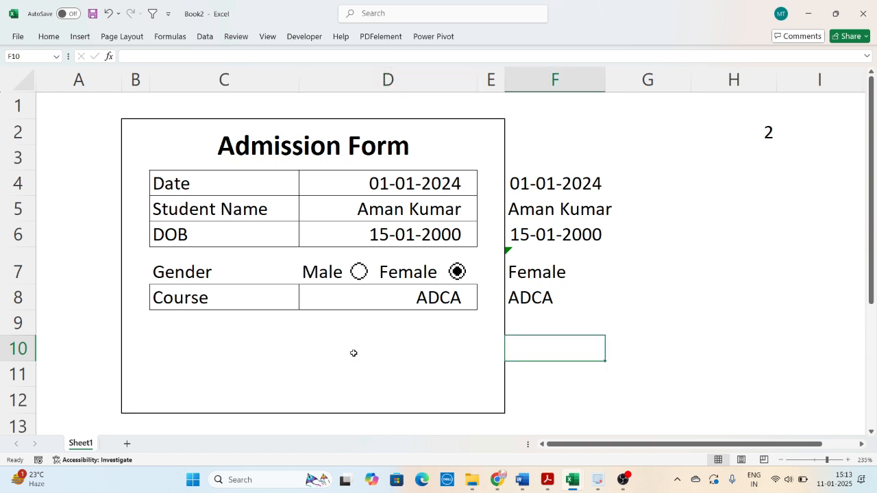
{"action": "left_click", "coordinate": [349, 338]}
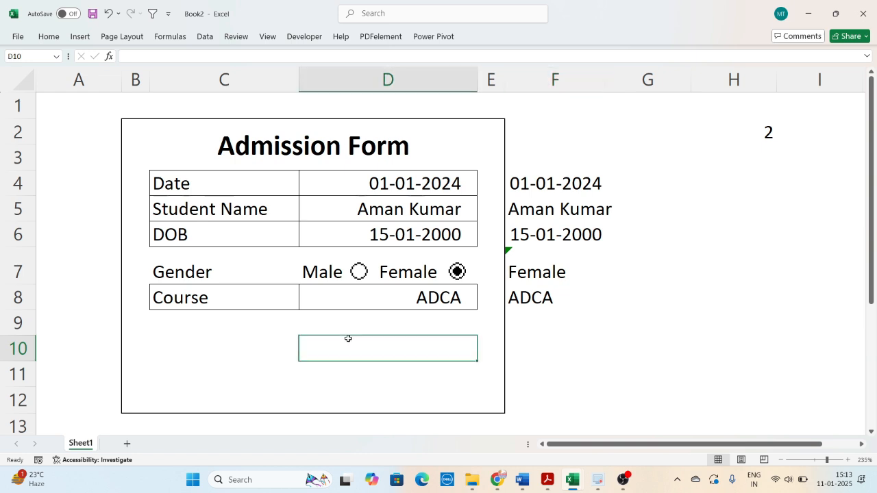
{"action": "left_click", "coordinate": [593, 347]}
{"action": "left_click", "coordinate": [424, 351]}
{"action": "left_click_drag", "start_coordinate": [372, 183], "coordinate": [374, 300]}
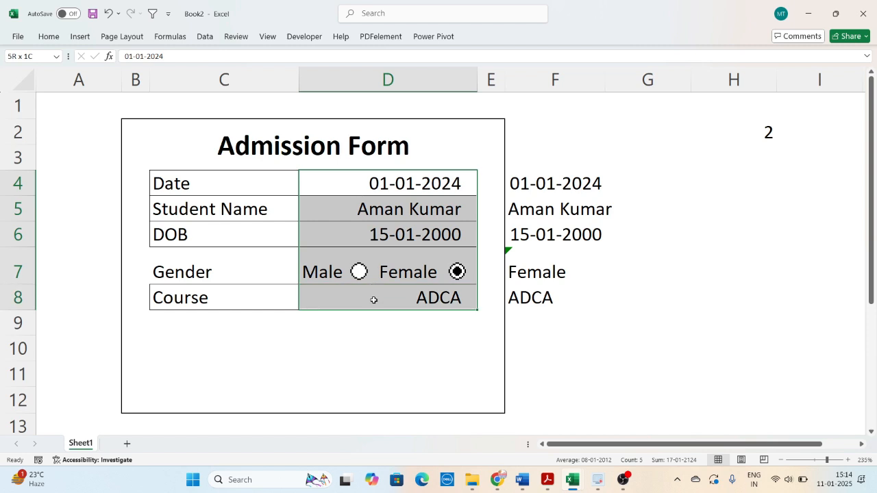
{"action": "left_click", "coordinate": [384, 336]}
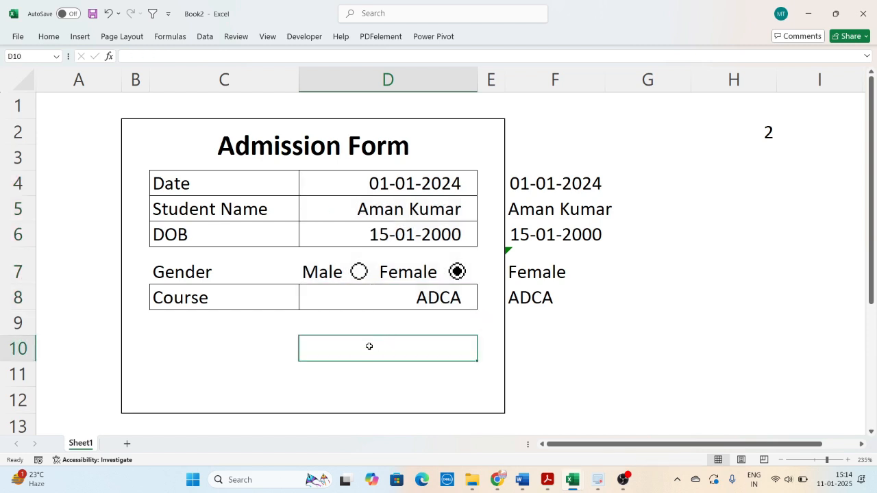
{"action": "left_click", "coordinate": [579, 350]}
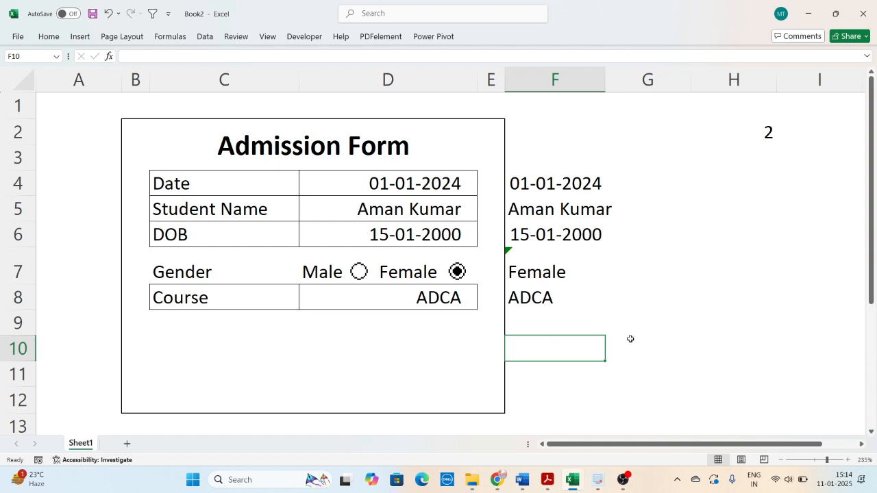
{"action": "type", "text": "=if"}
{"action": "key", "text": "Tab"}
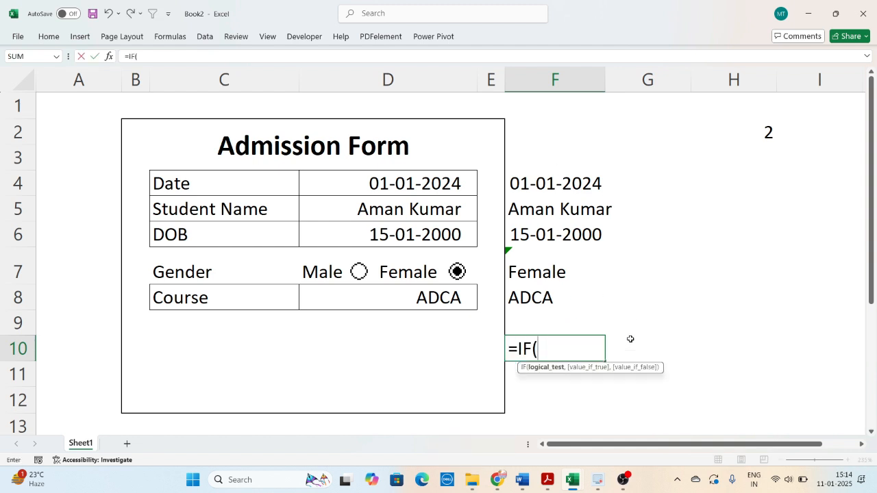
{"action": "type", "text": "or"}
{"action": "key", "text": "Tab"}
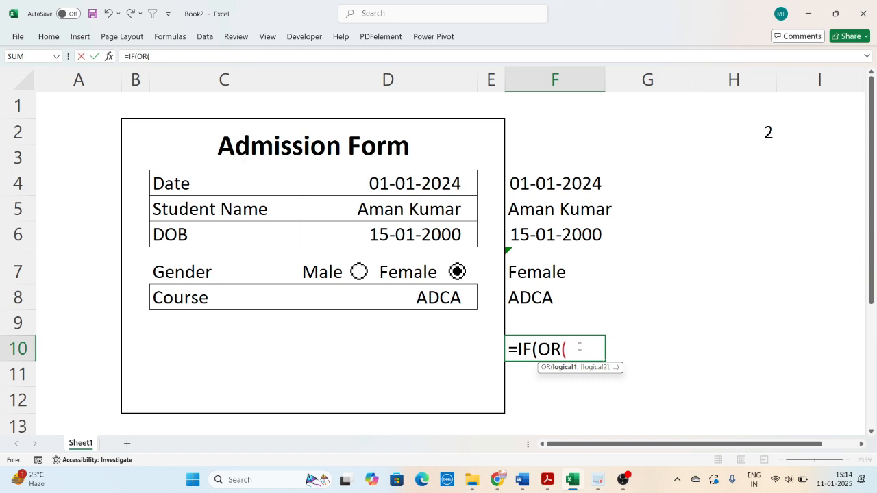
{"action": "left_click_drag", "start_coordinate": [580, 347], "coordinate": [464, 347]}
{"action": "key", "text": "BackSpace"}
{"action": "key", "text": "Return"}
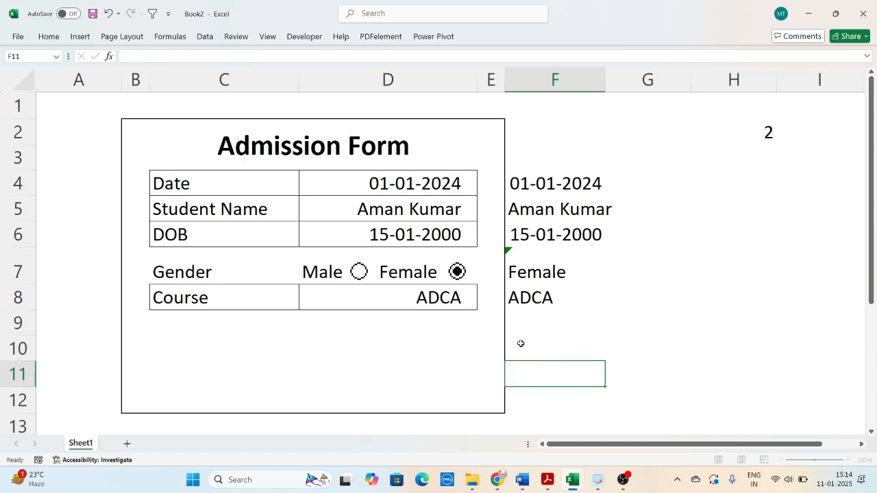
- Clear the Date and Student Name entries to check how F4 and F5 respond, and undo both deletions
{"action": "left_click", "coordinate": [417, 186]}
{"action": "key", "text": "Delete"}
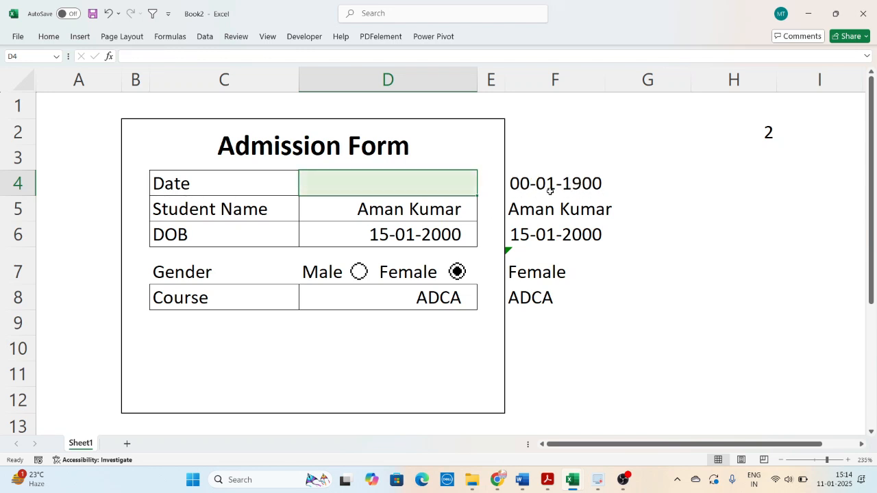
{"action": "left_click", "coordinate": [425, 209]}
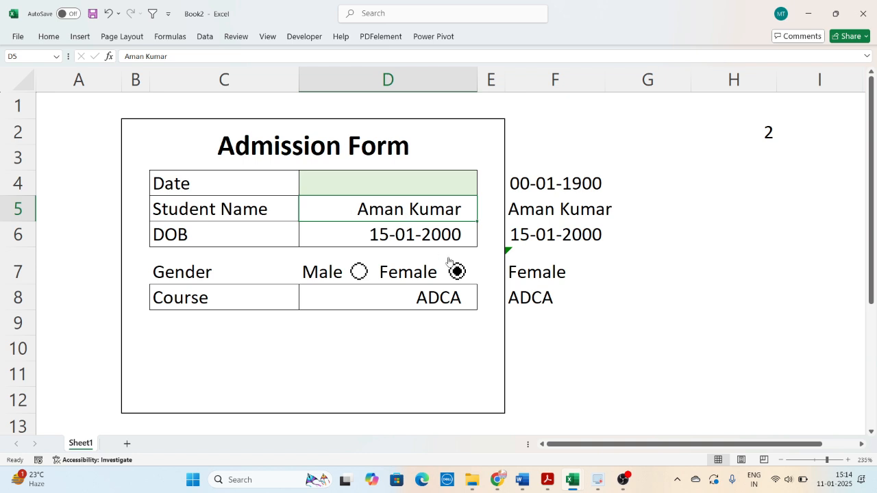
{"action": "key", "text": "Delete"}
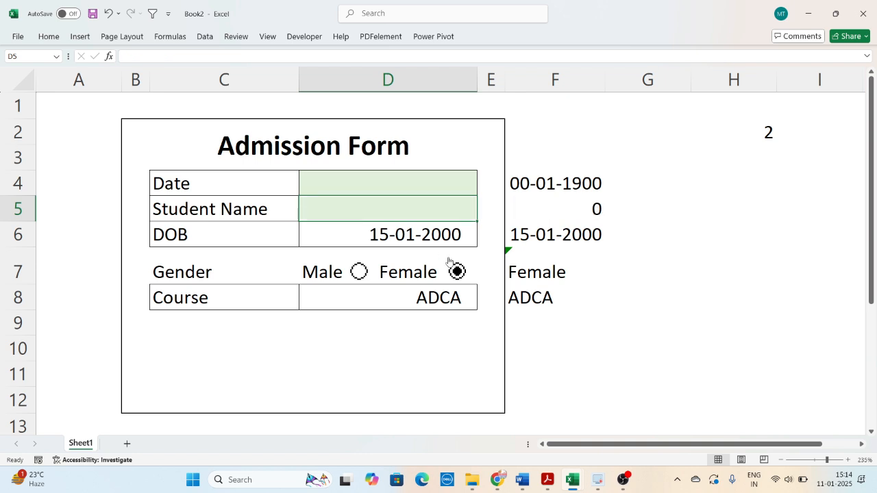
{"action": "left_click", "coordinate": [576, 213]}
{"action": "key", "text": "ctrl+z"}
{"action": "key", "text": "ctrl+z"}
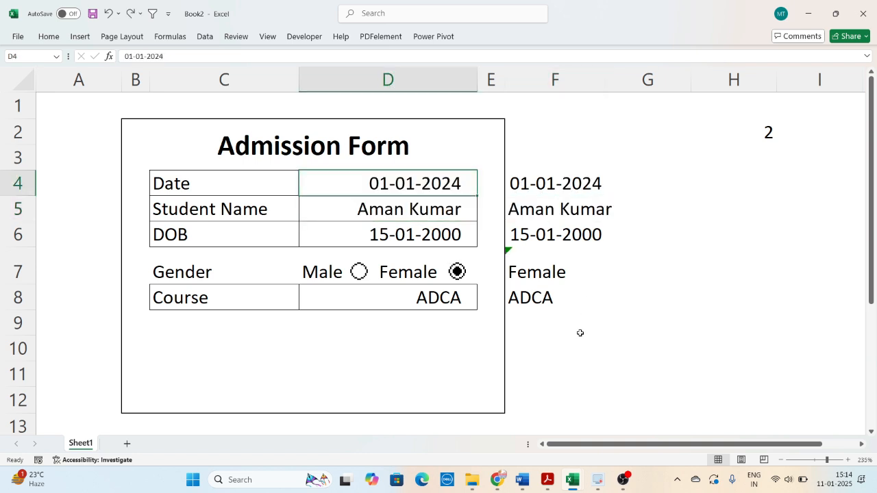
- Start an IF formula in F10 whose OR test checks the helper cells for zero, beginning with F4=0 and F5=0
{"action": "left_click", "coordinate": [577, 355]}
{"action": "double_click", "coordinate": [586, 357]}
{"action": "type", "text": "=if"}
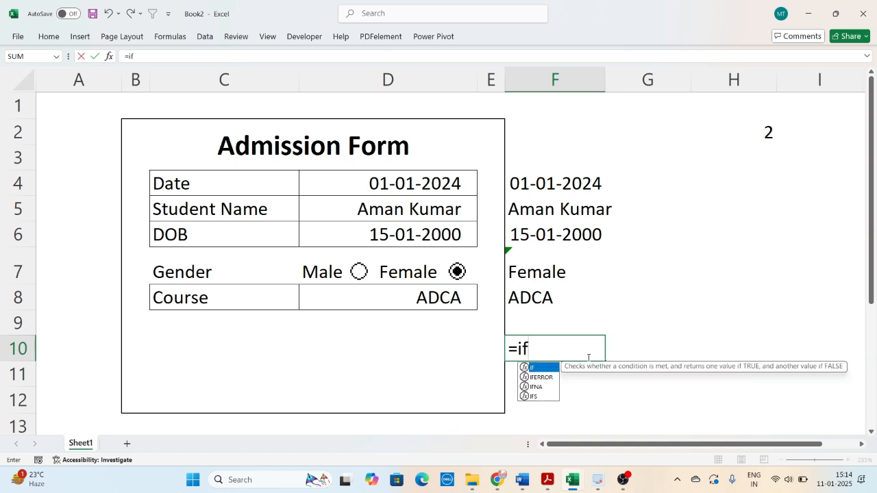
{"action": "key", "text": "Tab"}
{"action": "type", "text": "or"}
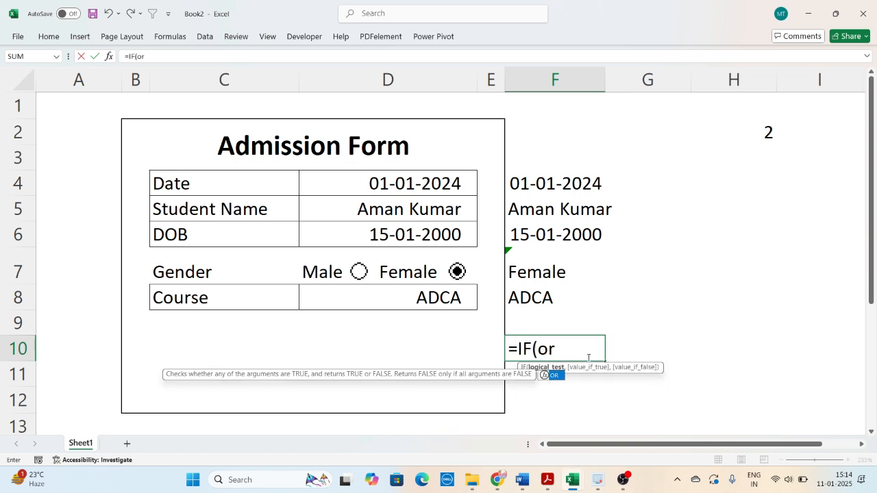
{"action": "key", "text": "Tab"}
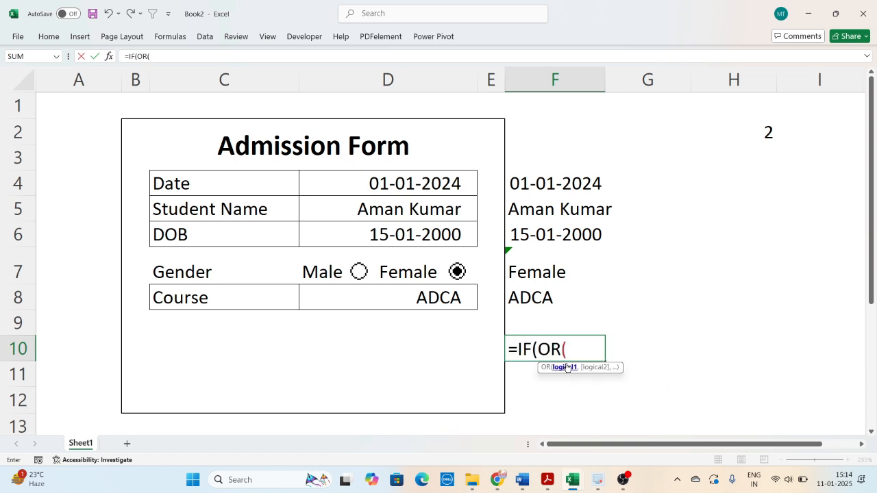
{"action": "left_click", "coordinate": [577, 183]}
{"action": "type", "text": "=0,"}
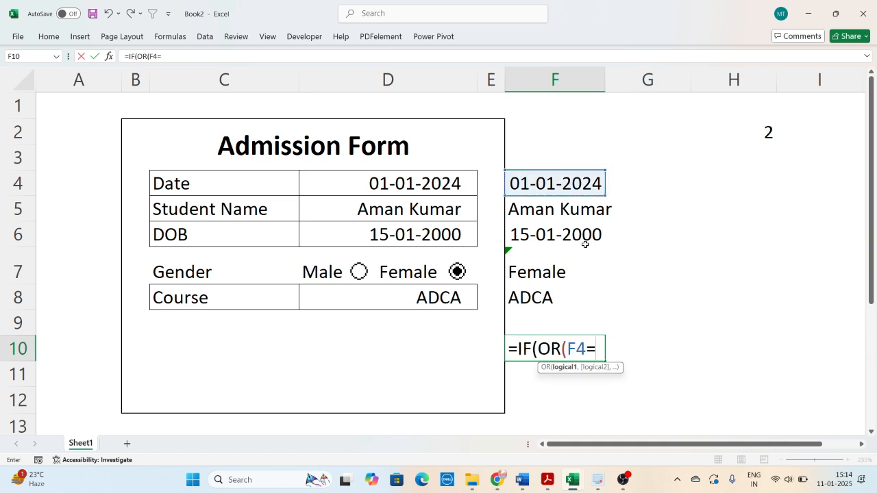
{"action": "left_click", "coordinate": [562, 215]}
{"action": "type", "text": "=0"}
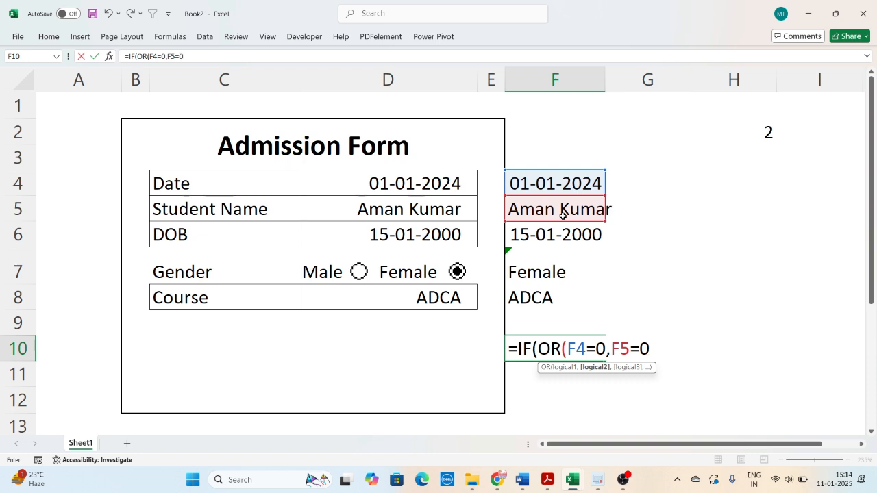
{"action": "type", "text": ","}
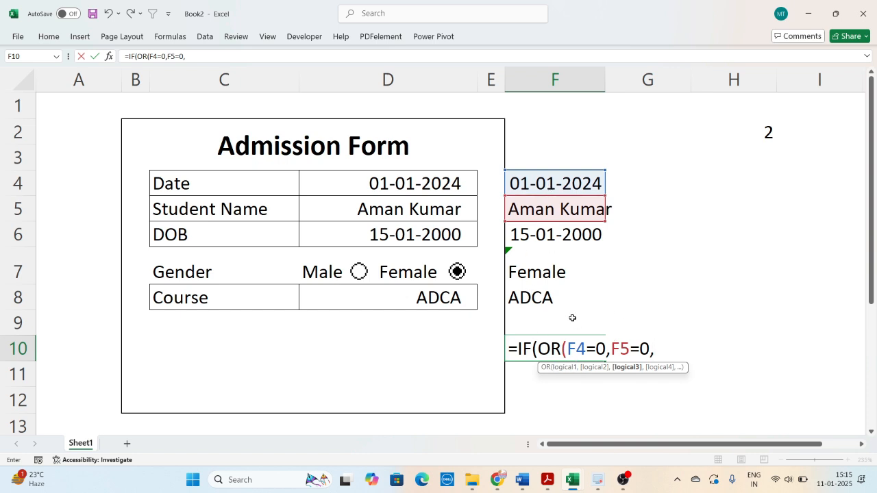
- Add the conditions F6=0, F7=0 and F8=0 to the OR test in F10 and close its parenthesis
{"action": "left_click", "coordinate": [551, 236]}
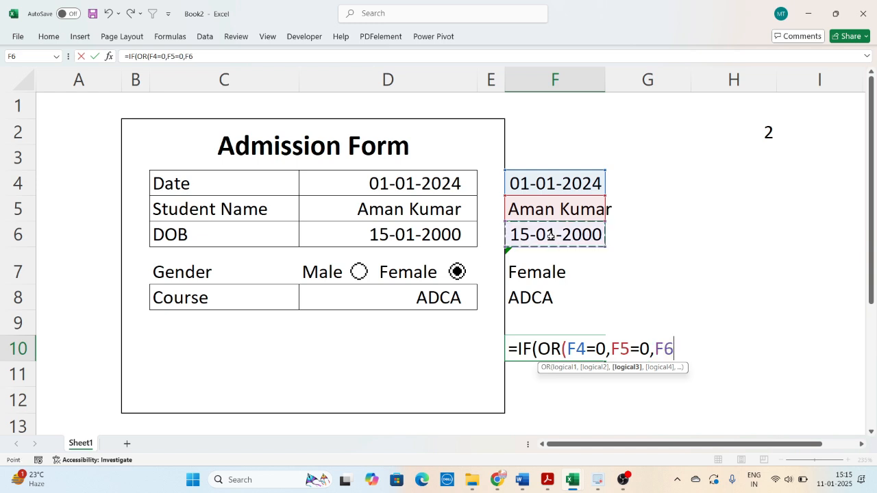
{"action": "type", "text": "=0"}
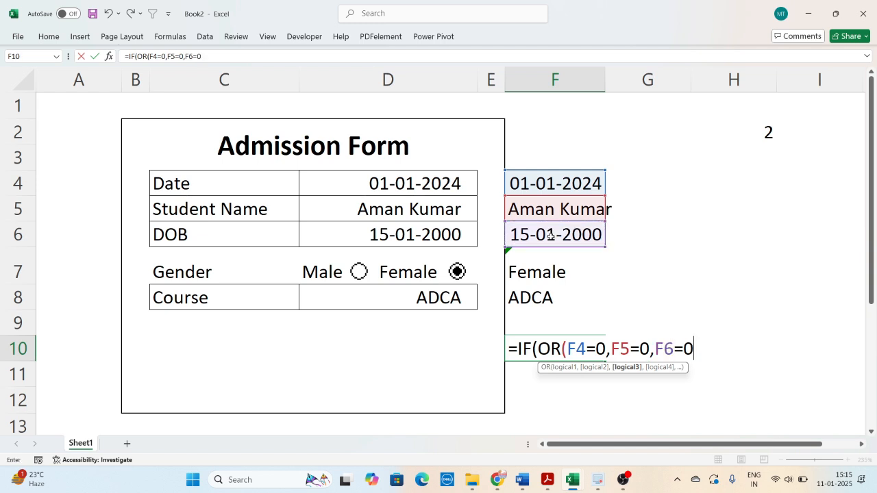
{"action": "type", "text": ","}
{"action": "left_click", "coordinate": [555, 270]}
{"action": "type", "text": "=0,"}
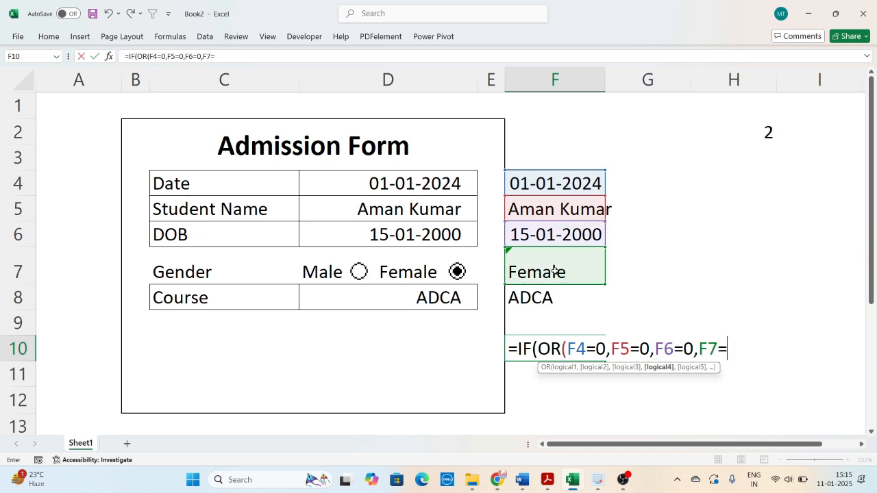
{"action": "left_click", "coordinate": [546, 299]}
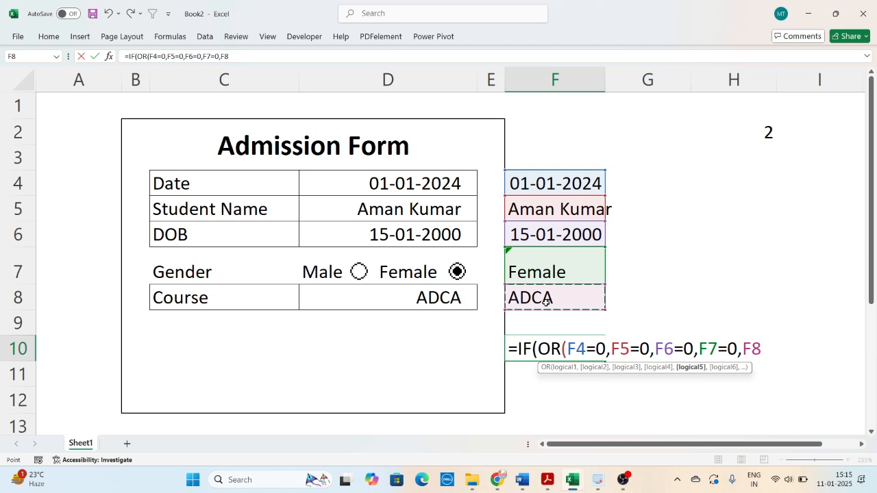
{"action": "type", "text": "=0"}
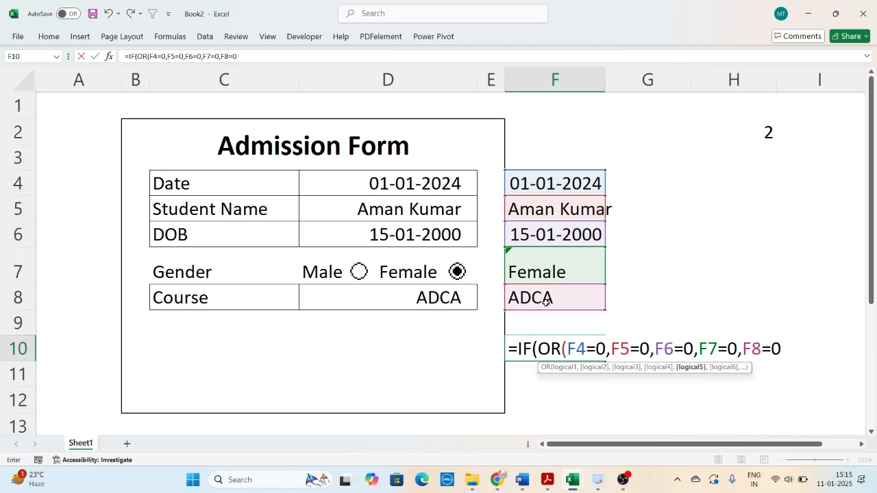
{"action": "type", "text": ")"}
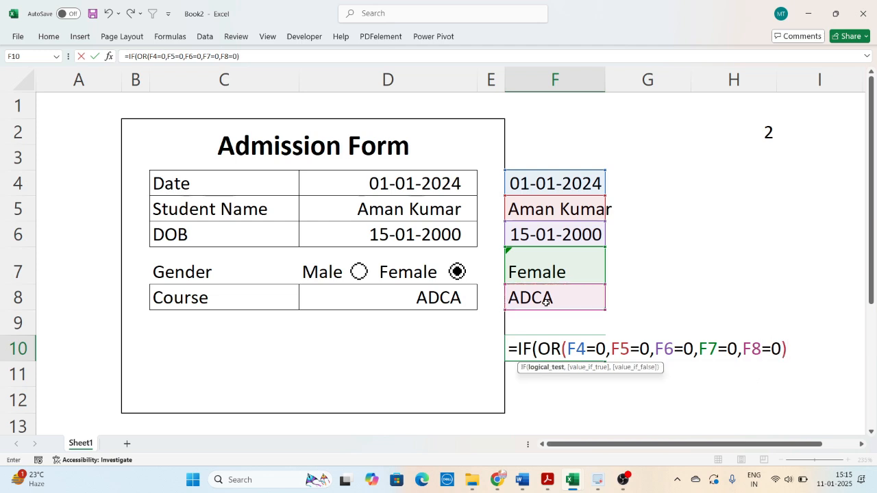
{"action": "type", "text": ","}
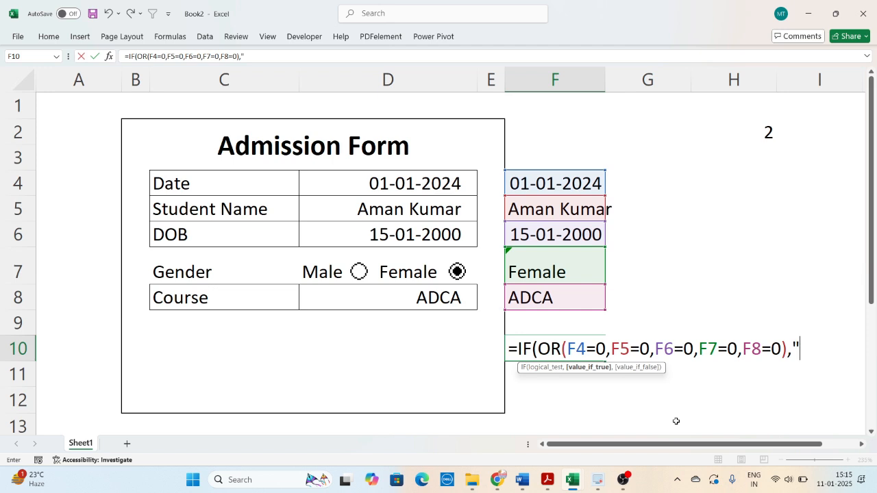
- Complete the F10 formula with "" as the true result and COUNTA(F4:F8) as the false result, and enter it
{"action": "type", "text": "\","}
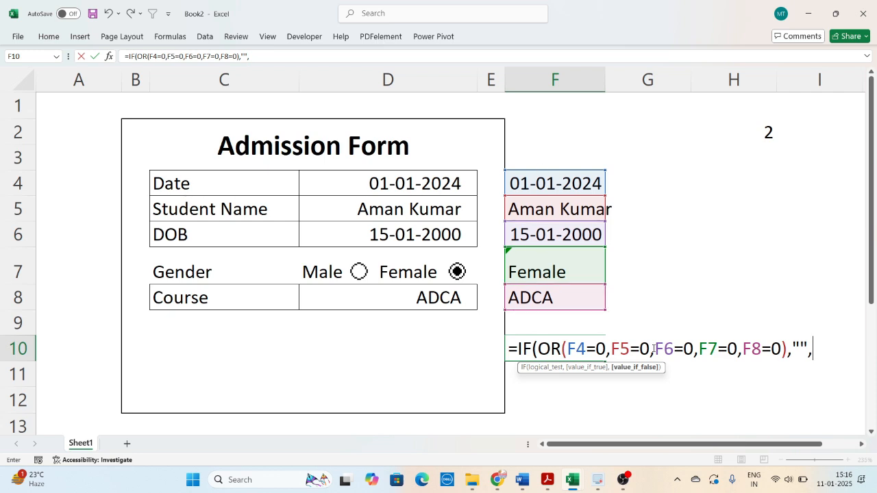
{"action": "type", "text": "cou"}
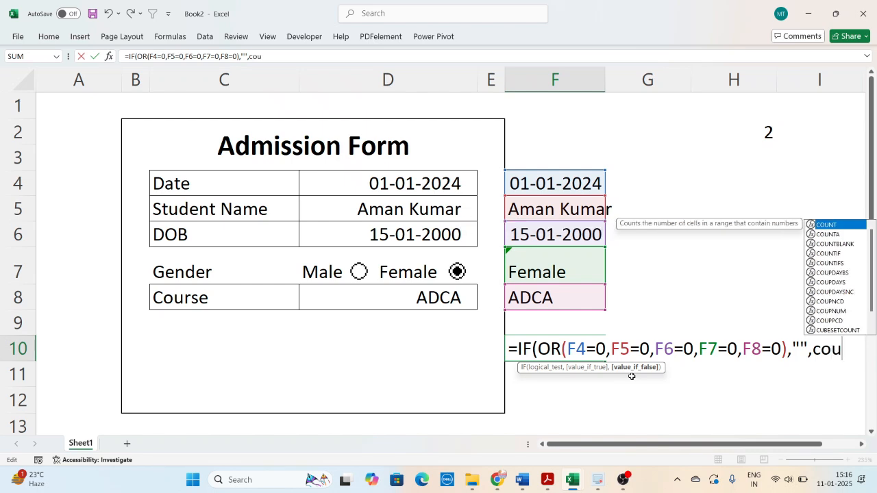
{"action": "key", "text": "Down"}
{"action": "key", "text": "Tab"}
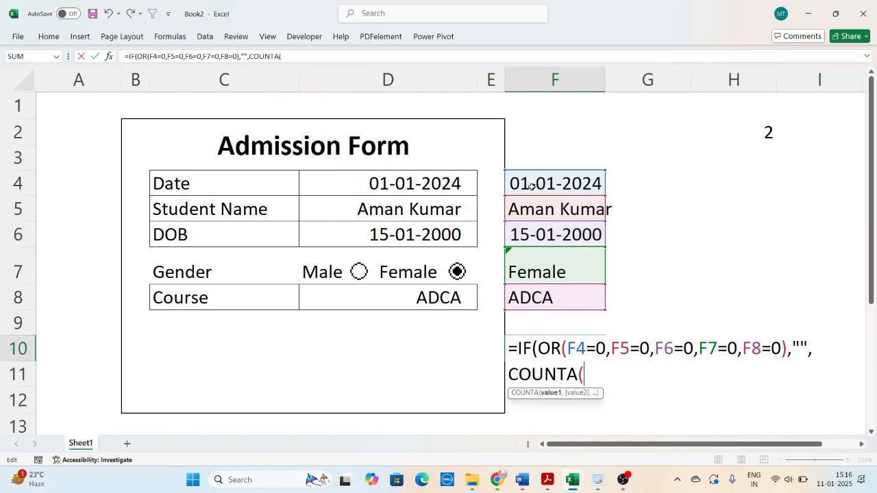
{"action": "left_click_drag", "start_coordinate": [532, 182], "coordinate": [533, 288]}
{"action": "type", "text": "))"}
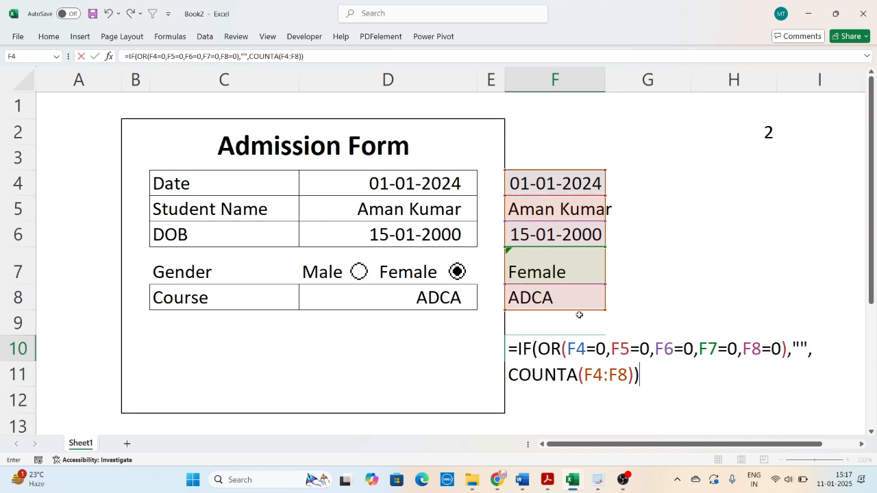
{"action": "key", "text": "Return"}
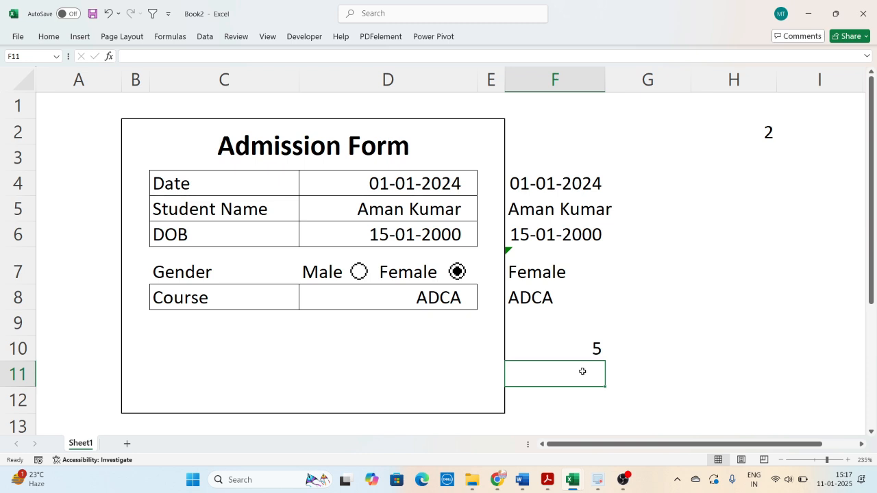
{"action": "left_click", "coordinate": [587, 350]}
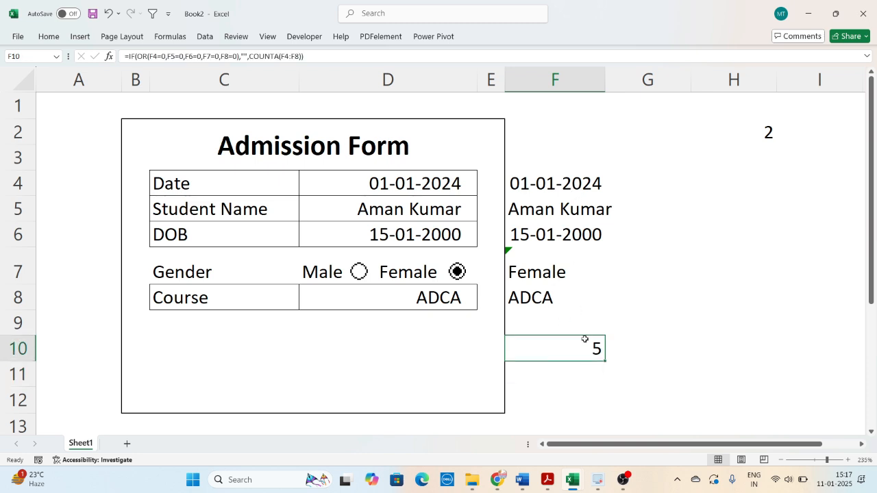
- Enter the label Insert in cell H10 beside the form
{"action": "left_click", "coordinate": [680, 350]}
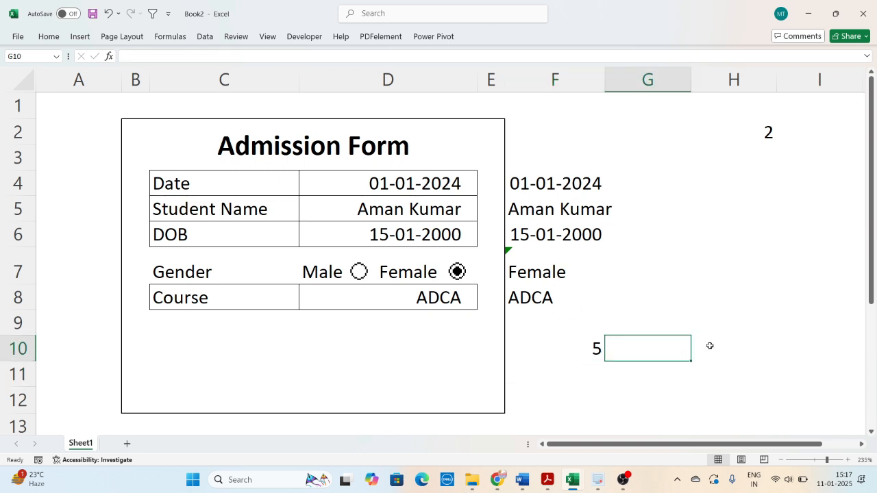
{"action": "left_click", "coordinate": [748, 347]}
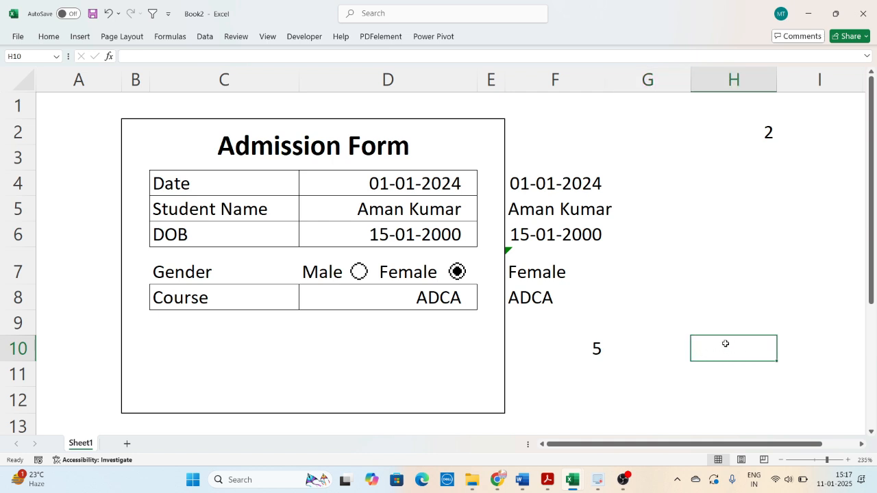
{"action": "type", "text": "Save"}
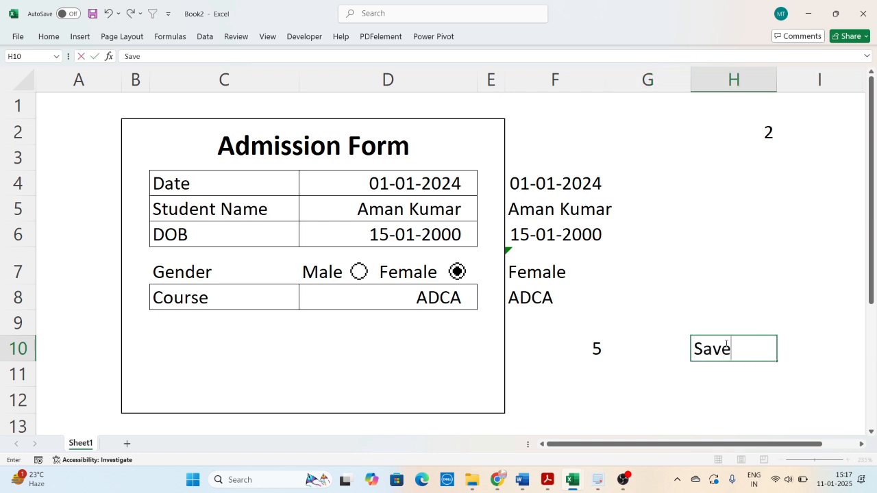
{"action": "key", "text": "BackSpace"}
{"action": "key", "text": "BackSpace"}
{"action": "key", "text": "BackSpace"}
{"action": "key", "text": "BackSpace"}
{"action": "type", "text": "Inser"}
{"action": "key", "text": "Return"}
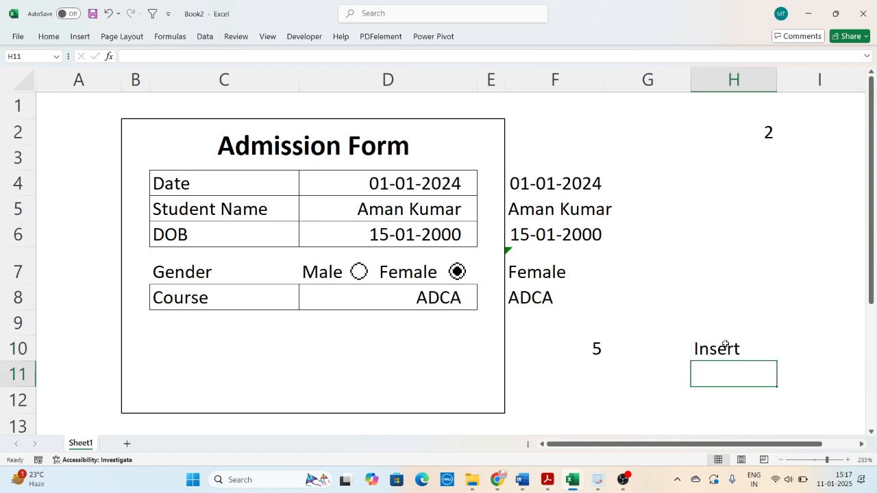
- Fill the Insert cell H10 with the lightest green theme colour
{"action": "left_click", "coordinate": [725, 345]}
{"action": "left_click", "coordinate": [49, 36]}
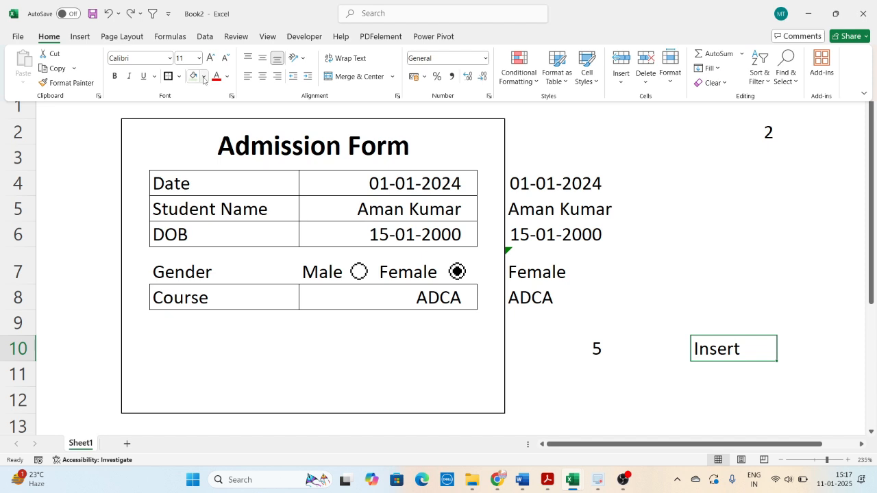
{"action": "left_click", "coordinate": [204, 76]}
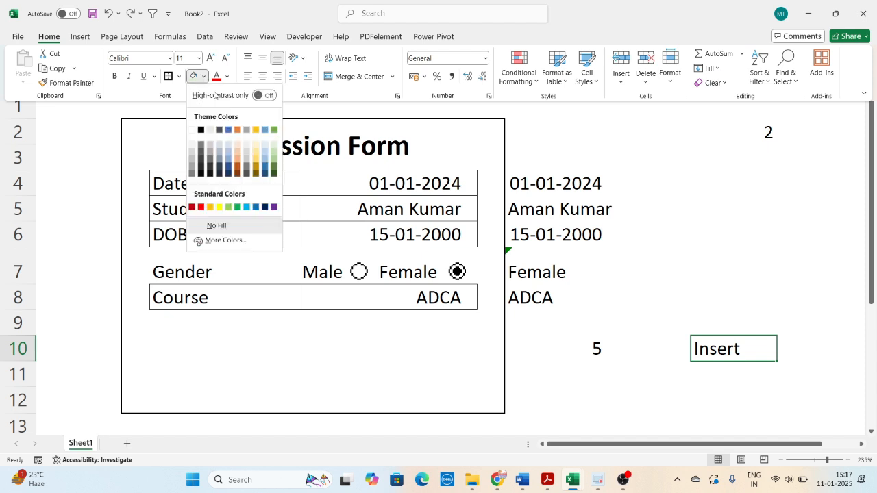
{"action": "left_click", "coordinate": [274, 143]}
{"action": "left_click", "coordinate": [658, 372]}
{"action": "left_click", "coordinate": [713, 381]}
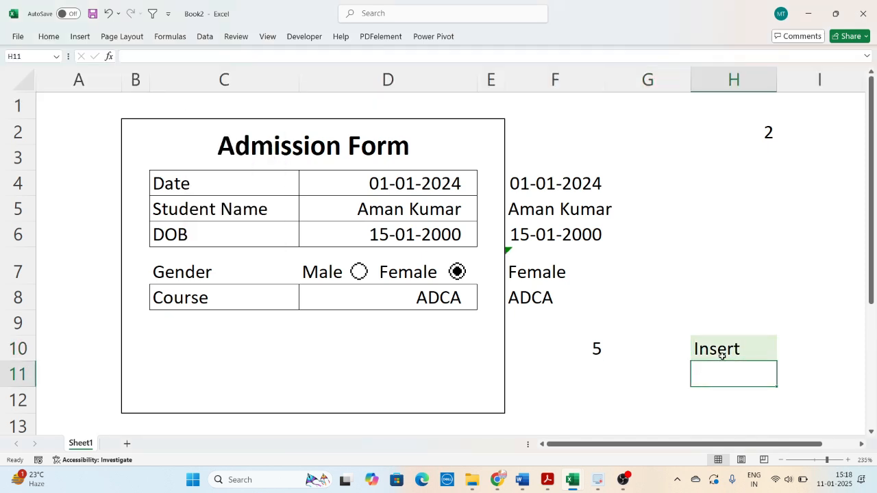
{"action": "left_click", "coordinate": [721, 356]}
{"action": "left_click", "coordinate": [689, 375]}
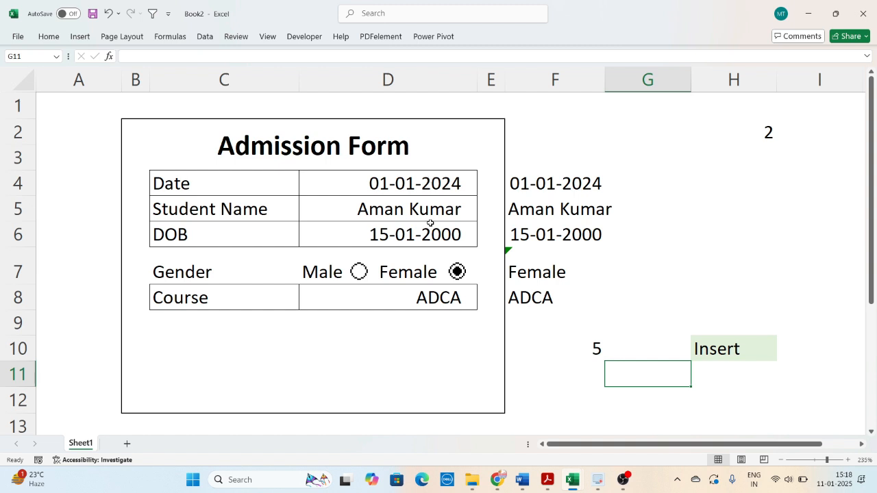
- Centre the Insert label horizontally in H10
{"action": "left_click", "coordinate": [727, 360]}
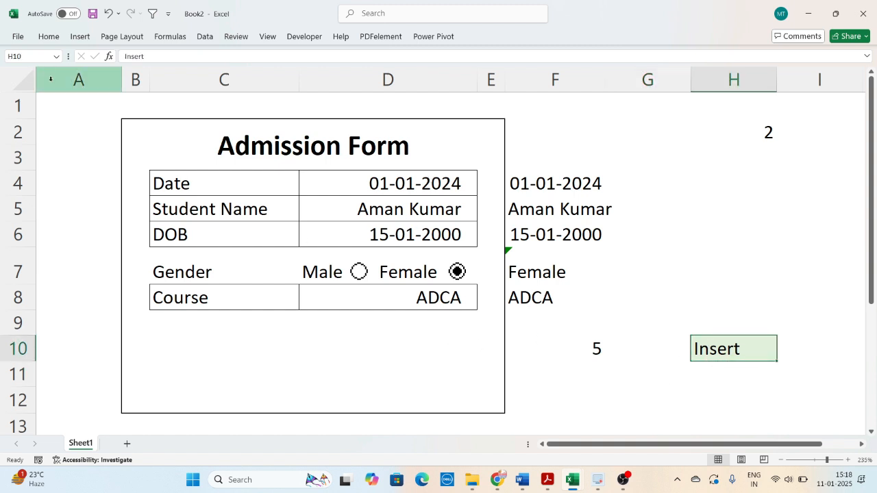
{"action": "left_click", "coordinate": [48, 36]}
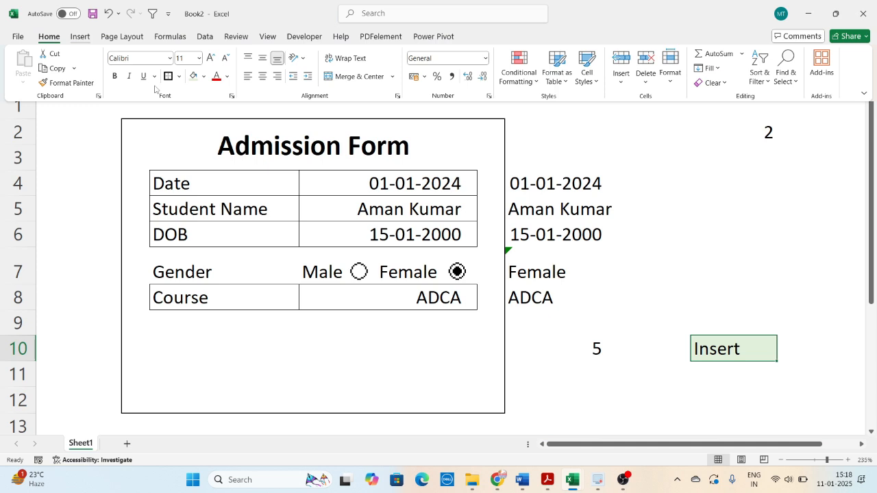
{"action": "left_click", "coordinate": [263, 77]}
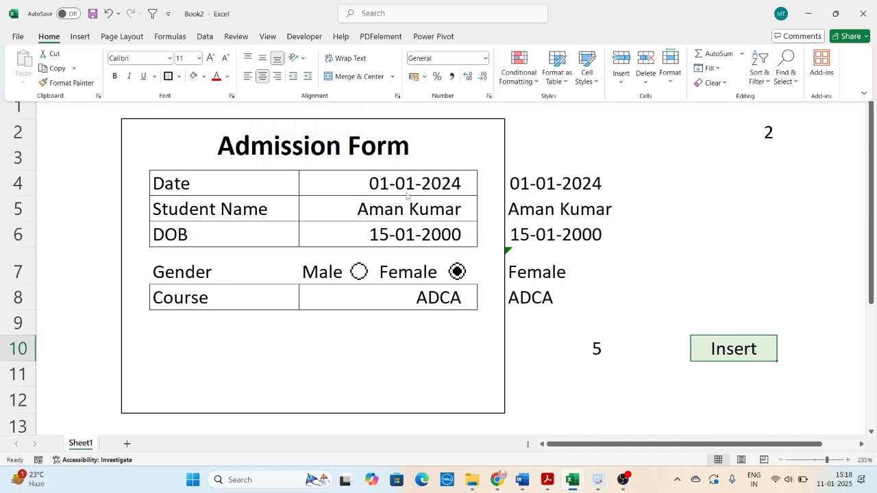
- Start a formula-based conditional formatting rule for H10 with the condition =$F$10=5
{"action": "left_click", "coordinate": [697, 360]}
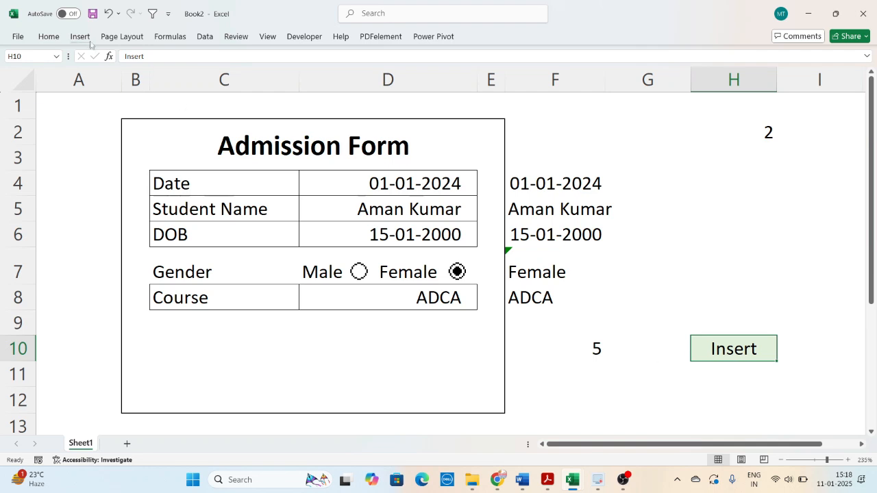
{"action": "left_click", "coordinate": [58, 38]}
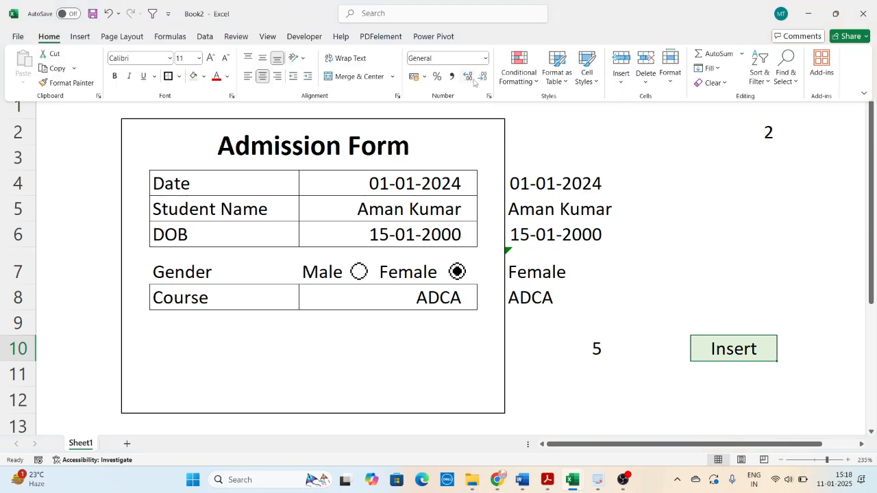
{"action": "left_click", "coordinate": [519, 63]}
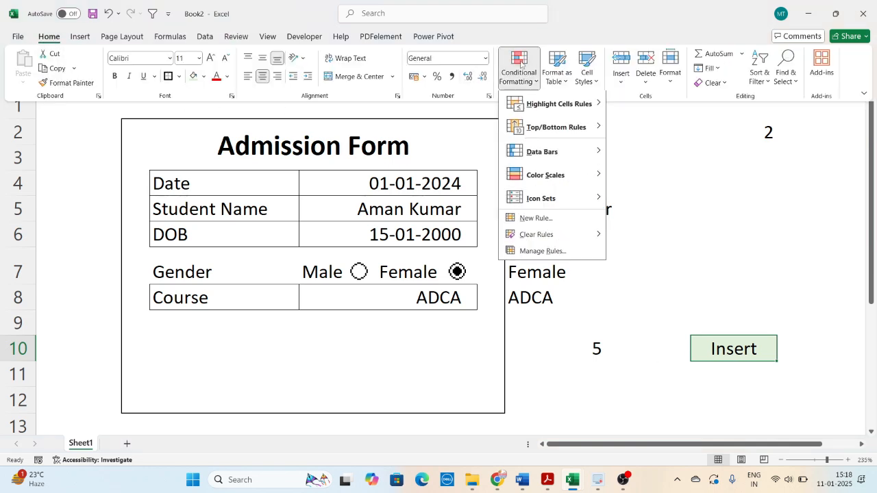
{"action": "left_click", "coordinate": [537, 219]}
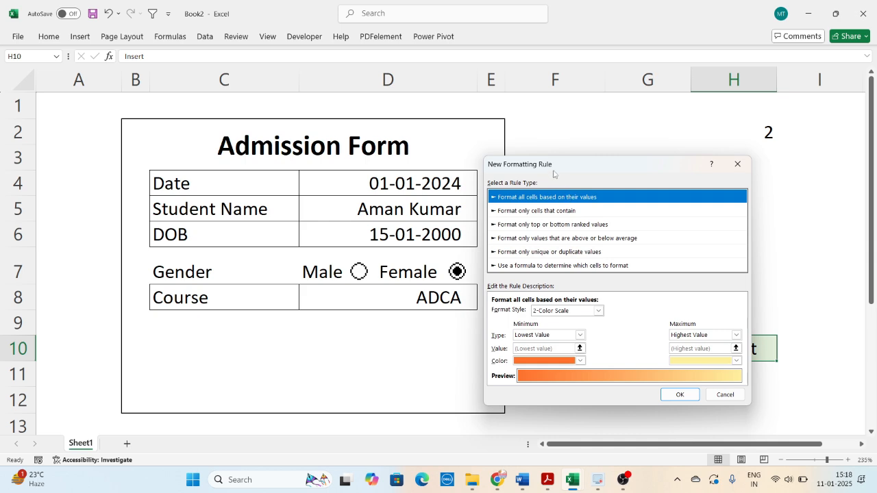
{"action": "left_click_drag", "start_coordinate": [550, 174], "coordinate": [334, 137]}
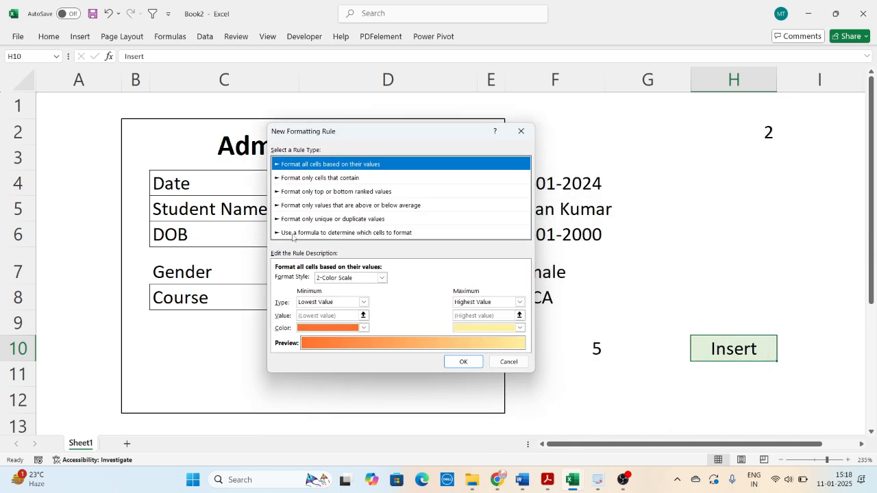
{"action": "left_click", "coordinate": [308, 233]}
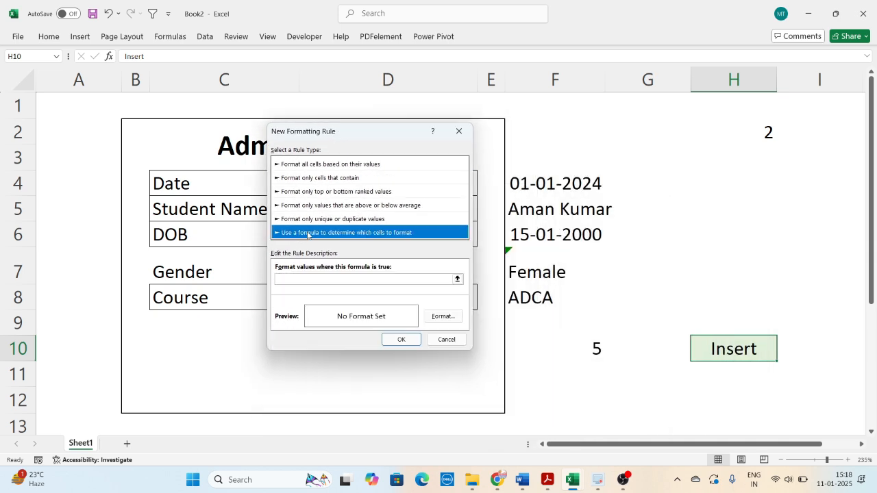
{"action": "left_click", "coordinate": [314, 279]}
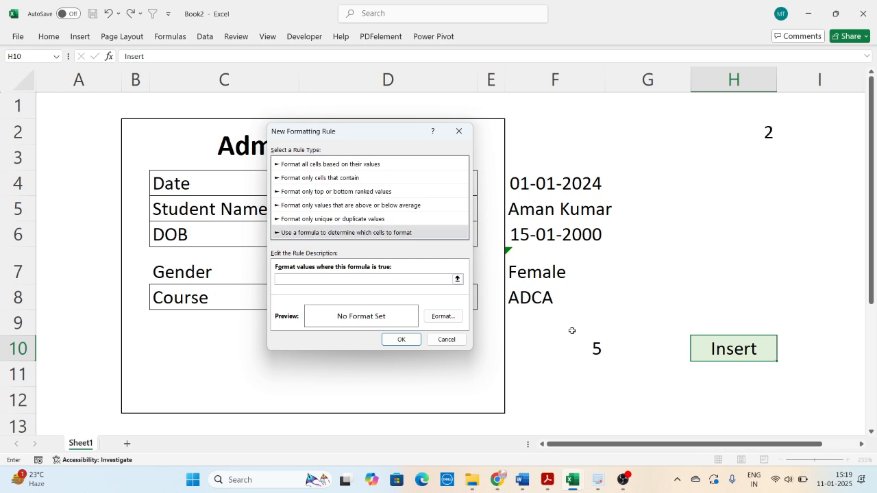
{"action": "left_click", "coordinate": [600, 353]}
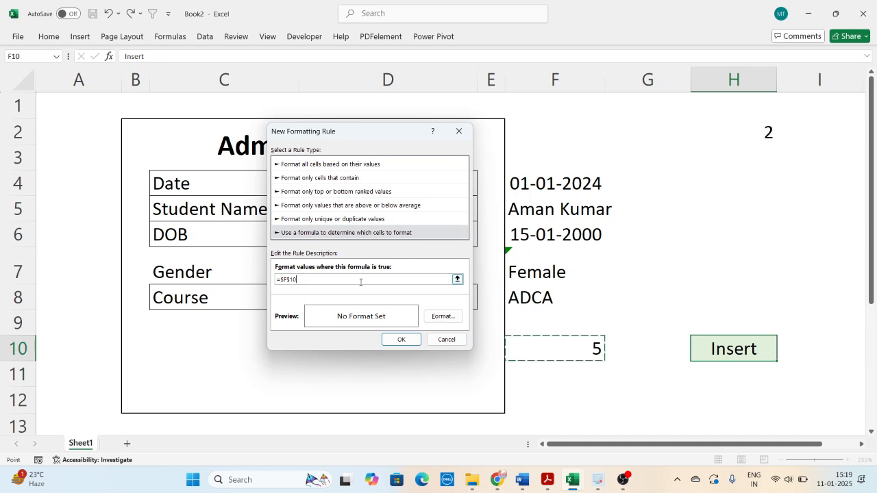
{"action": "type", "text": "=5"}
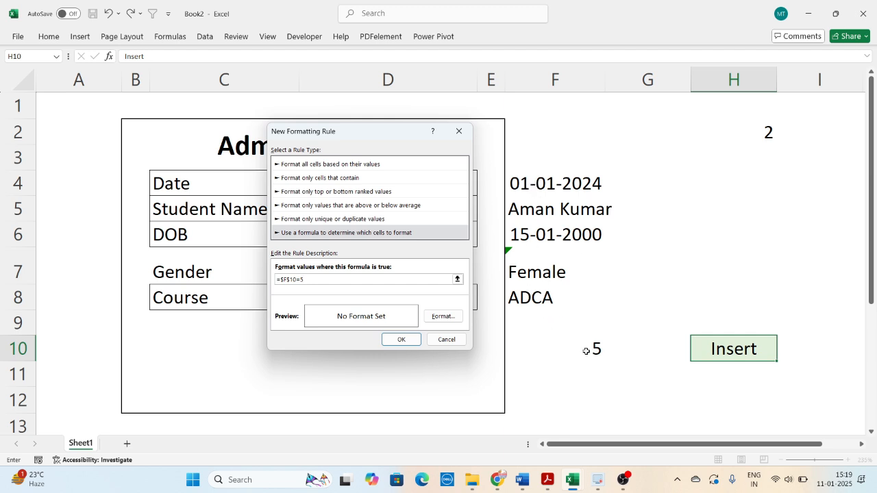
- Set the H10 rule's fill to a dark green from the extended standard colours
{"action": "left_click_drag", "start_coordinate": [398, 130], "coordinate": [335, 126]}
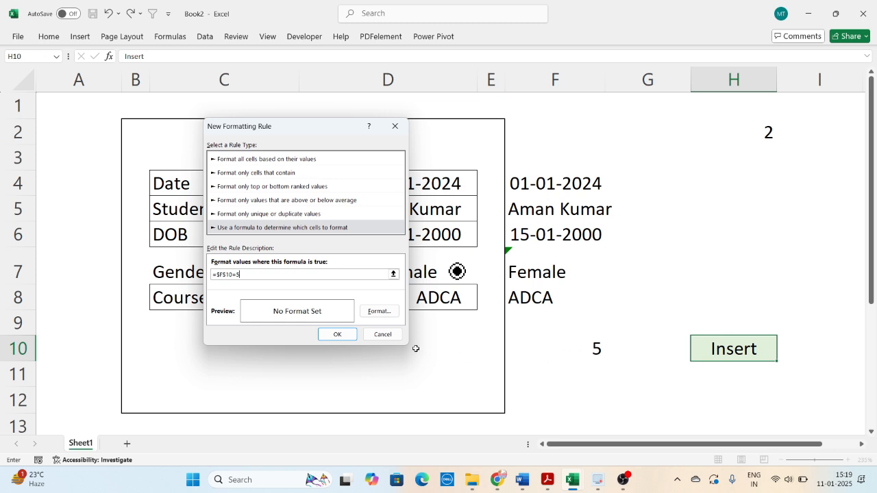
{"action": "left_click", "coordinate": [389, 312]}
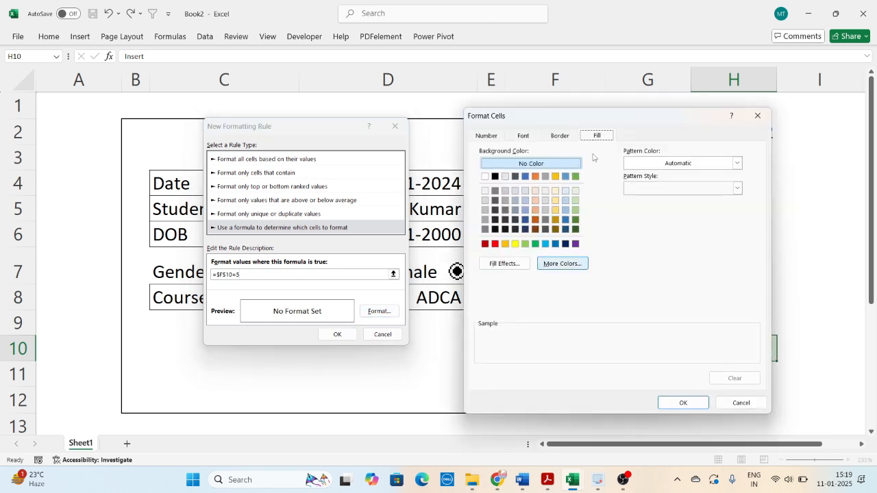
{"action": "left_click_drag", "start_coordinate": [584, 118], "coordinate": [366, 112]}
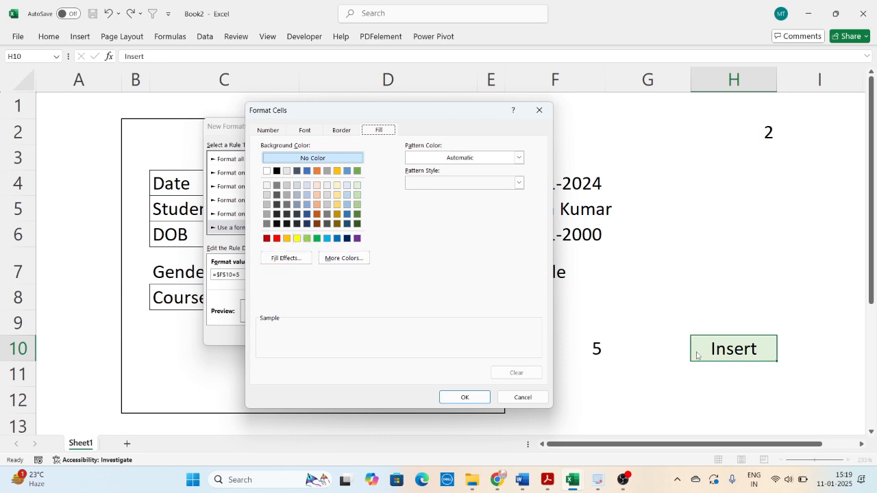
{"action": "left_click", "coordinate": [341, 258]}
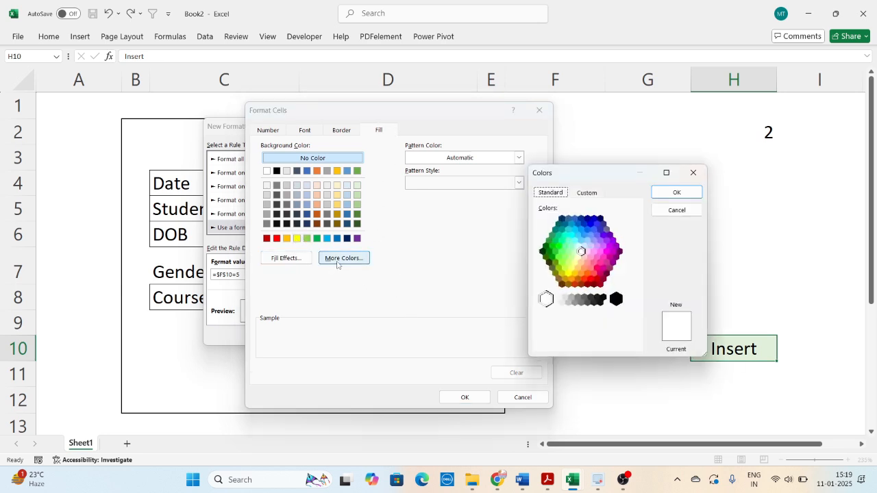
{"action": "left_click_drag", "start_coordinate": [581, 172], "coordinate": [462, 175]}
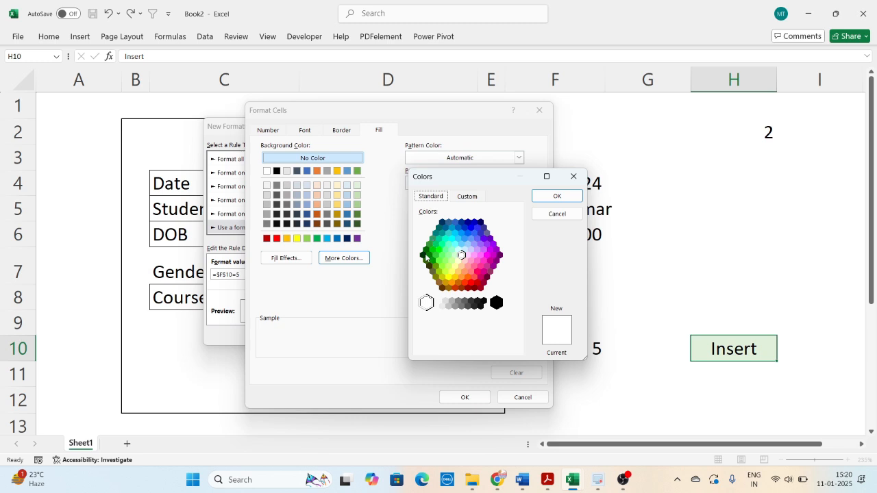
{"action": "left_click", "coordinate": [429, 256]}
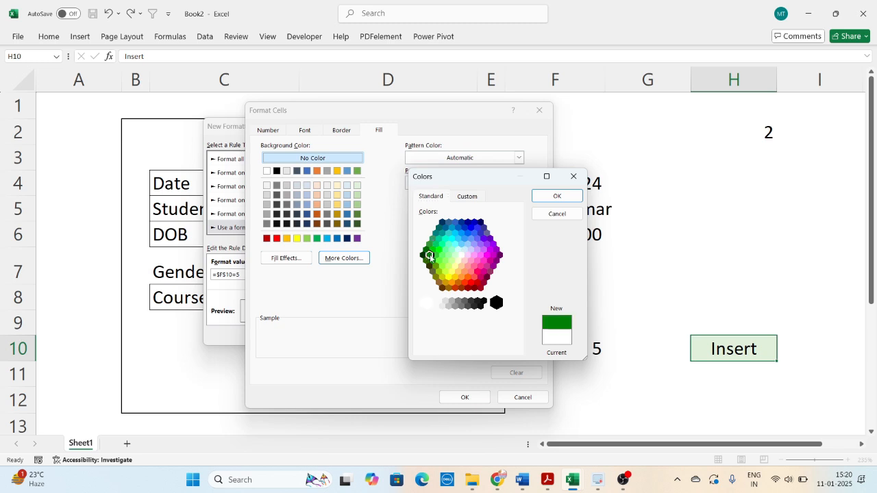
{"action": "left_click", "coordinate": [557, 196]}
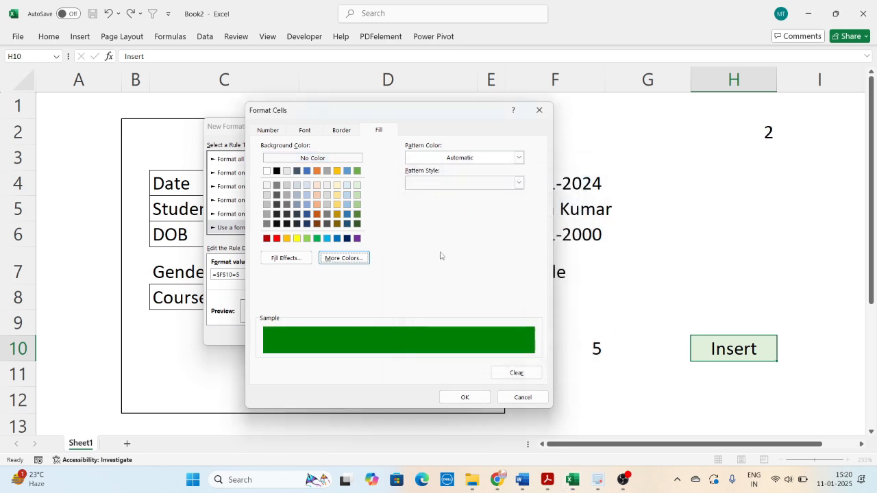
- Give the H10 rule a white, bold font and apply the finished rule
{"action": "left_click", "coordinate": [304, 131]}
{"action": "left_click", "coordinate": [410, 231]}
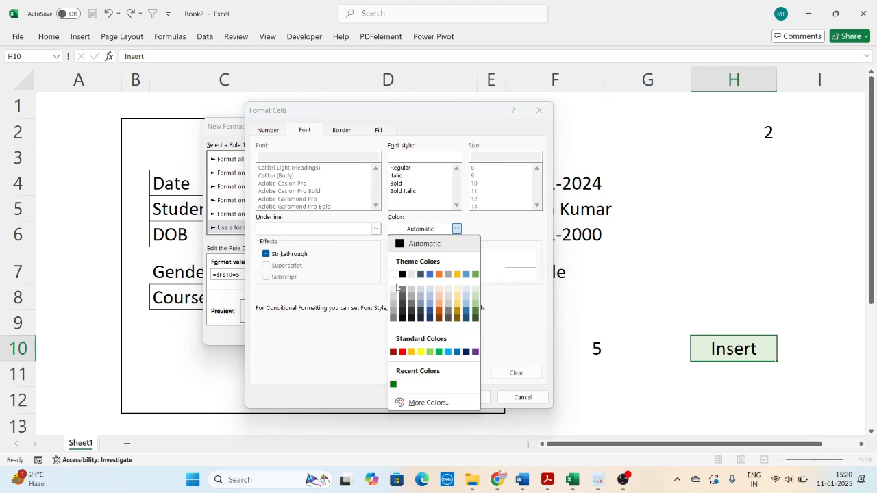
{"action": "left_click", "coordinate": [395, 274]}
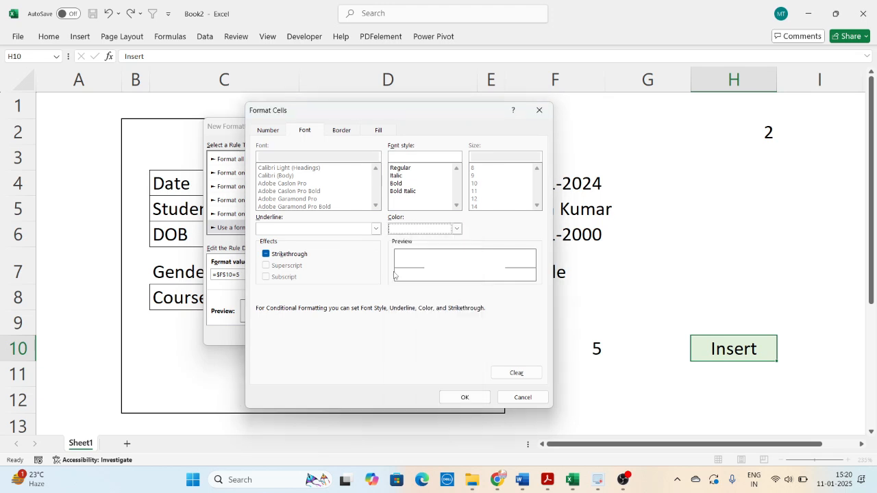
{"action": "left_click", "coordinate": [400, 184]}
{"action": "left_click", "coordinate": [460, 398]}
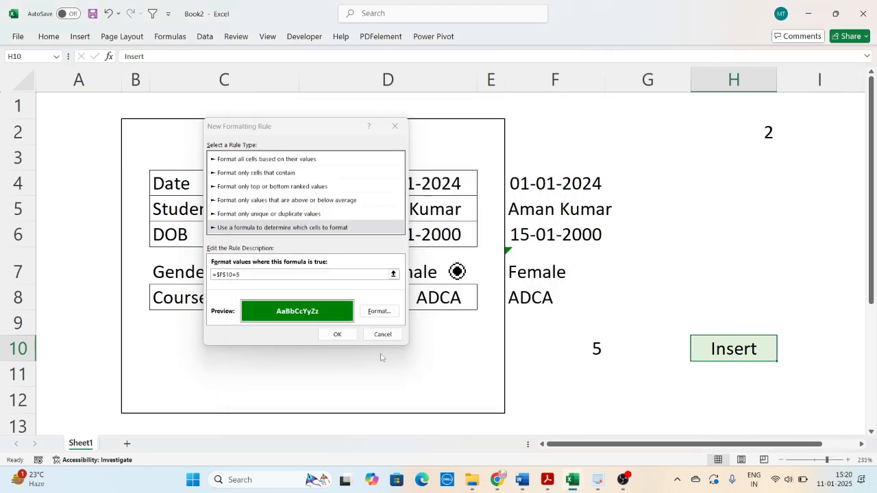
{"action": "left_click", "coordinate": [337, 335]}
{"action": "left_click", "coordinate": [713, 370]}
{"action": "left_click", "coordinate": [656, 395]}
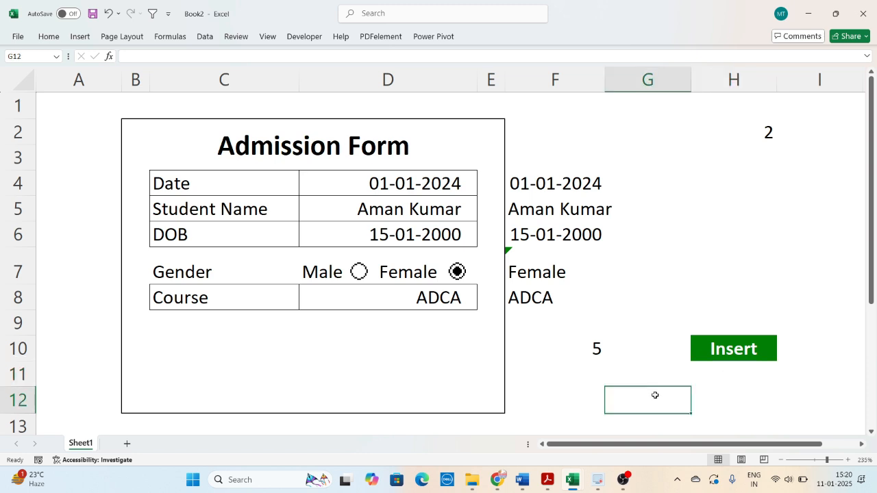
- Clear the Student Name entry to check how the Insert cell's formatting responds, and undo the deletion
{"action": "left_click", "coordinate": [412, 214]}
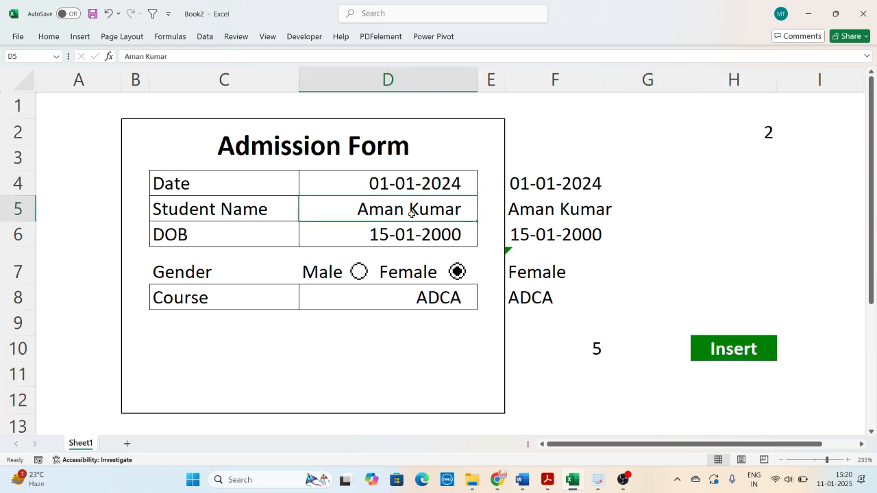
{"action": "key", "text": "Delete"}
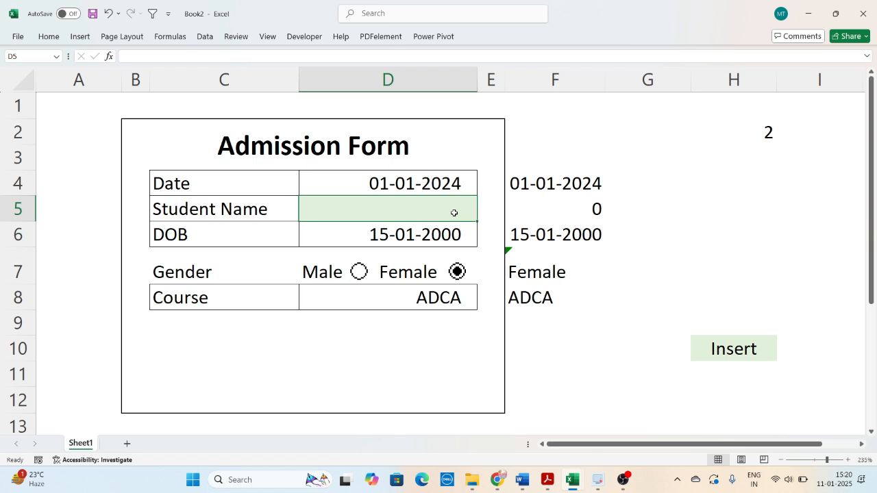
{"action": "key", "text": "ctrl+z"}
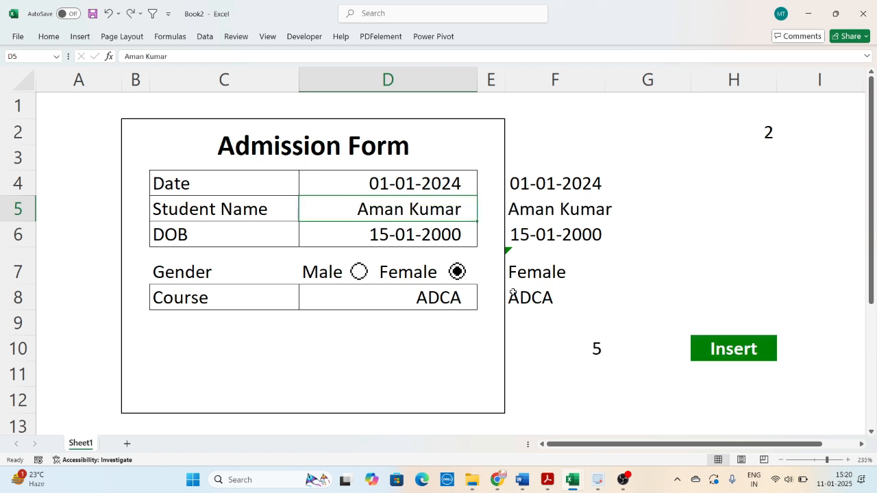
{"action": "left_click", "coordinate": [736, 370]}
{"action": "left_click", "coordinate": [734, 350]}
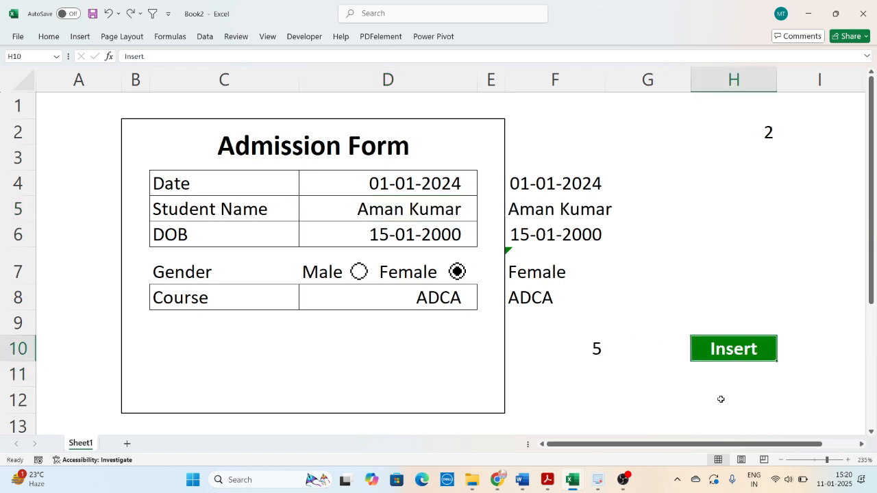
{"action": "right_click", "coordinate": [719, 354]}
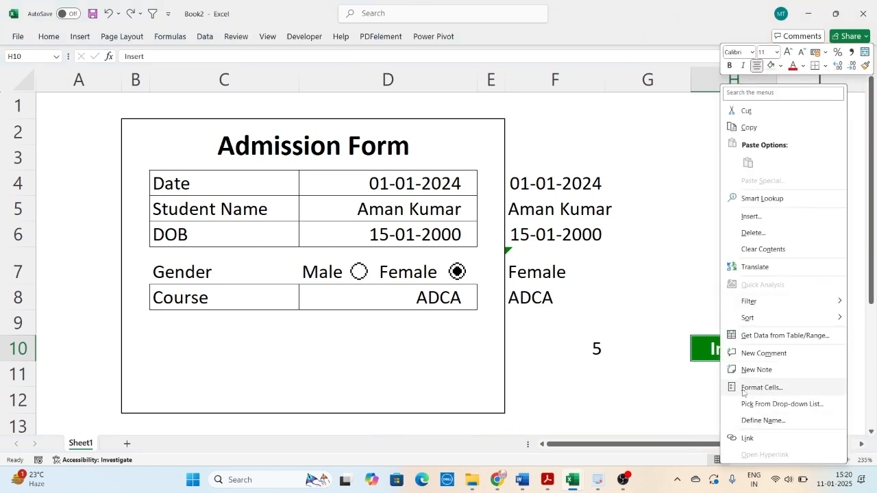
{"action": "mouse_move", "coordinate": [750, 318]}
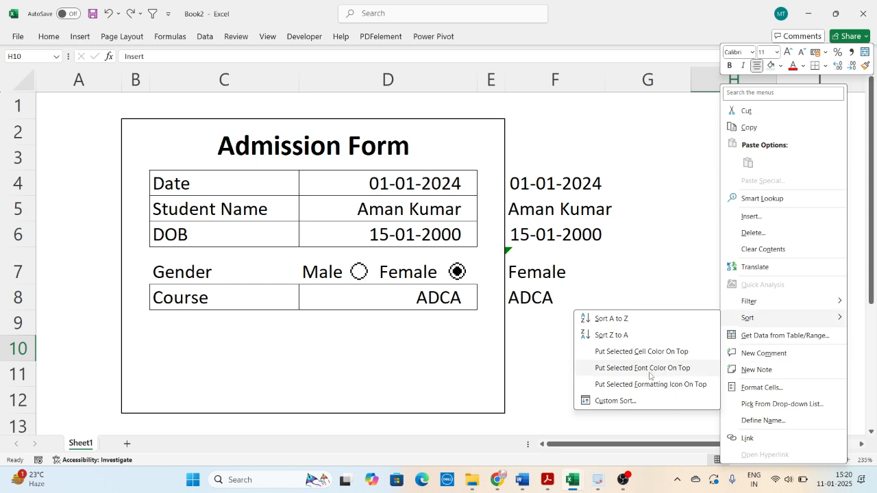
{"action": "left_click", "coordinate": [720, 351]}
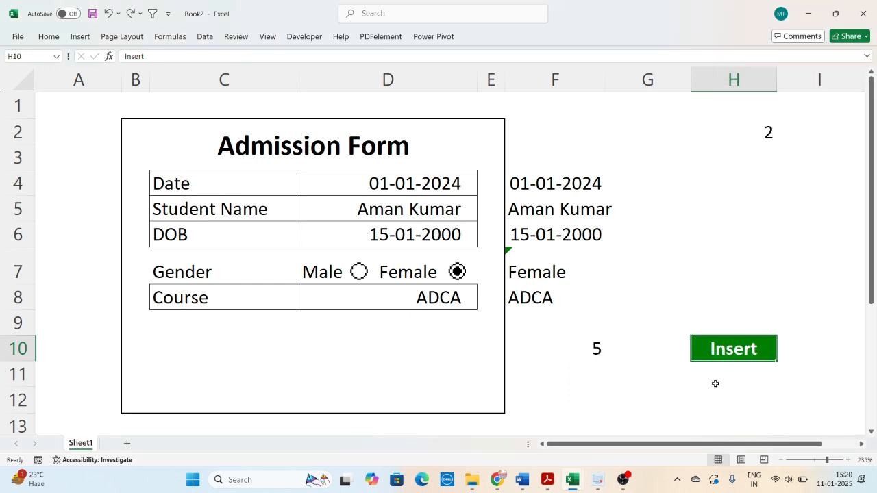
- Paste the Insert cell H10 as a linked picture and place it inside the Admission Form below the Course field
{"action": "key", "text": "ctrl+c"}
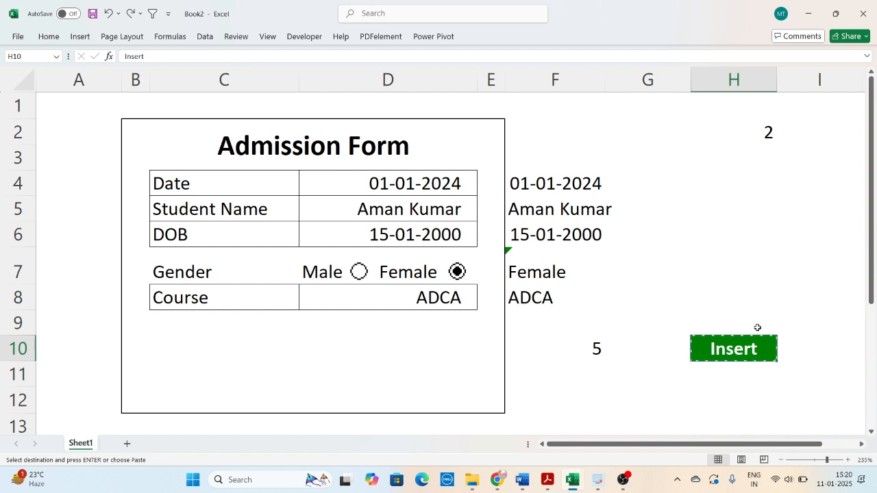
{"action": "right_click", "coordinate": [711, 230]}
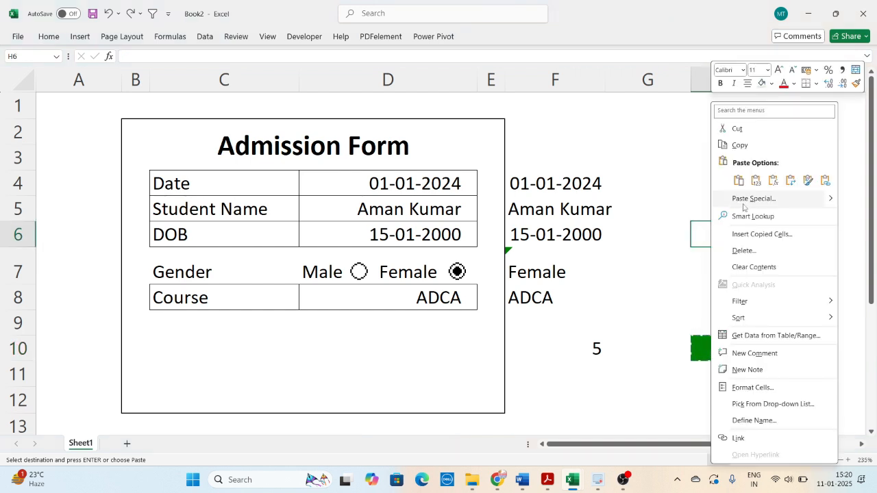
{"action": "mouse_move", "coordinate": [832, 201]}
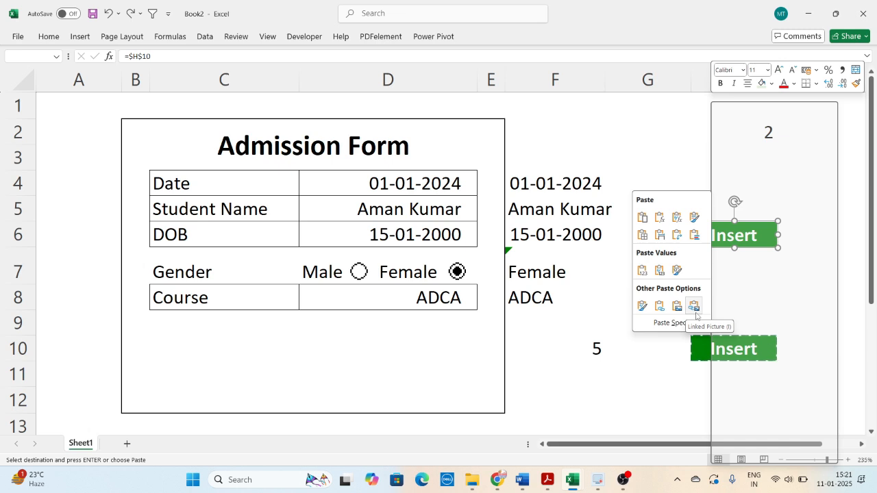
{"action": "left_click", "coordinate": [694, 307]}
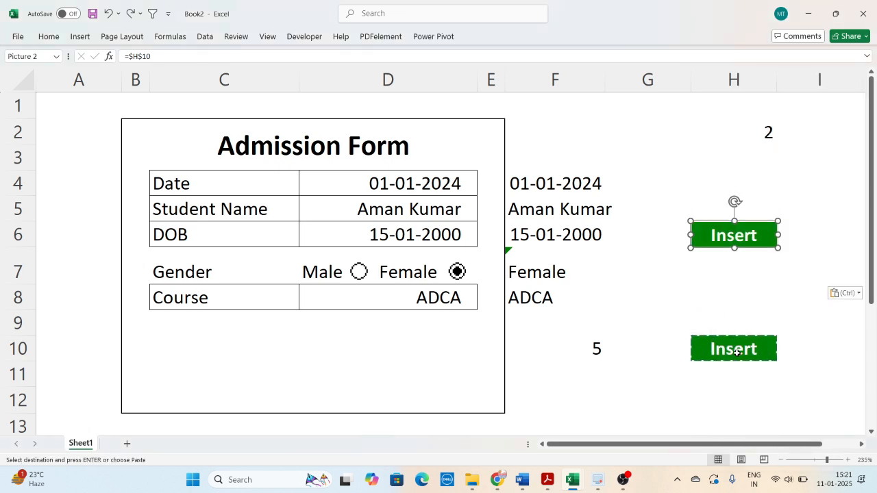
{"action": "left_click_drag", "start_coordinate": [731, 237], "coordinate": [705, 240]}
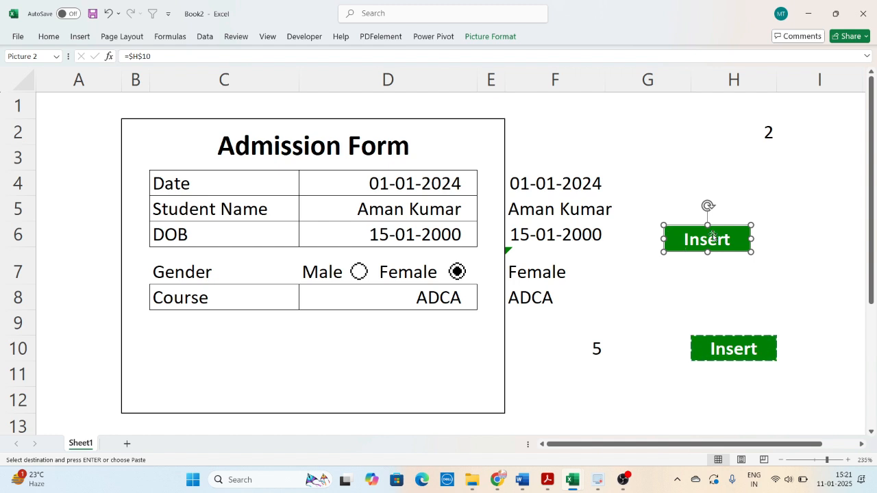
{"action": "left_click_drag", "start_coordinate": [694, 238], "coordinate": [363, 347]}
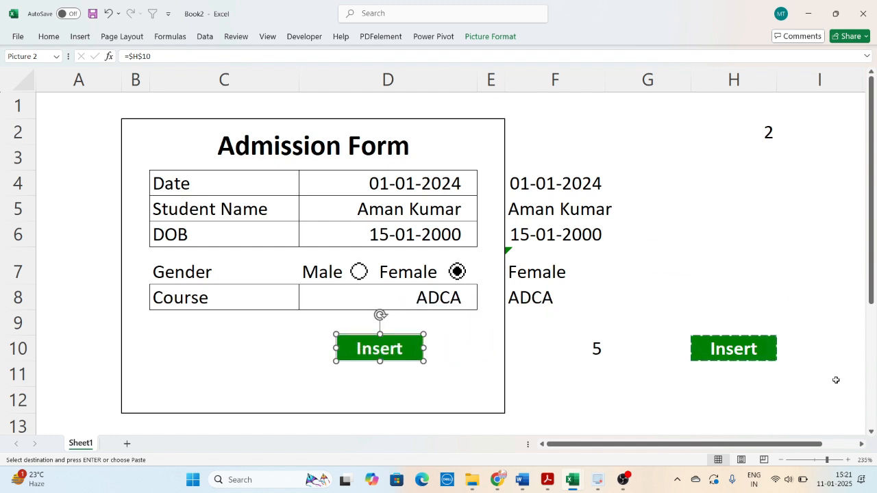
- Move the original Insert cell from H10 down to H42, out of sight of the form
{"action": "left_click", "coordinate": [720, 349]}
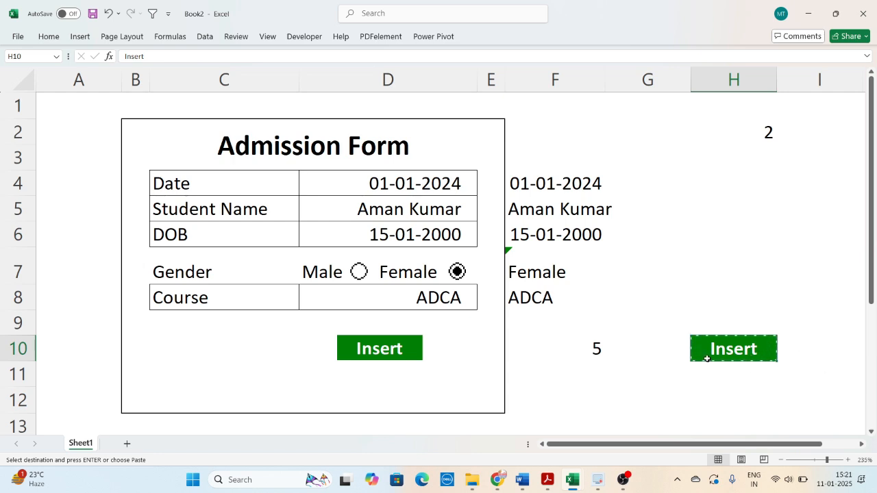
{"action": "scroll", "coordinate": [707, 358], "scroll_direction": "down", "scroll_amount": 9}
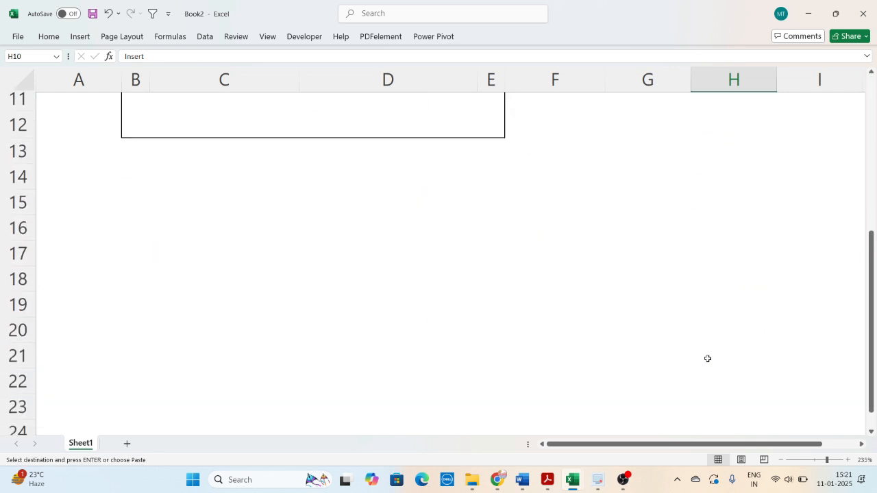
{"action": "scroll", "coordinate": [738, 375], "scroll_direction": "down", "scroll_amount": 1}
{"action": "left_click", "coordinate": [738, 375]}
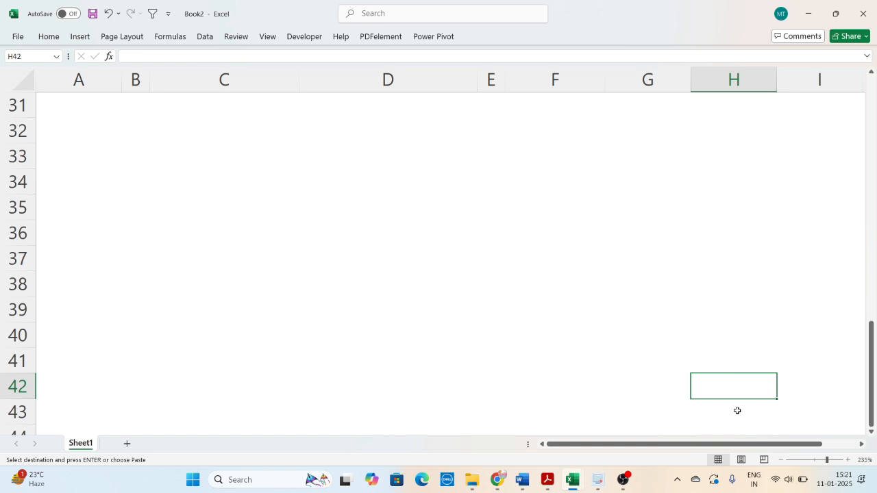
{"action": "key", "text": "Return"}
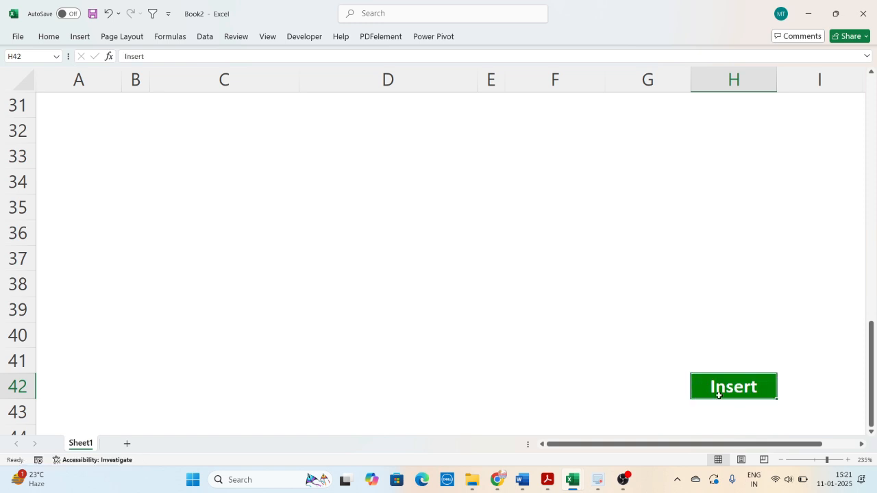
{"action": "scroll", "coordinate": [715, 388], "scroll_direction": "up", "scroll_amount": 10}
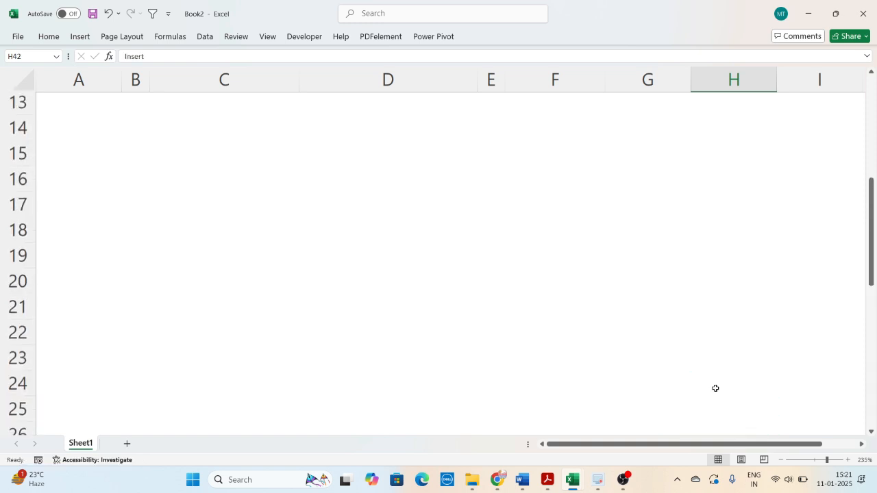
{"action": "left_click", "coordinate": [652, 400]}
- Enlarge the linked Insert picture below the Course row so that it looks like a bigger button
{"action": "left_click", "coordinate": [418, 353]}
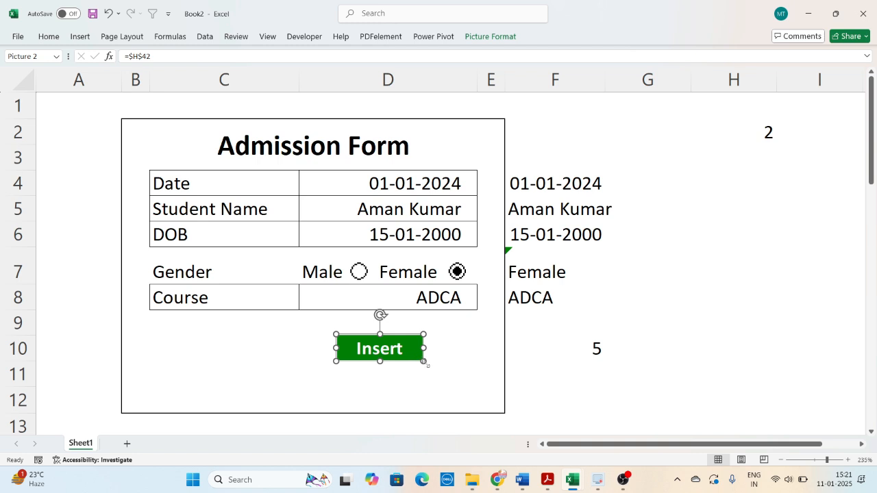
{"action": "mouse_move", "coordinate": [425, 362]}
{"action": "left_mouse_down"}
{"action": "mouse_move", "coordinate": [445, 370]}
{"action": "mouse_move", "coordinate": [407, 362]}
{"action": "left_mouse_up"}
{"action": "left_click", "coordinate": [532, 381]}
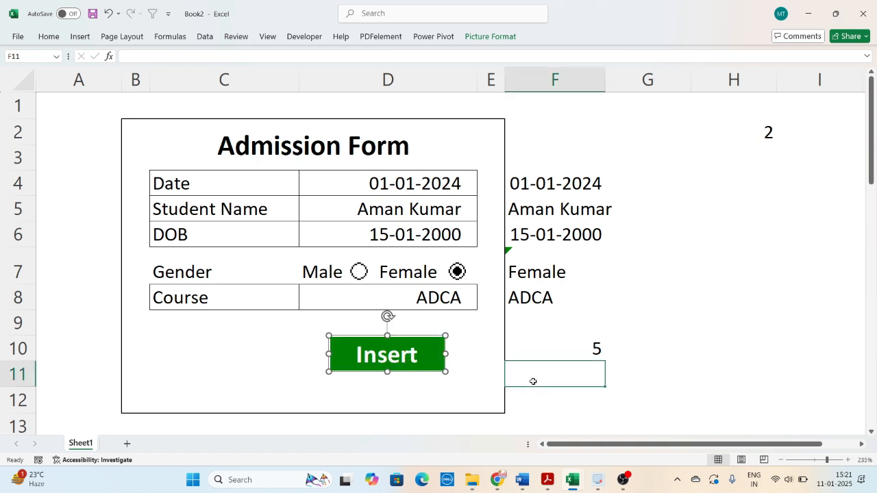
{"action": "left_click", "coordinate": [644, 351]}
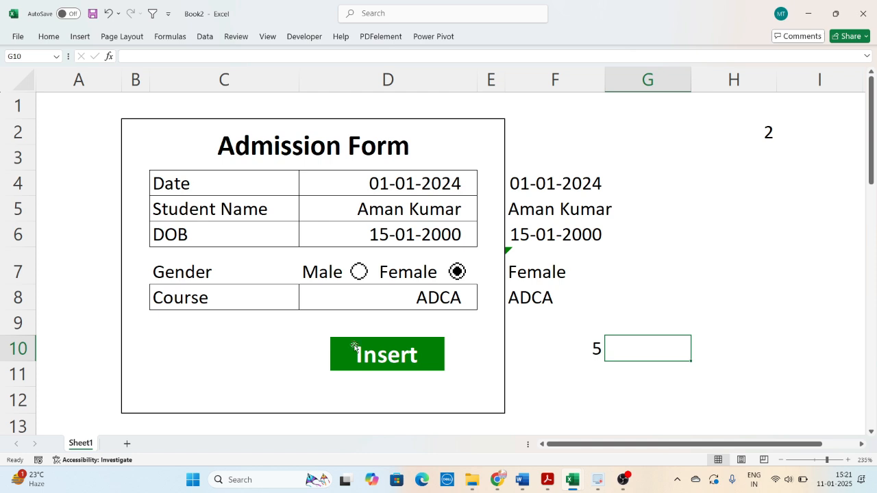
{"action": "left_click", "coordinate": [651, 274]}
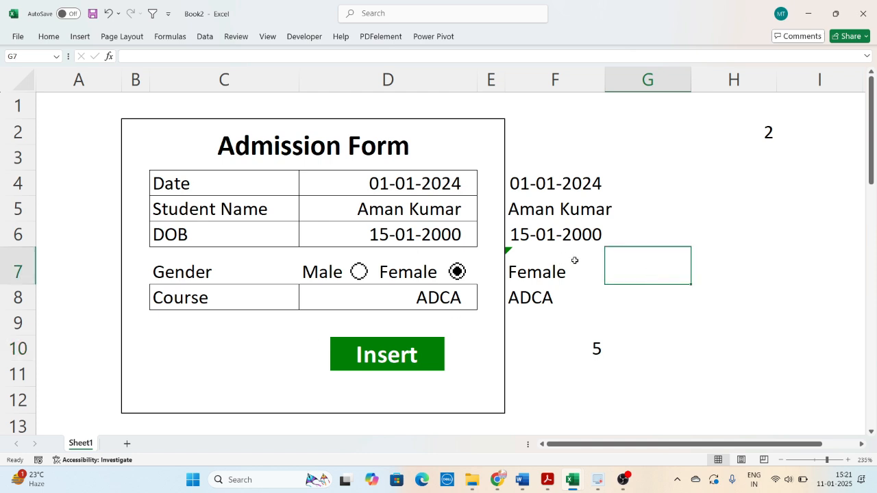
{"action": "left_click", "coordinate": [253, 338]}
- Copy the field labels in C4:C8 and paste them transposed as a header row from A1 of a new sheet
{"action": "left_click_drag", "start_coordinate": [205, 185], "coordinate": [204, 302]}
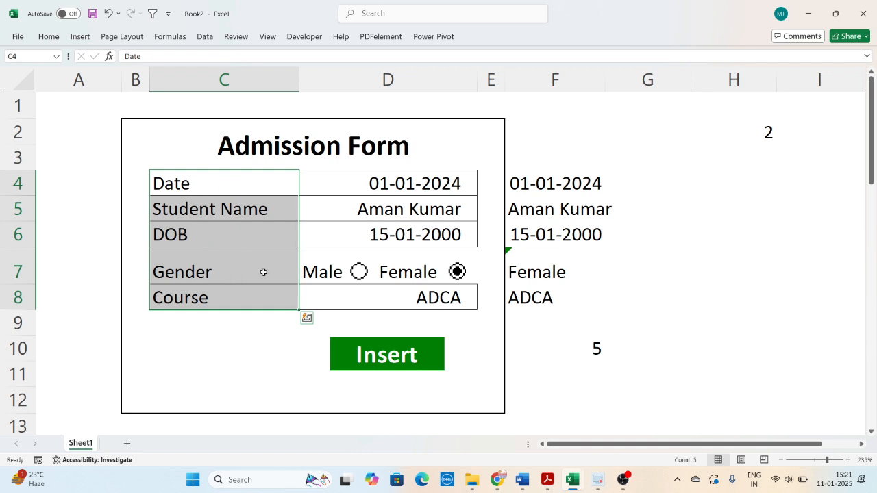
{"action": "key", "text": "ctrl+c"}
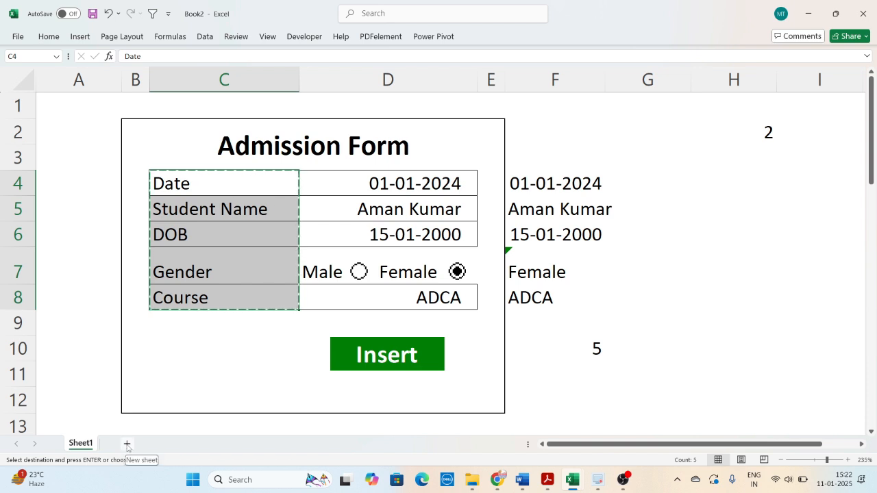
{"action": "left_click", "coordinate": [127, 444]}
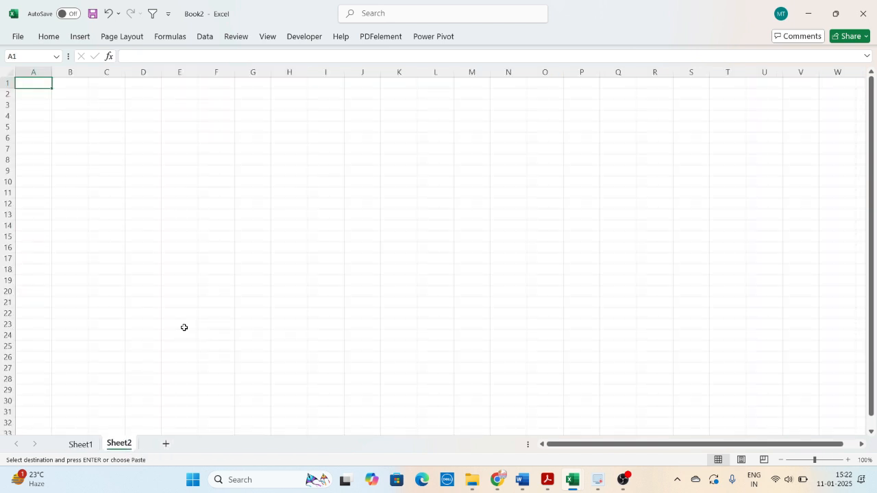
{"action": "key", "text": "ctrl+alt+v"}
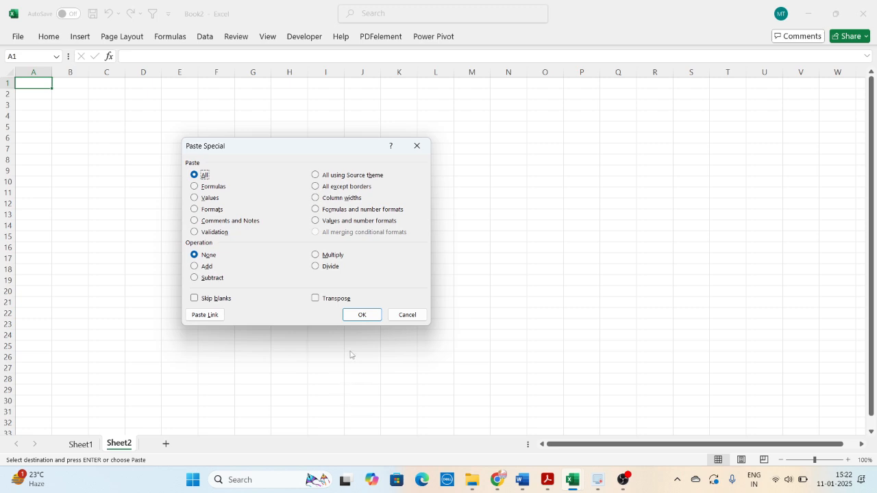
{"action": "left_click", "coordinate": [328, 301]}
{"action": "left_click", "coordinate": [360, 315]}
- Widen the Student Name and DOB columns on Sheet2 and make the header row A1:E1 bold and centred
{"action": "scroll", "coordinate": [276, 236], "scroll_direction": "up", "scroll_amount": 9}
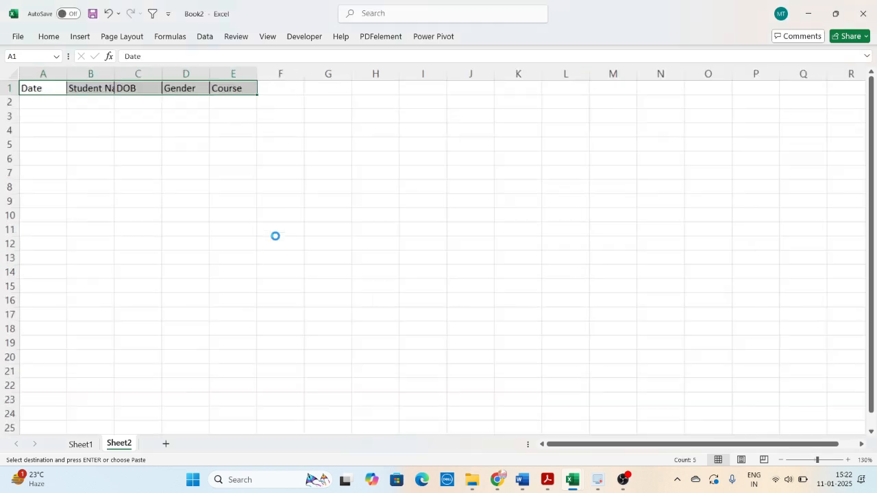
{"action": "left_click", "coordinate": [248, 228]}
{"action": "left_click", "coordinate": [183, 130]}
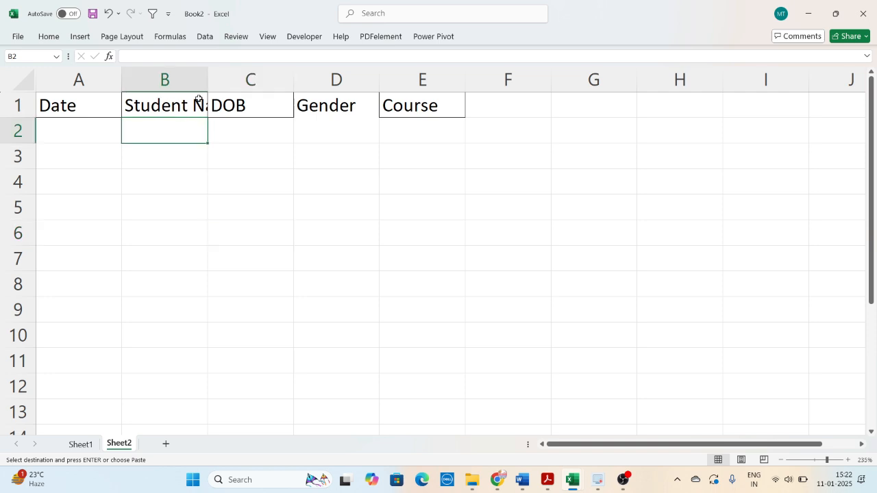
{"action": "double_click", "coordinate": [208, 77]}
{"action": "left_click", "coordinate": [261, 150]}
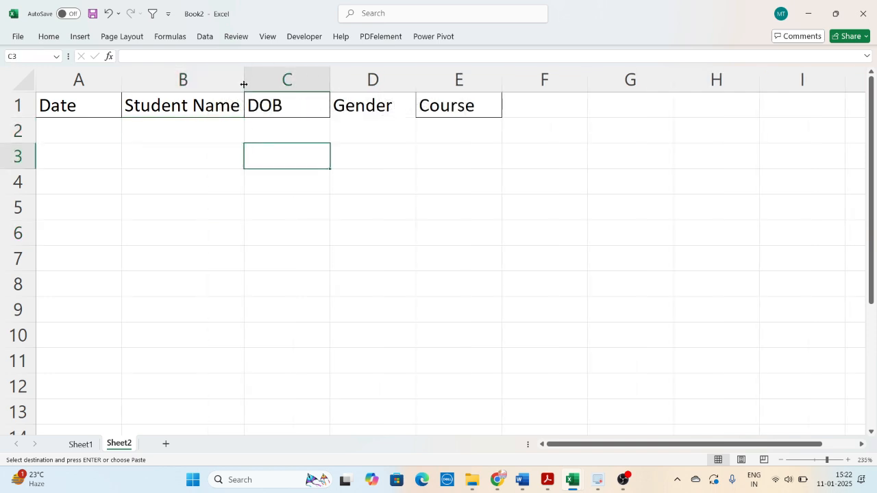
{"action": "left_click_drag", "start_coordinate": [245, 80], "coordinate": [250, 79]}
{"action": "left_click_drag", "start_coordinate": [337, 78], "coordinate": [346, 76]}
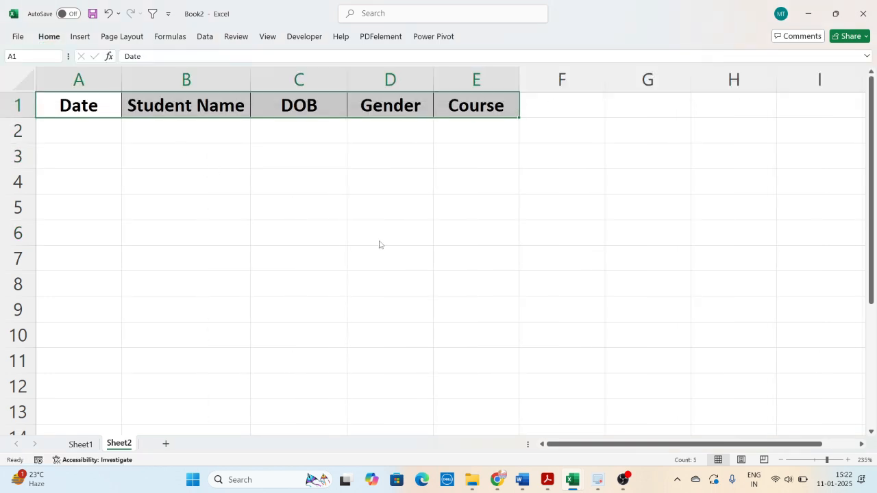
{"action": "left_click", "coordinate": [380, 242]}
{"action": "left_click", "coordinate": [280, 302]}
{"action": "left_click", "coordinate": [148, 183]}
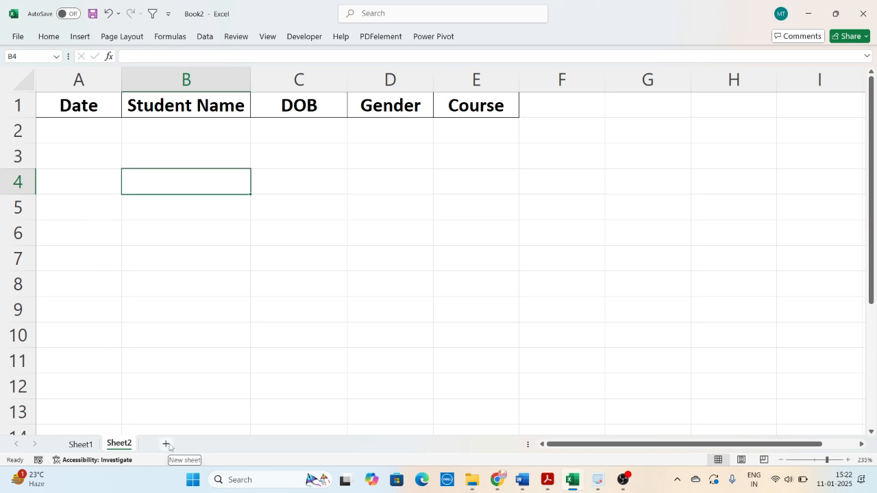
- Add a third sheet to the workbook after Sheet2 and return to the form on Sheet1
{"action": "left_click", "coordinate": [80, 444]}
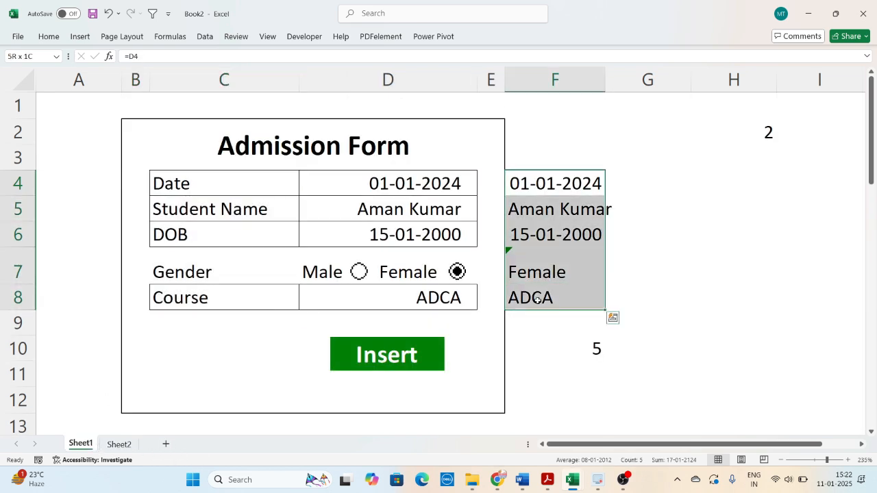
{"action": "left_click", "coordinate": [116, 446]}
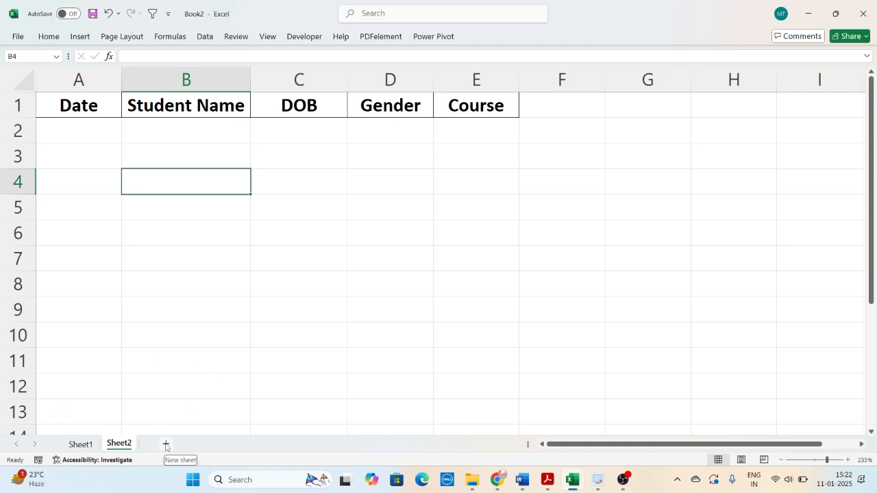
{"action": "left_click", "coordinate": [166, 446]}
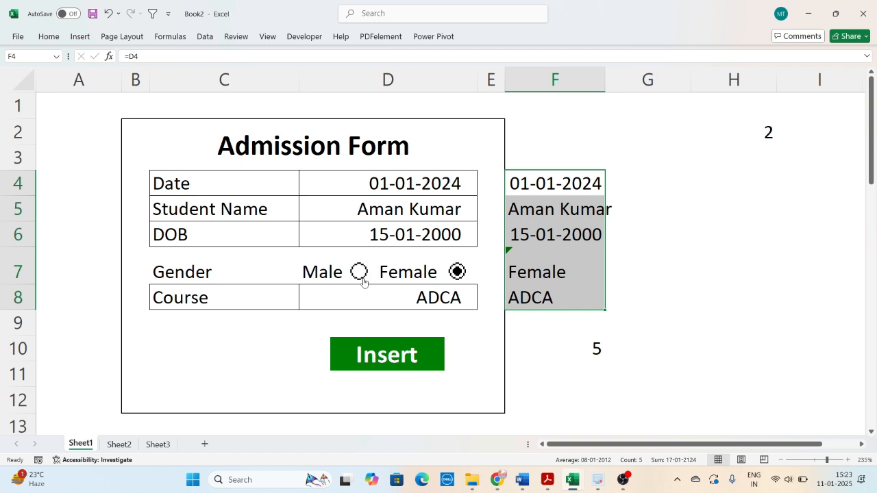
- Start recording a macro named Macro1, stored in this workbook
{"action": "left_click", "coordinate": [312, 38]}
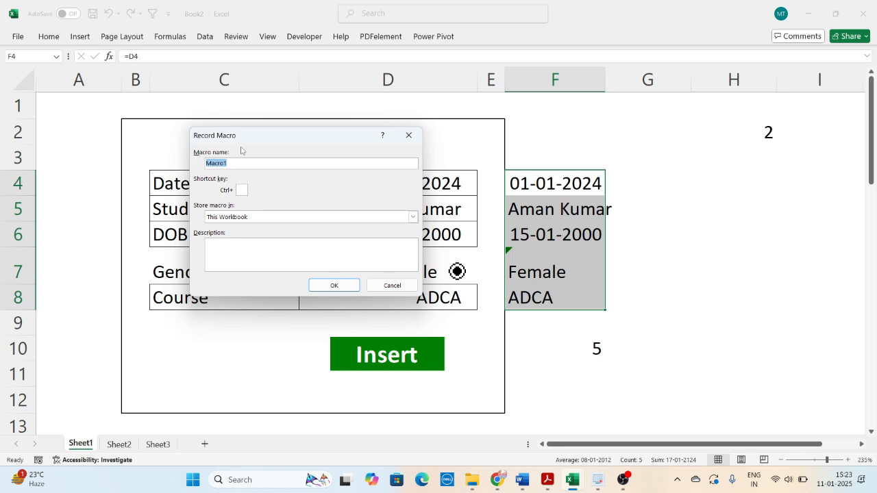
{"action": "left_click_drag", "start_coordinate": [241, 140], "coordinate": [309, 130]}
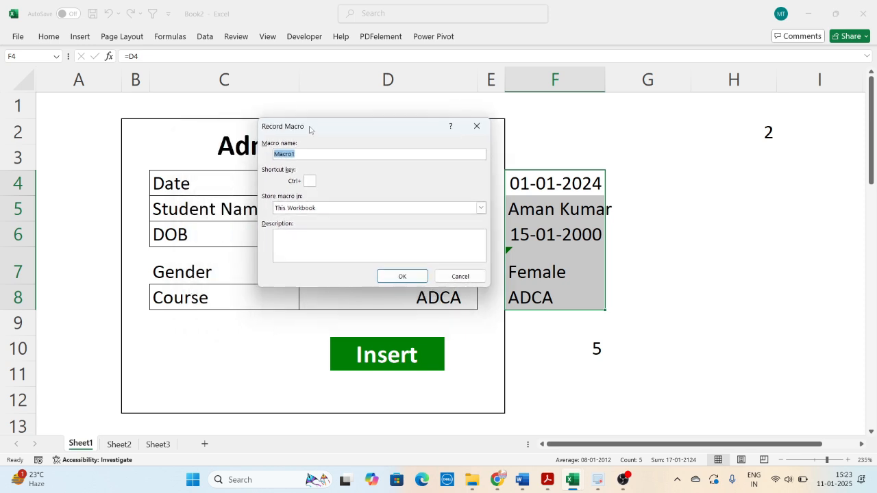
{"action": "left_click", "coordinate": [401, 275]}
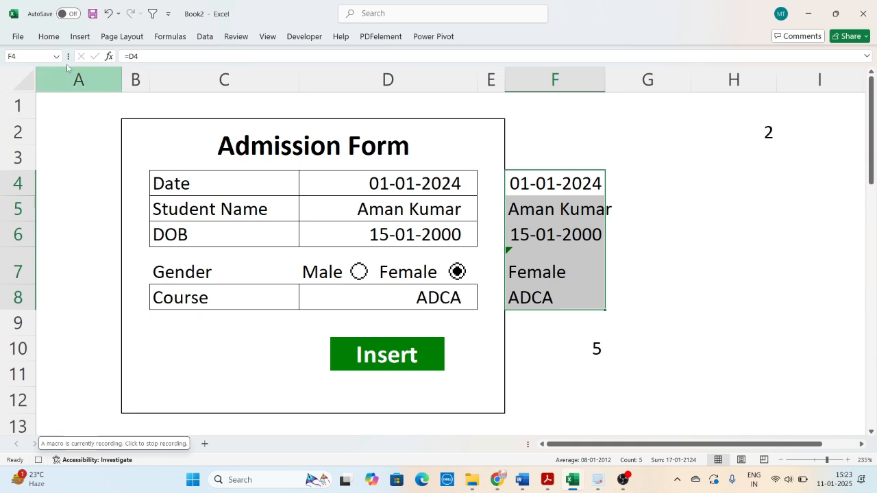
{"action": "left_click", "coordinate": [304, 36]}
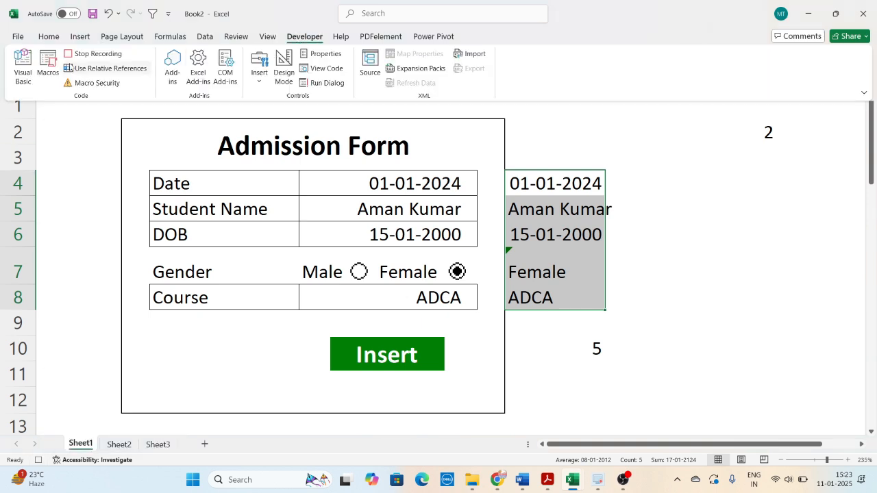
{"action": "left_click", "coordinate": [86, 54]}
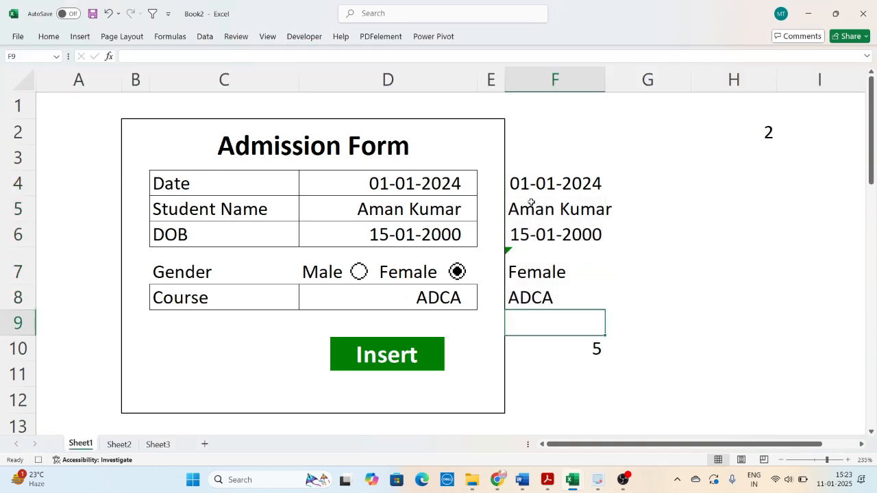
- Copy the linked form entries in F4:F8 and set up a values-only Paste Special at A16 of Sheet3
{"action": "left_click_drag", "start_coordinate": [538, 184], "coordinate": [538, 288]}
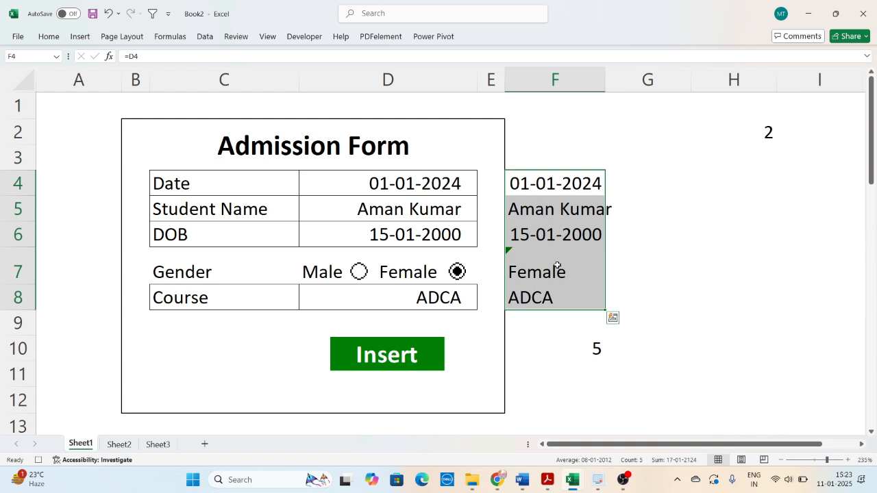
{"action": "key", "text": "ctrl+c"}
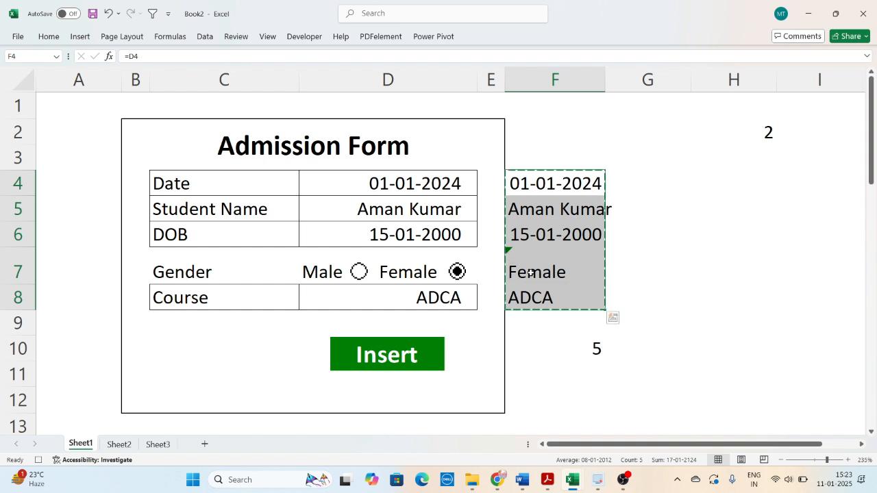
{"action": "left_click", "coordinate": [159, 447]}
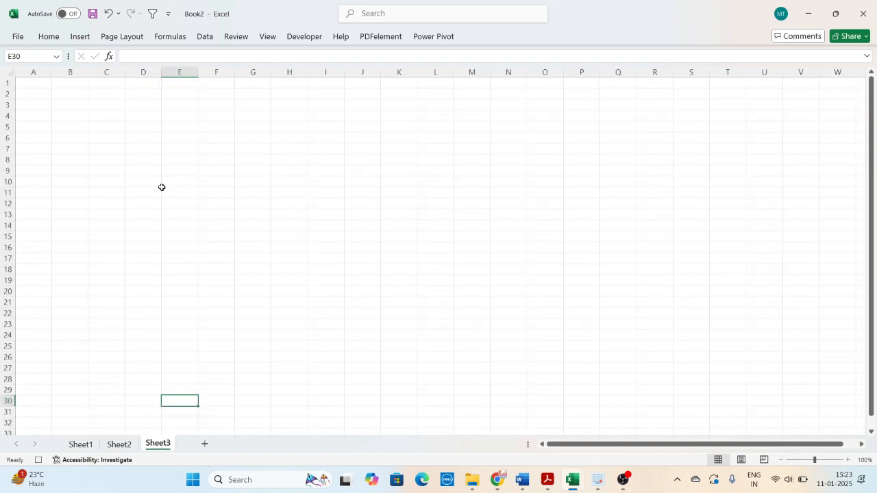
{"action": "scroll", "coordinate": [161, 187], "scroll_direction": "up", "scroll_amount": 7}
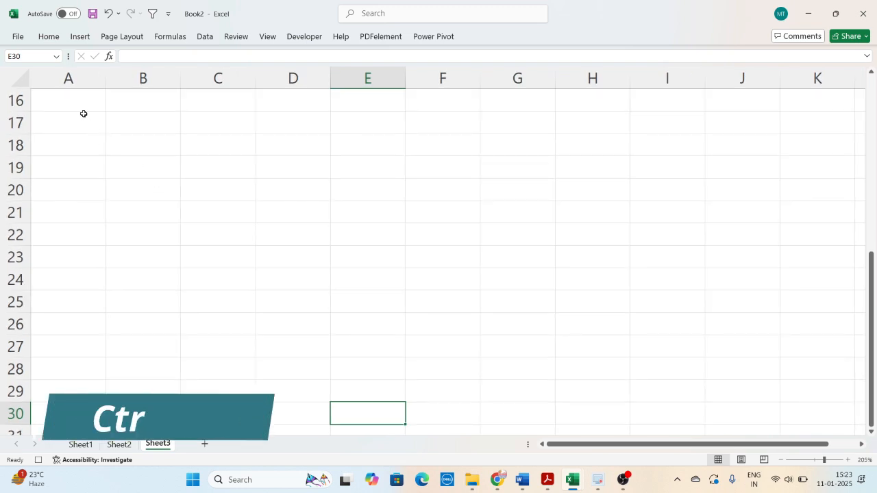
{"action": "left_click", "coordinate": [81, 108]}
{"action": "key", "text": "ctrl+alt+v"}
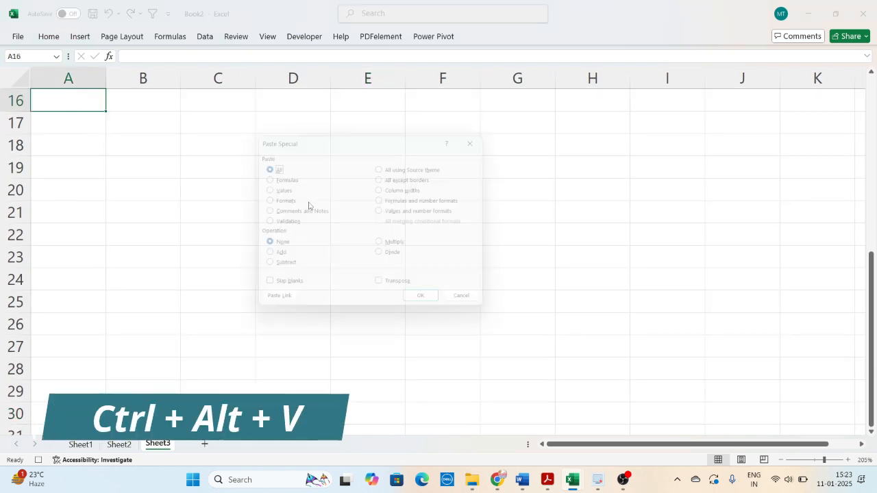
{"action": "left_click", "coordinate": [273, 192]}
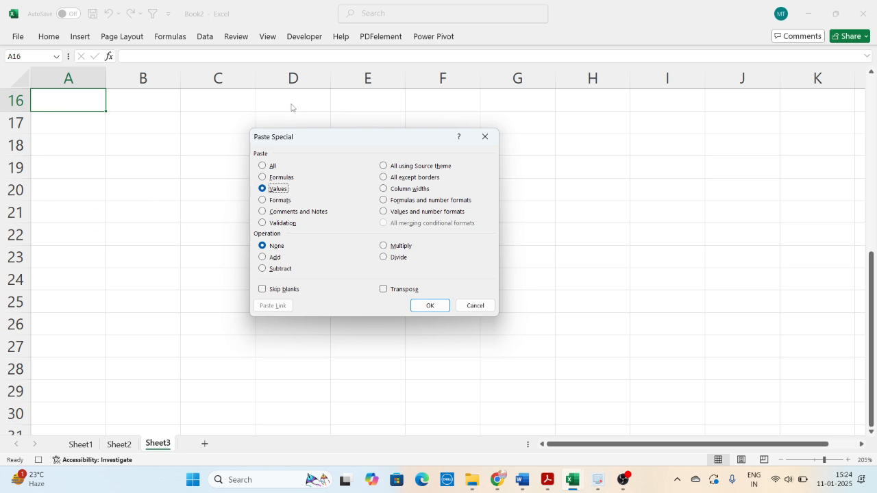
- Paste the copied form values transposed at A16 of Sheet3 and auto-fit column B to its contents
{"action": "left_click", "coordinate": [398, 290]}
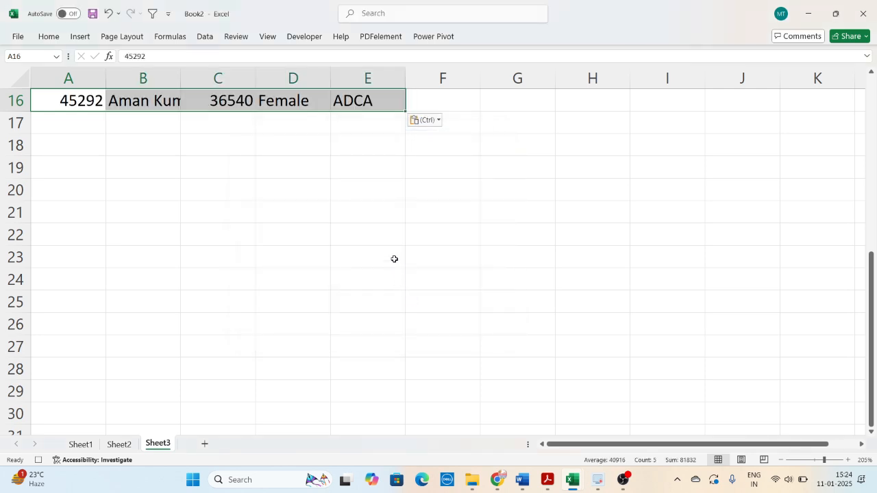
{"action": "scroll", "coordinate": [373, 240], "scroll_direction": "up", "scroll_amount": 2}
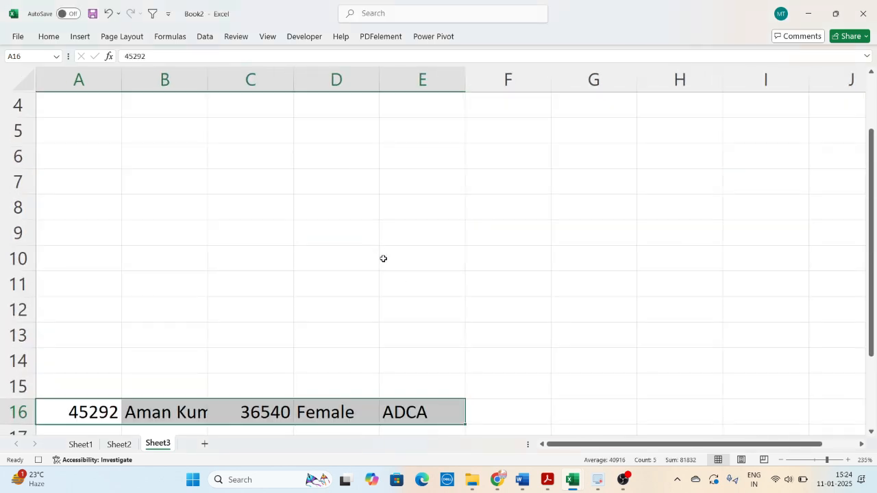
{"action": "scroll", "coordinate": [384, 259], "scroll_direction": "down", "scroll_amount": 1}
{"action": "scroll", "coordinate": [394, 364], "scroll_direction": "down", "scroll_amount": 4}
{"action": "left_click", "coordinate": [164, 128]}
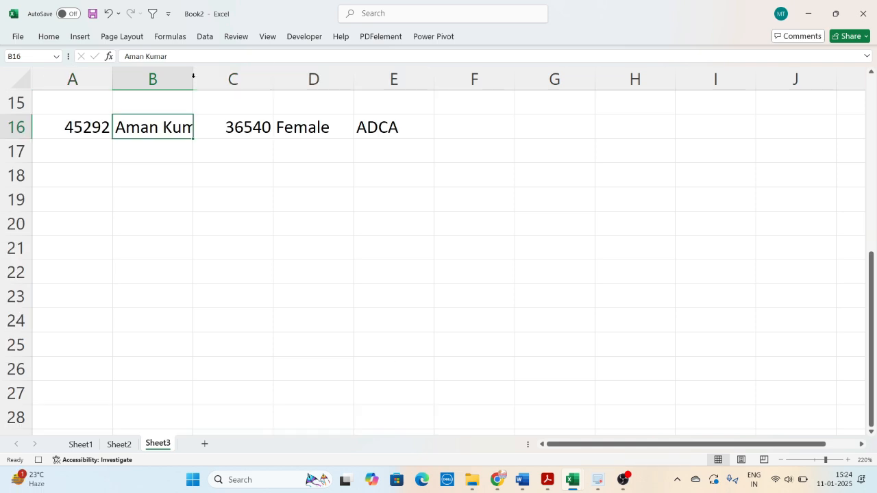
{"action": "double_click", "coordinate": [193, 77]}
{"action": "left_click", "coordinate": [200, 157]}
- Format cells A16 and C16 on Sheet3 as Short Date
{"action": "left_click", "coordinate": [60, 127]}
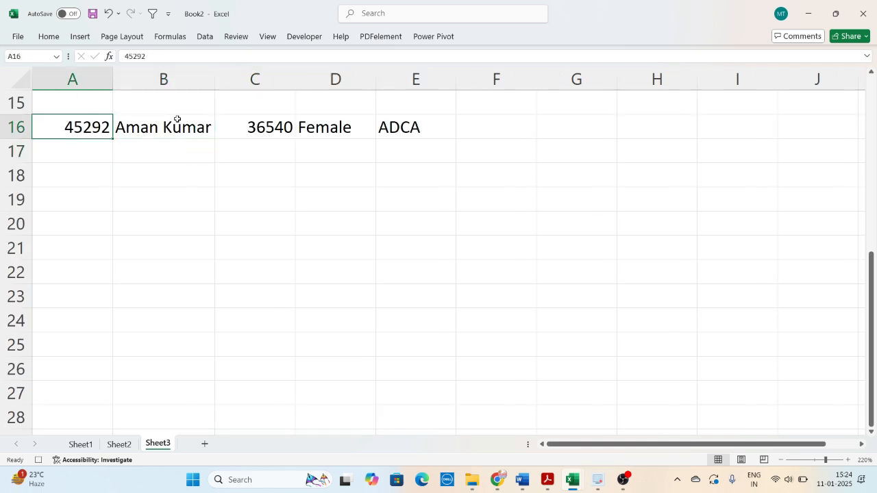
{"action": "left_click", "coordinate": [303, 126]}
{"action": "left_click", "coordinate": [81, 127]}
{"action": "left_click", "coordinate": [258, 136]}
{"action": "left_click", "coordinate": [82, 128]}
{"action": "left_click", "coordinate": [246, 131], "text": "ctrl"}
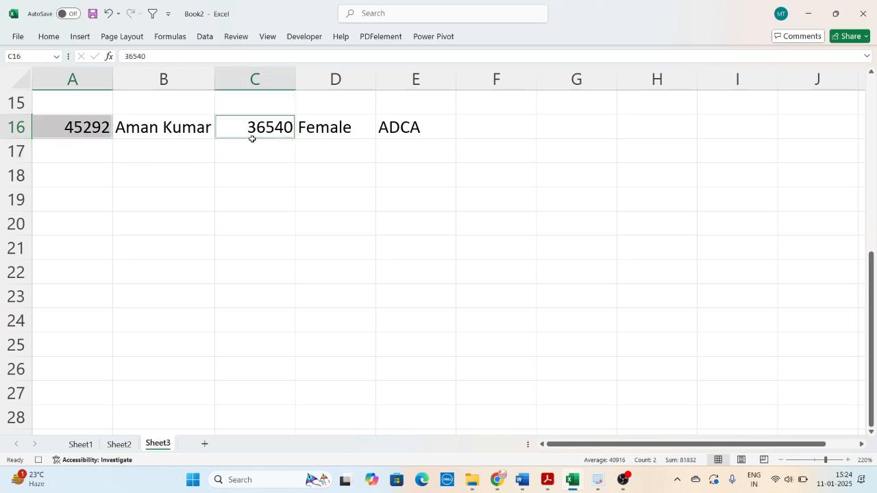
{"action": "left_click", "coordinate": [61, 39]}
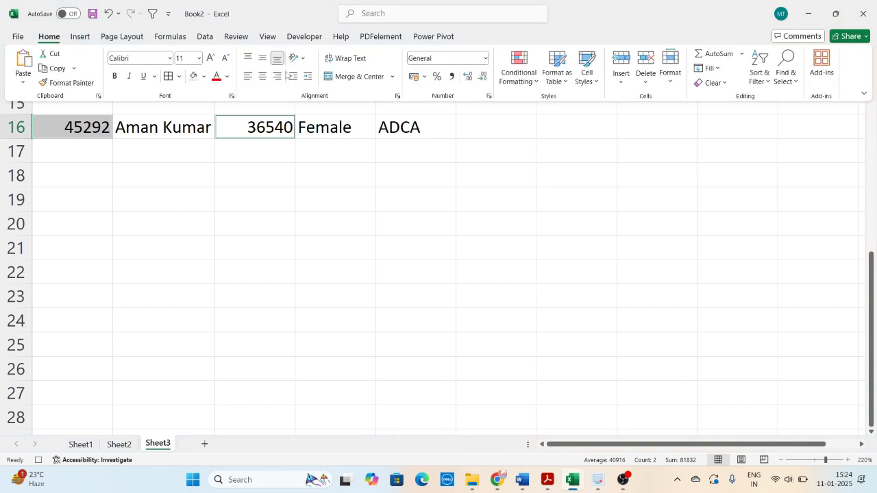
{"action": "left_click", "coordinate": [485, 58]}
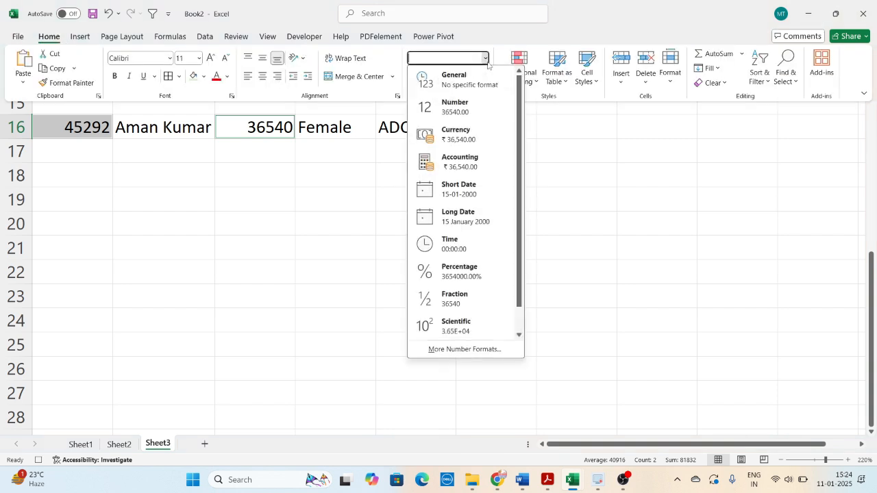
{"action": "left_click", "coordinate": [459, 189]}
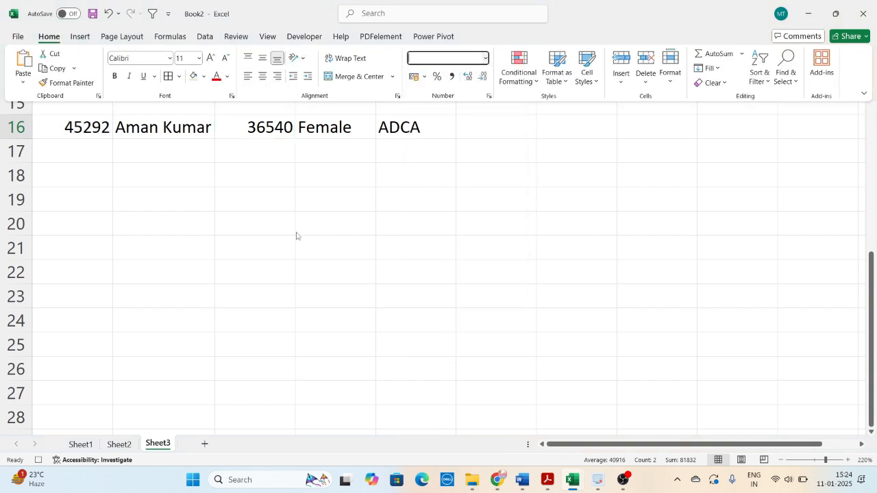
{"action": "left_click", "coordinate": [352, 179]}
- Centre the contents of A16:E16 on Sheet3 and apply cell borders to the range
{"action": "left_click_drag", "start_coordinate": [101, 130], "coordinate": [431, 124]}
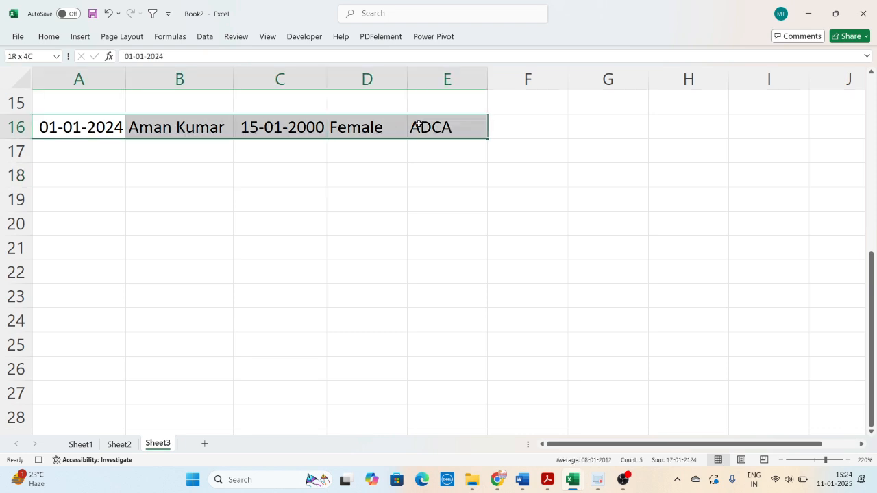
{"action": "left_click", "coordinate": [48, 36]}
{"action": "left_click", "coordinate": [262, 76]}
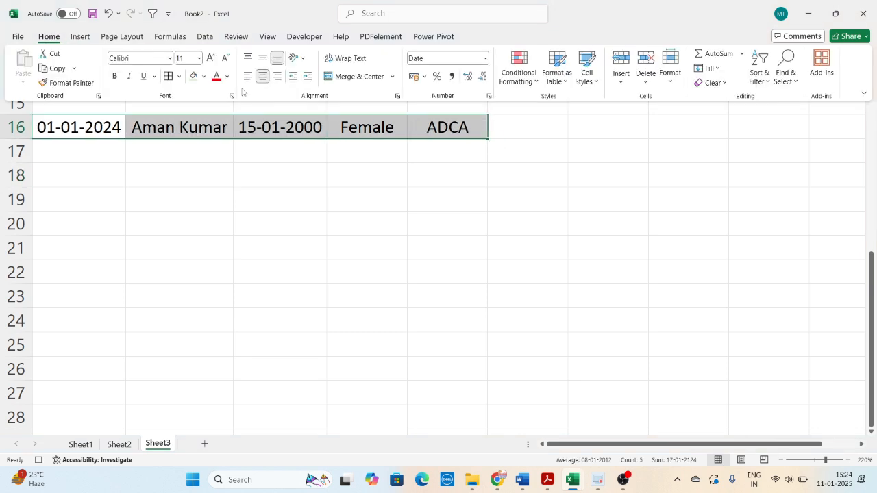
{"action": "left_click", "coordinate": [168, 76]}
- Copy the formatted record A16:E16 from Sheet3 and paste it at A2 on Sheet2
{"action": "key", "text": "ctrl+c"}
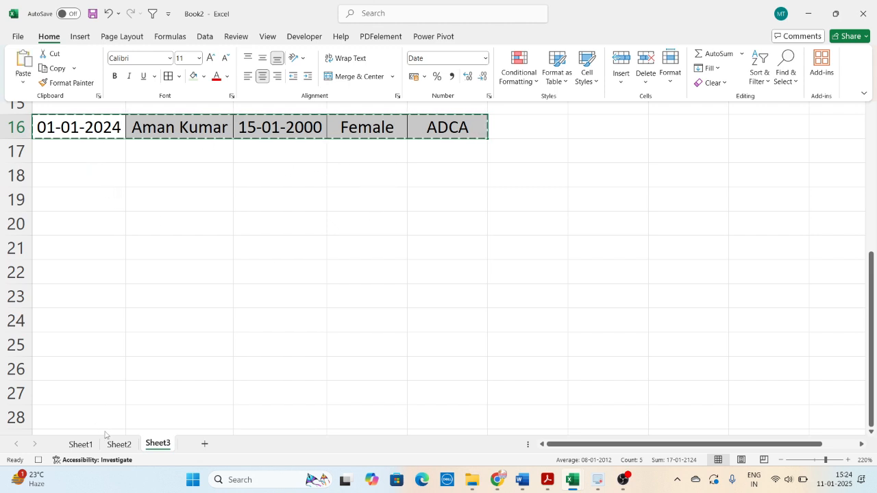
{"action": "key", "text": "ctrl+F1"}
{"action": "key", "text": "ctrl+Page_Up"}
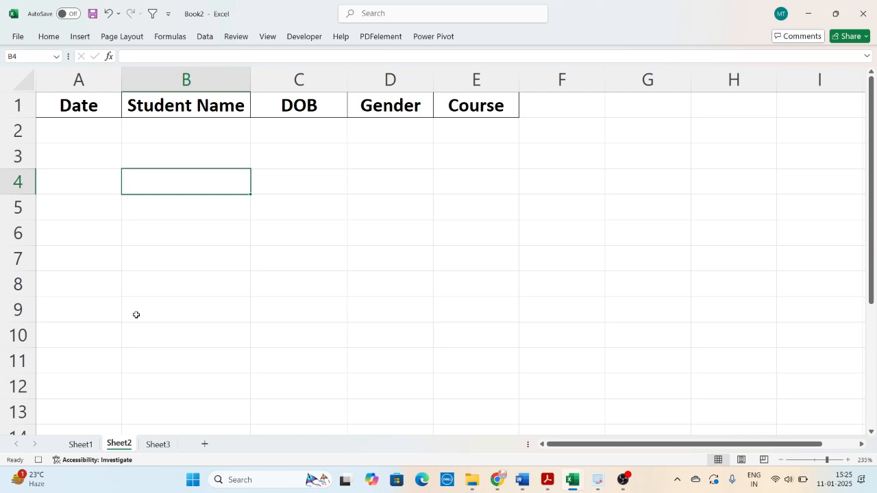
{"action": "left_click", "coordinate": [76, 131]}
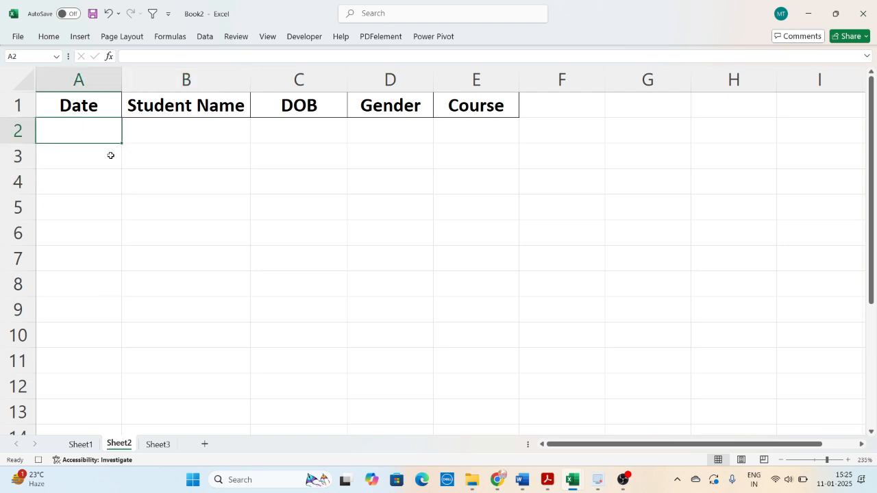
{"action": "key", "text": "ctrl+v"}
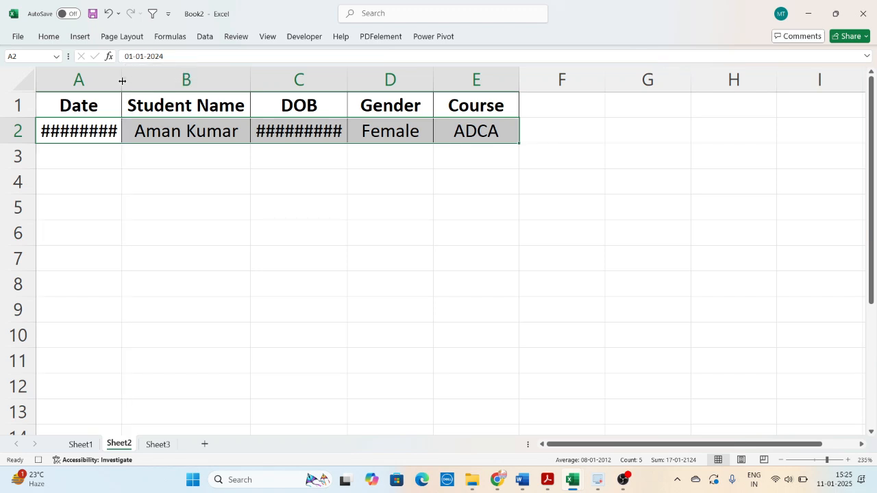
- Auto-fit the Date and DOB columns on Sheet2 so the pasted dates fit
{"action": "double_click", "coordinate": [122, 81]}
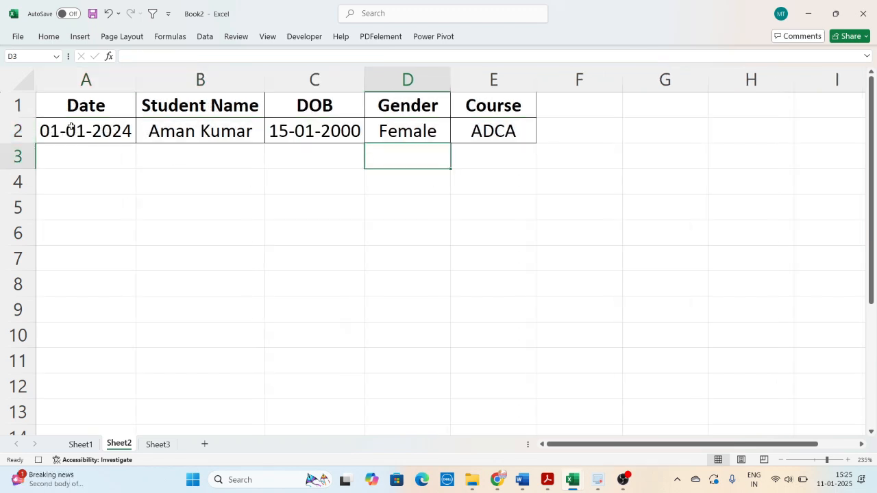
{"action": "left_click_drag", "start_coordinate": [71, 128], "coordinate": [494, 131]}
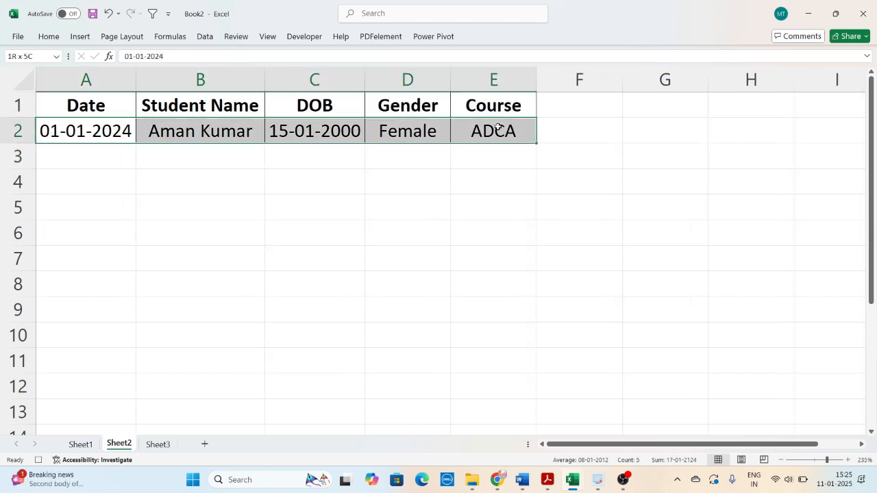
{"action": "left_click", "coordinate": [261, 172]}
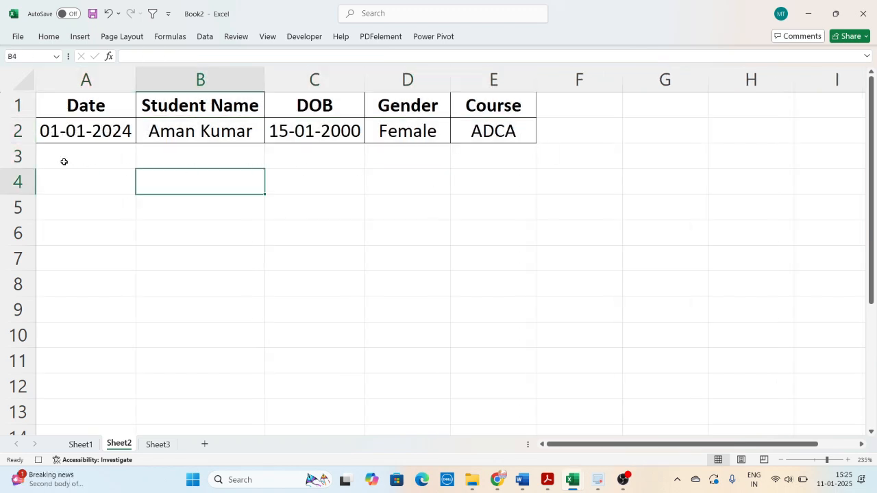
- Insert a blank row above the record in row 2 of Sheet2 and select A2
{"action": "left_click", "coordinate": [24, 131]}
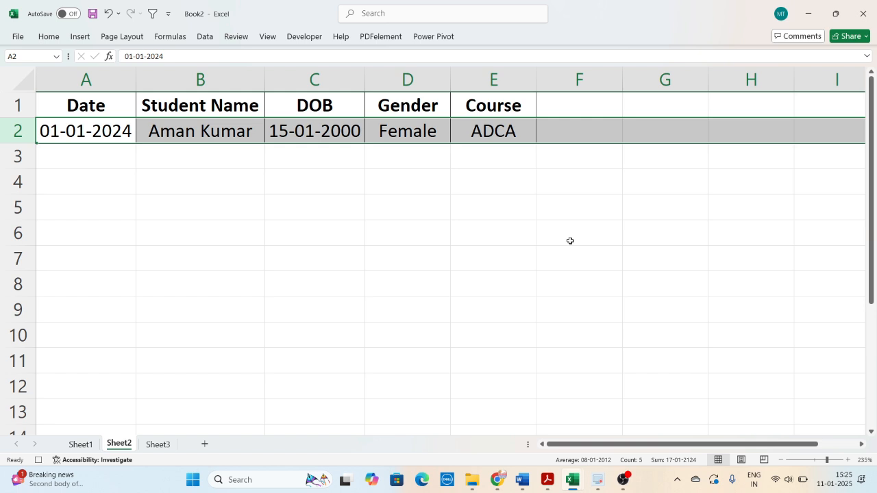
{"action": "key", "text": "ctrl+shift+plus"}
{"action": "left_click", "coordinate": [330, 284]}
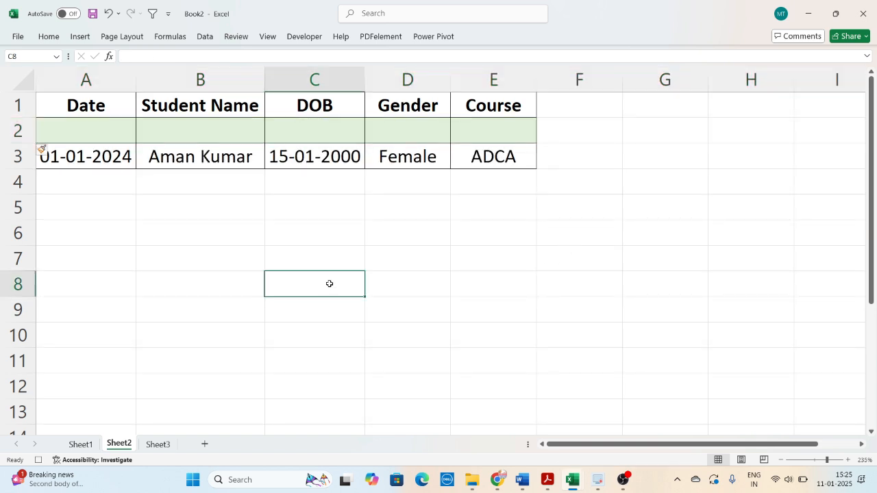
{"action": "left_click", "coordinate": [85, 141]}
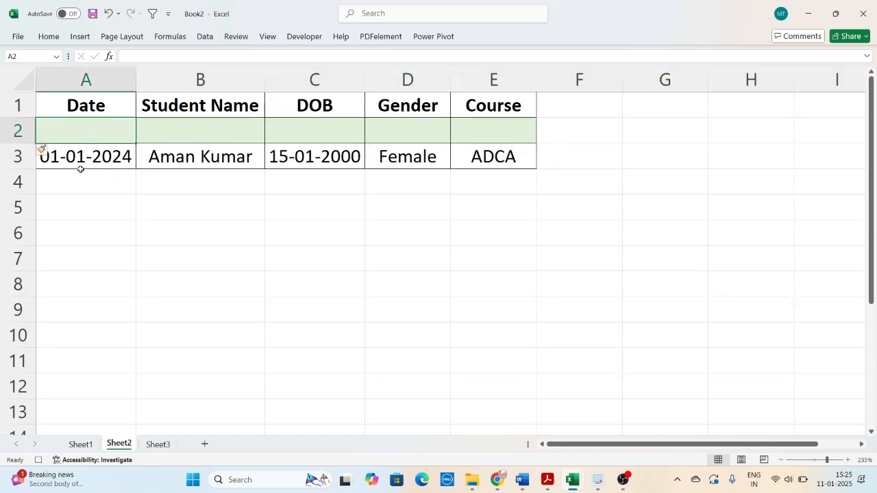
- Clear the Date, Student Name, DOB and Course entries in D4:D6 and D8 of the form on Sheet1
{"action": "left_click", "coordinate": [81, 444]}
{"action": "left_click", "coordinate": [394, 191]}
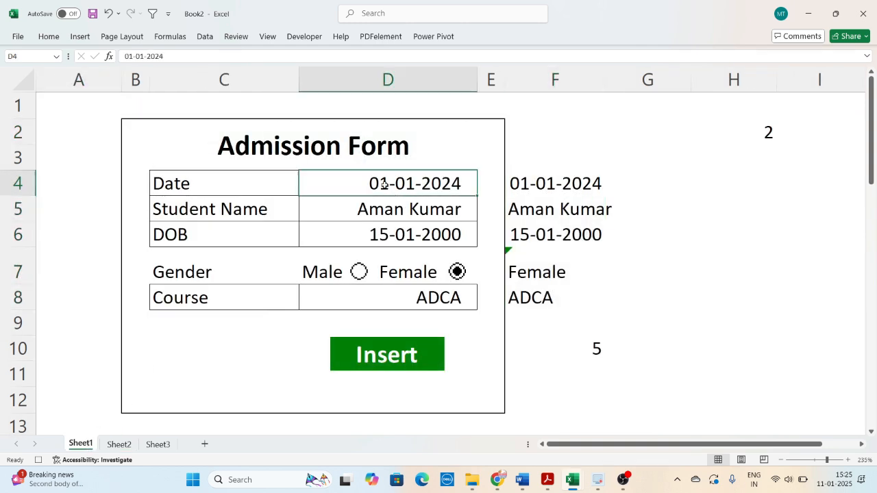
{"action": "left_click_drag", "start_coordinate": [384, 185], "coordinate": [384, 233]}
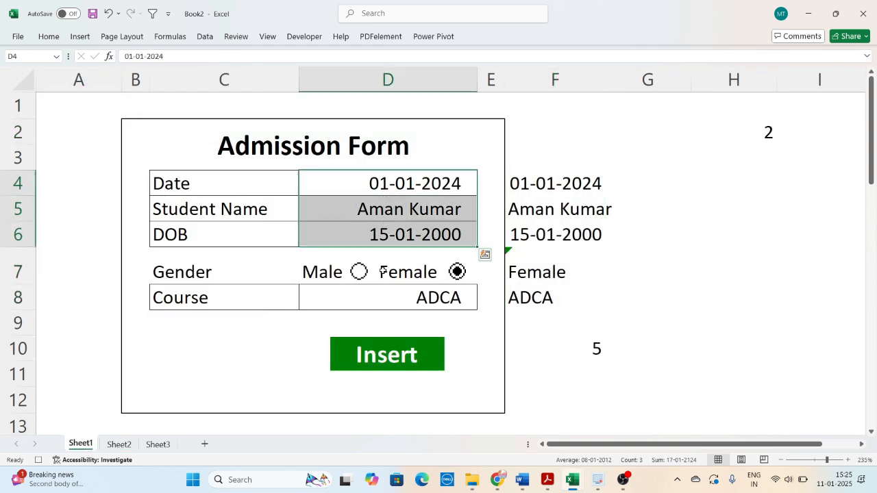
{"action": "left_click", "coordinate": [407, 299], "text": "ctrl"}
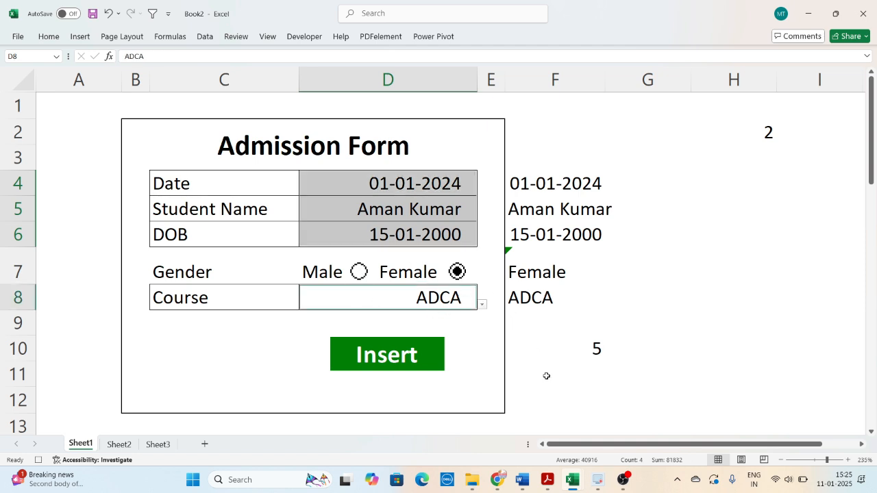
{"action": "key", "text": "Delete"}
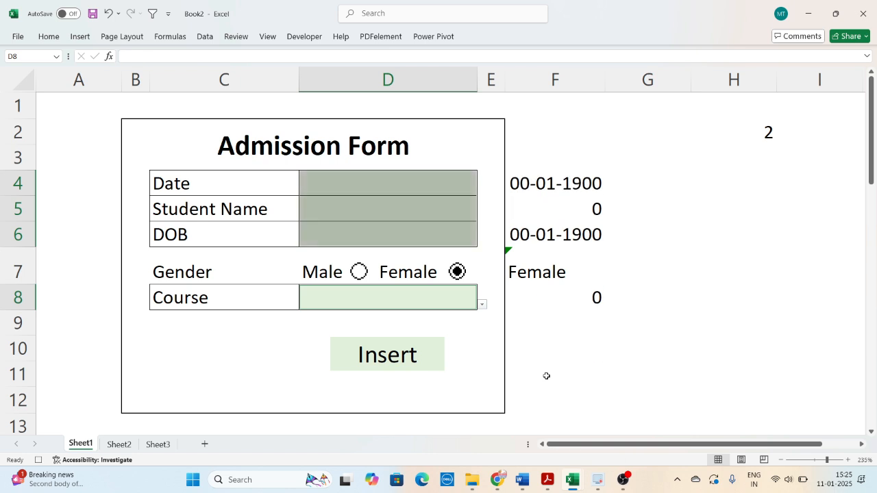
- Select the form's Date field D4 and stop recording the macro
{"action": "left_click", "coordinate": [388, 189]}
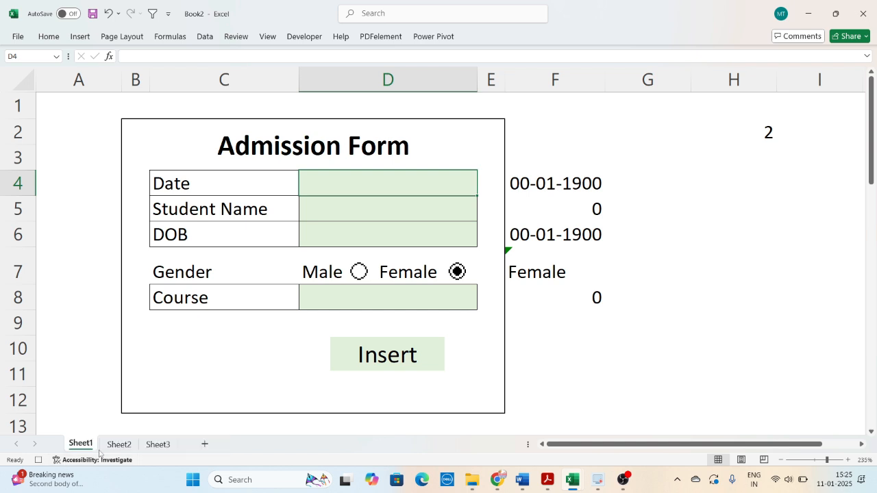
{"action": "left_click", "coordinate": [293, 41]}
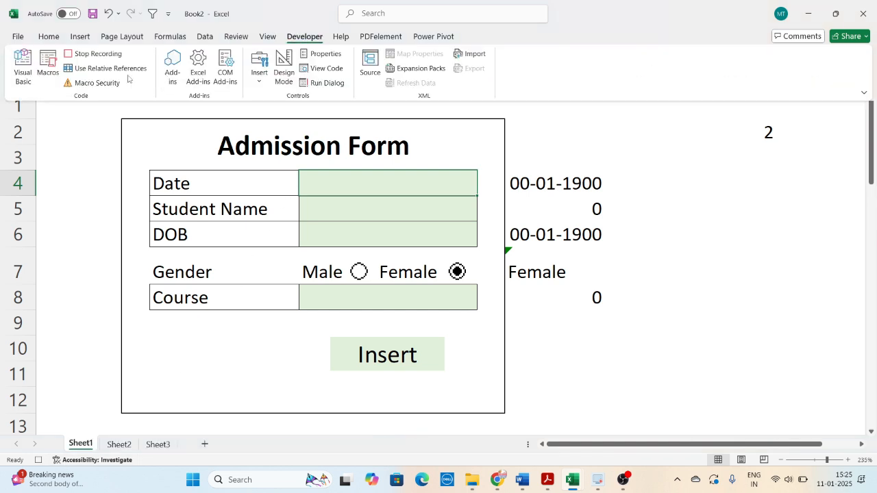
{"action": "left_click", "coordinate": [570, 341]}
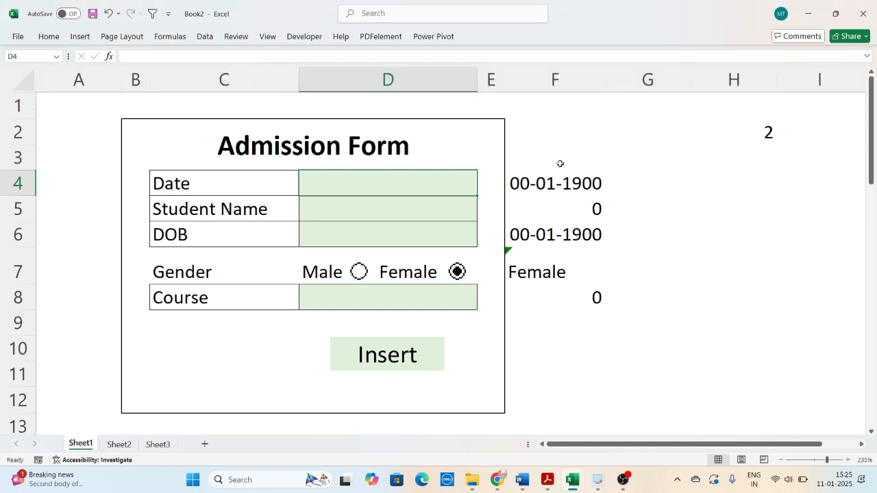
- Hide the helper values beside the form in columns F to I with the custom number format ;;;
{"action": "left_click_drag", "start_coordinate": [540, 130], "coordinate": [818, 361]}
{"action": "left_click_drag", "start_coordinate": [540, 112], "coordinate": [802, 407]}
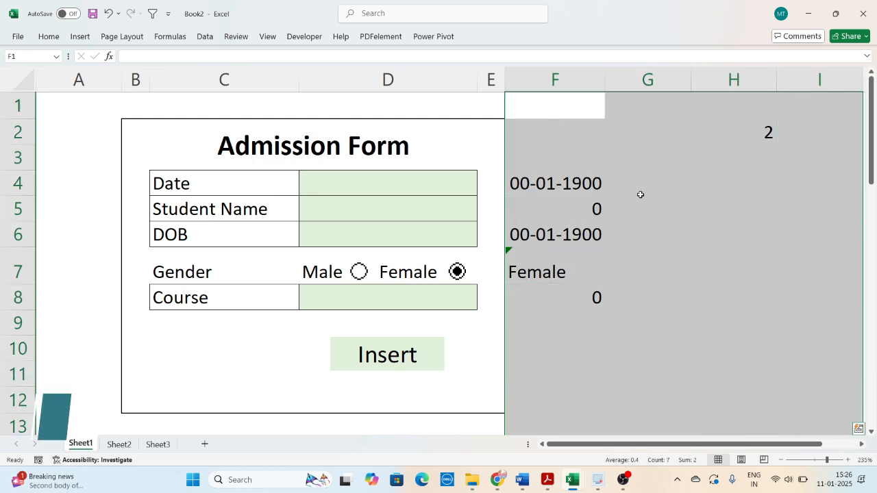
{"action": "key", "text": "ctrl+1"}
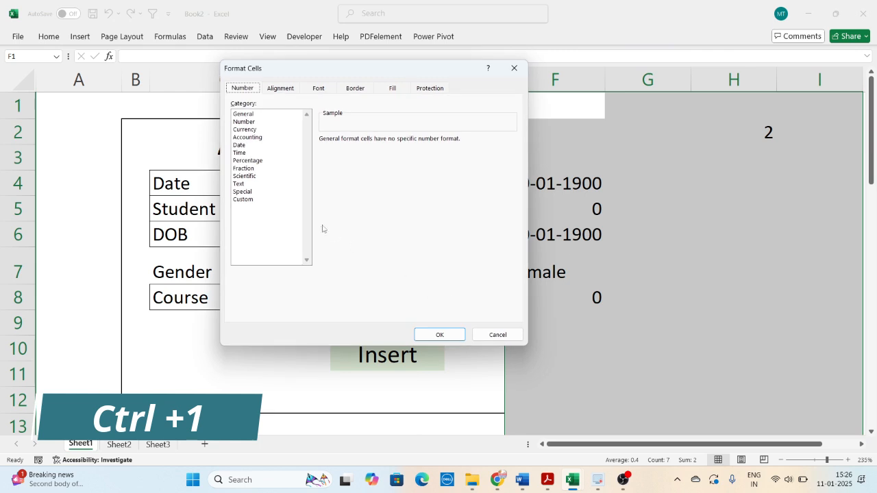
{"action": "left_click", "coordinate": [251, 200]}
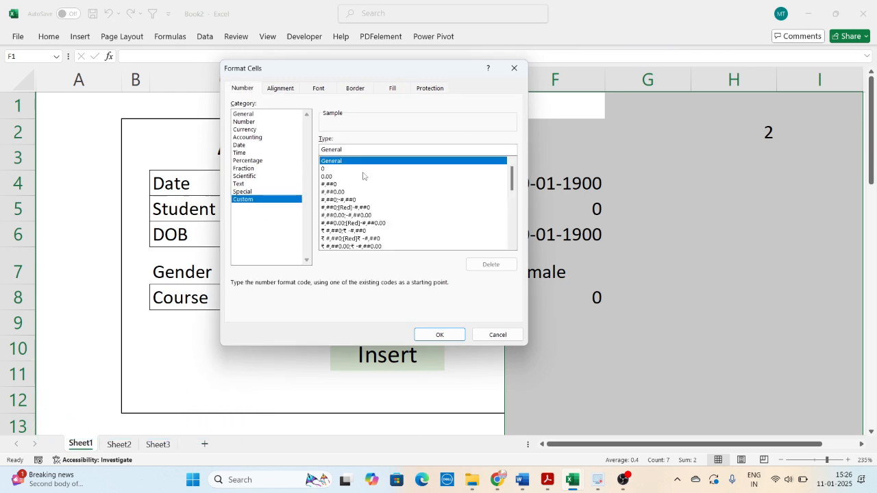
{"action": "key", "text": "BackSpace"}
{"action": "type", "text": ";;;"}
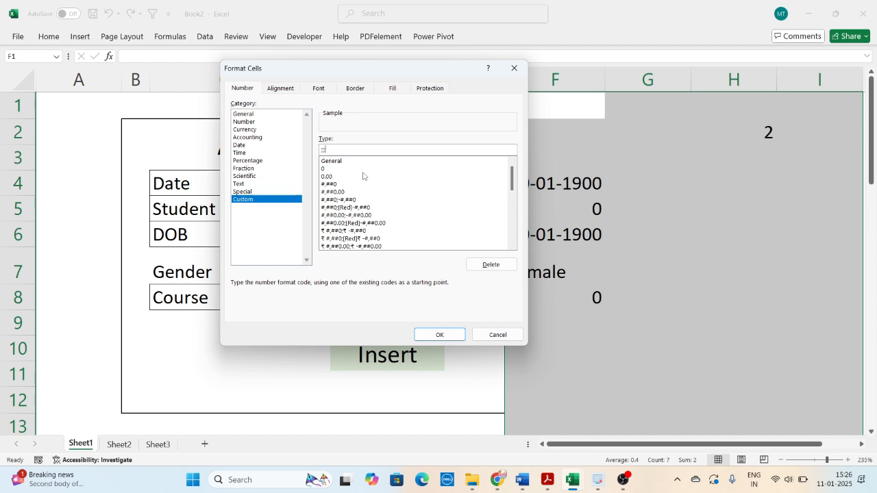
{"action": "left_click", "coordinate": [440, 335]}
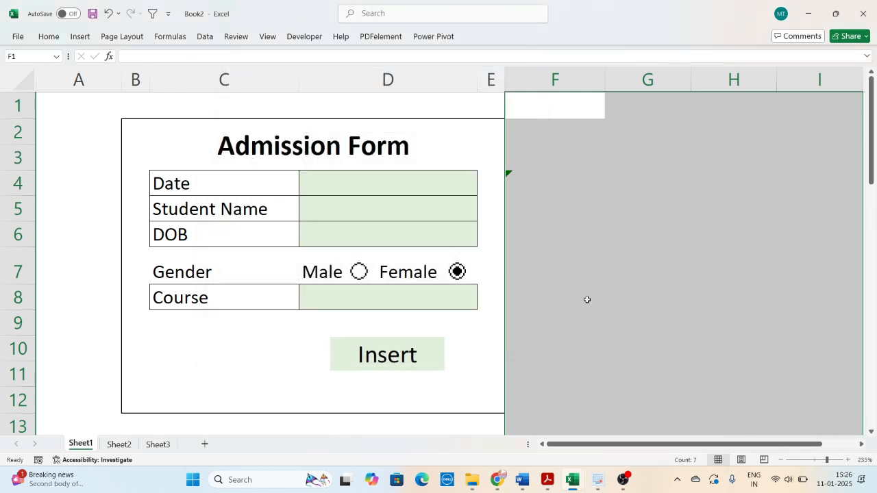
{"action": "left_click", "coordinate": [636, 327]}
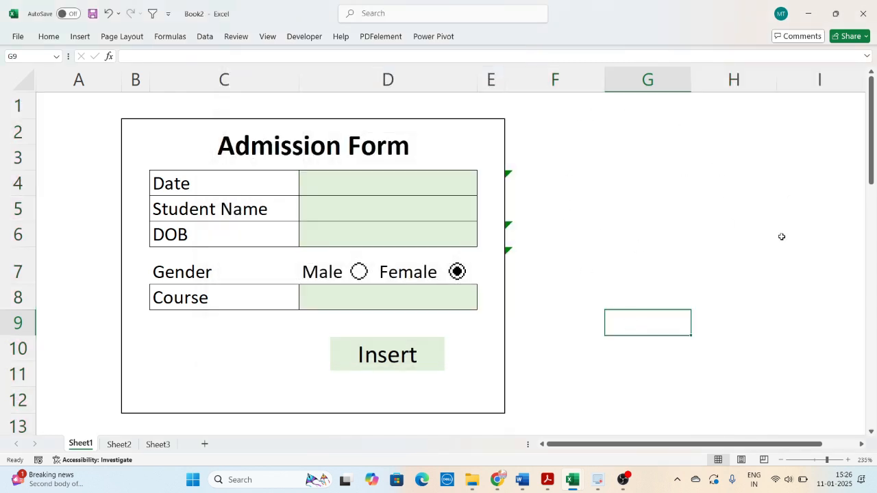
- Assign Macro1 to the linked Insert picture on the Admission Form
{"action": "left_click", "coordinate": [520, 378]}
{"action": "left_click", "coordinate": [488, 364]}
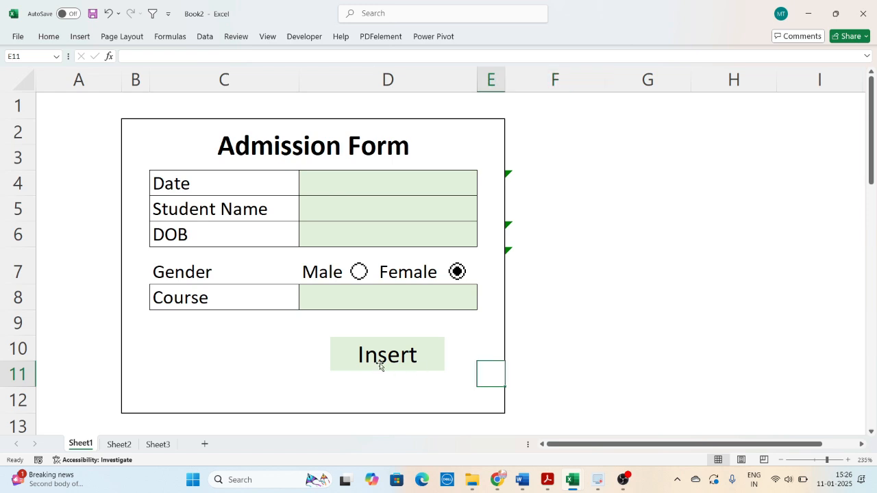
{"action": "left_click", "coordinate": [383, 364]}
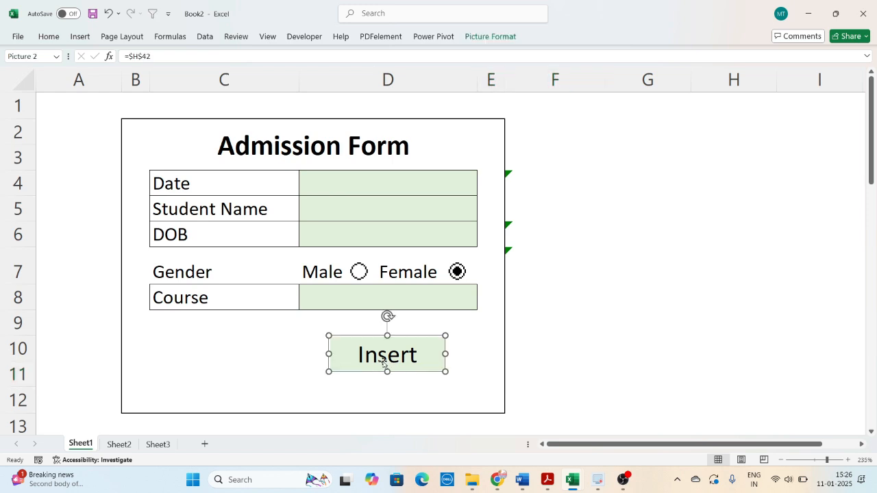
{"action": "right_click", "coordinate": [384, 363]}
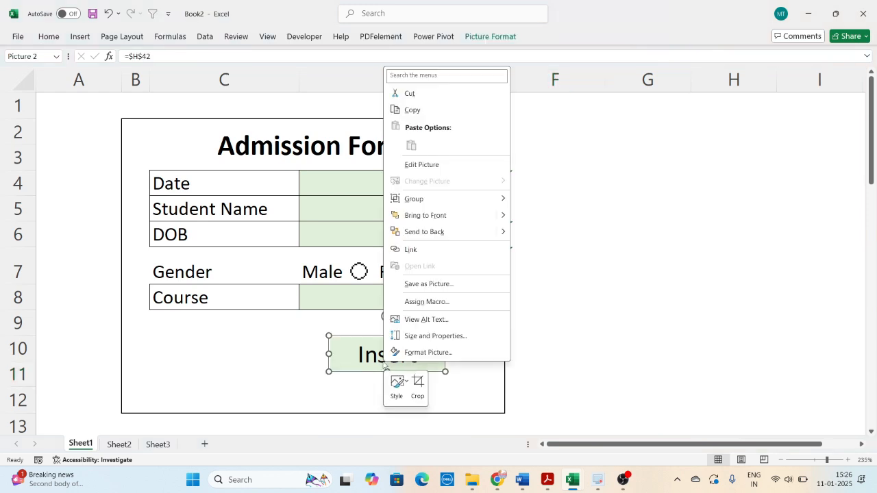
{"action": "left_click", "coordinate": [425, 302]}
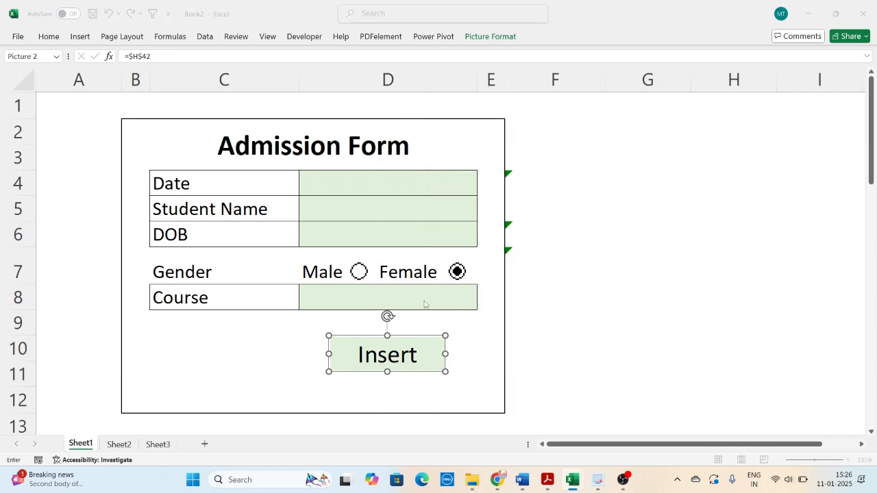
{"action": "left_click", "coordinate": [311, 234]}
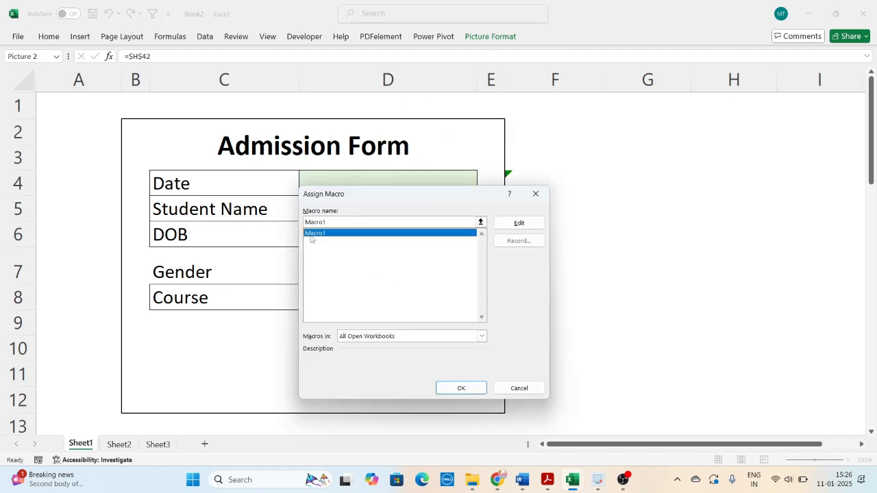
{"action": "left_click", "coordinate": [463, 391]}
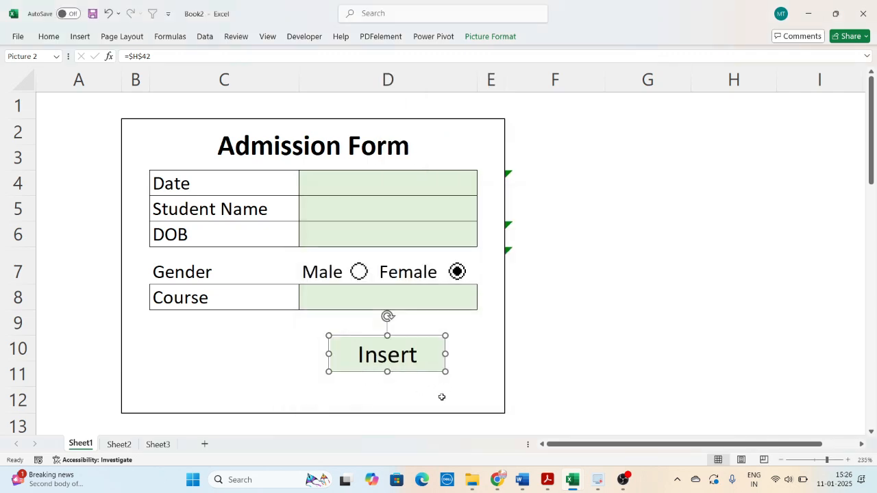
{"action": "left_click", "coordinate": [457, 395]}
- Fill in the form's Date with 01-01-2025, then enter the student's full name and date of birth in D5 and D6
{"action": "left_click", "coordinate": [373, 187]}
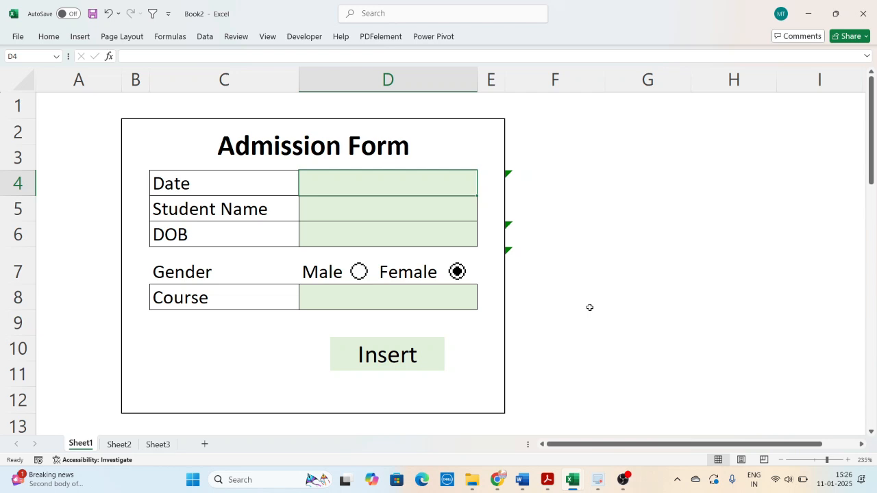
{"action": "type", "text": "1-1-25"}
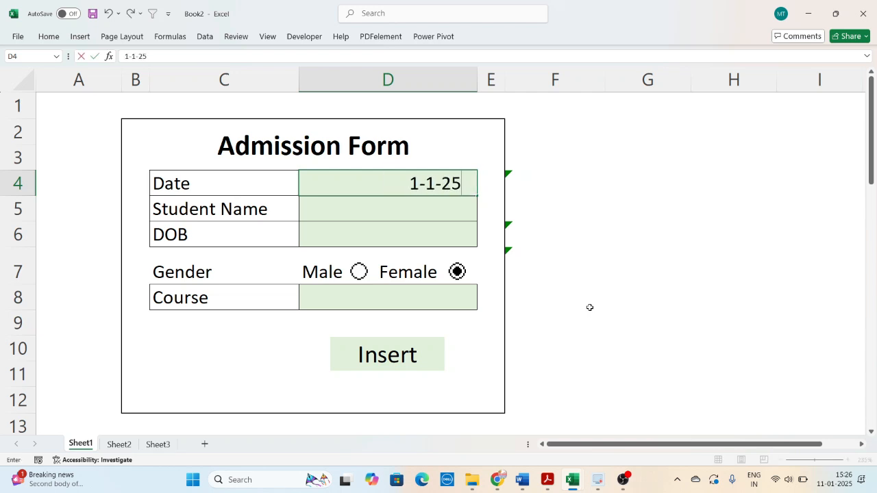
{"action": "key", "text": "Return"}
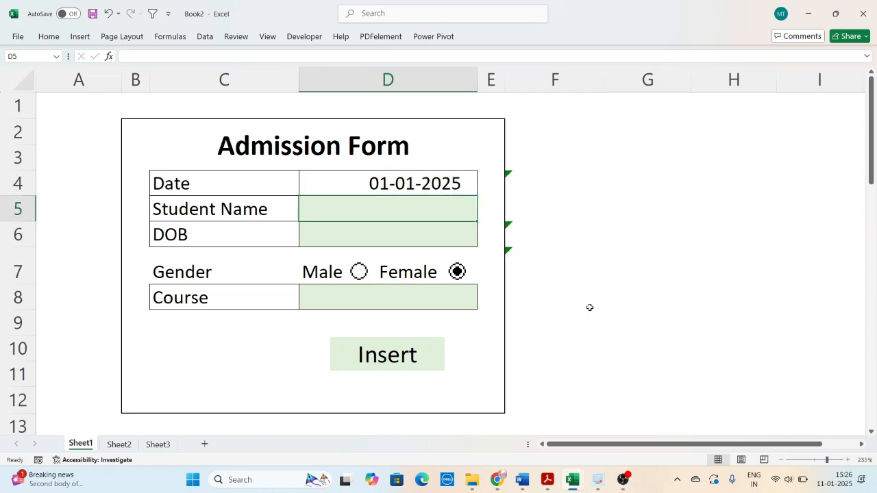
{"action": "type", "text": "Pinki Kumari"}
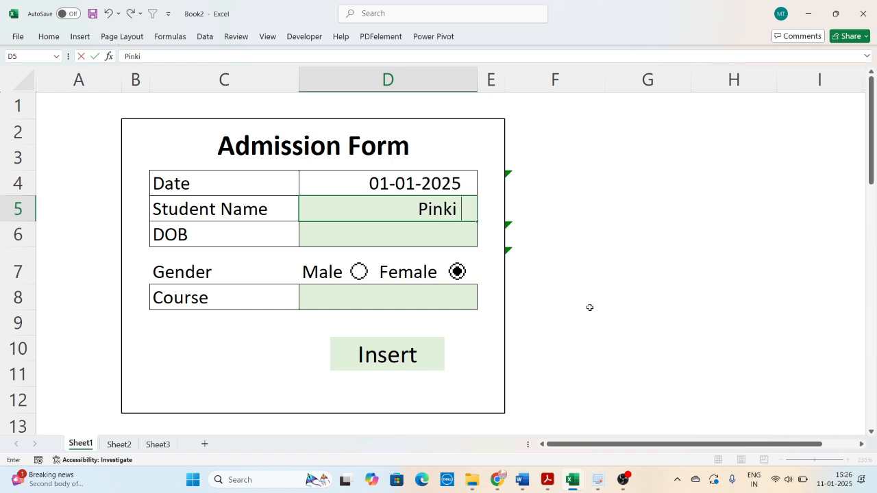
{"action": "key", "text": "Return"}
{"action": "type", "text": "1-1-2002"}
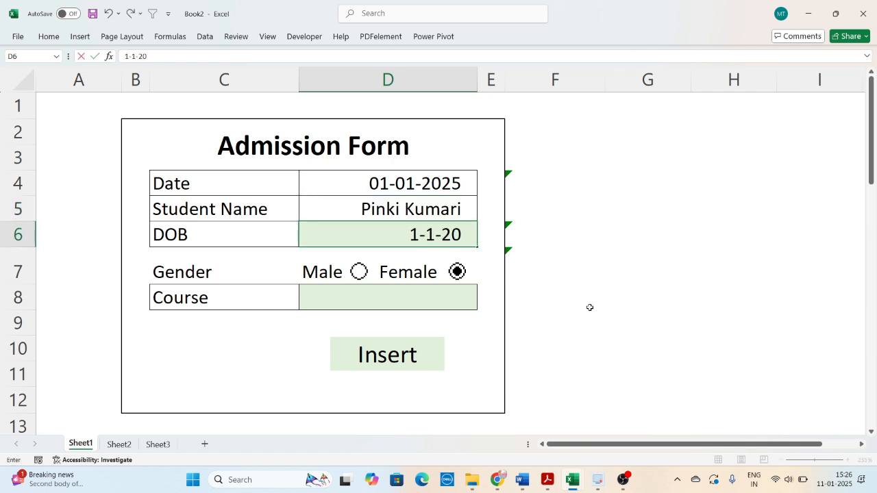
{"action": "key", "text": "Return"}
- Choose DTP as the Course, submit the record with the form's Insert button and check it on Sheet2
{"action": "left_click", "coordinate": [366, 299]}
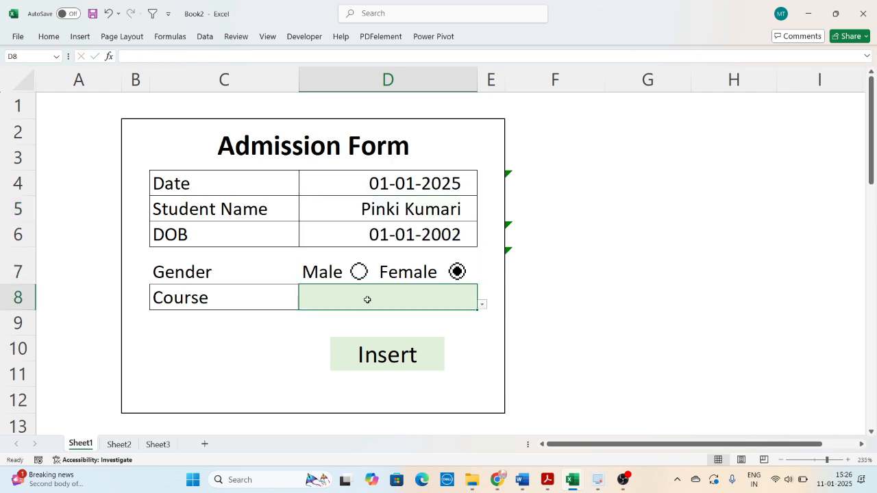
{"action": "left_click", "coordinate": [482, 304]}
{"action": "left_click", "coordinate": [400, 353]}
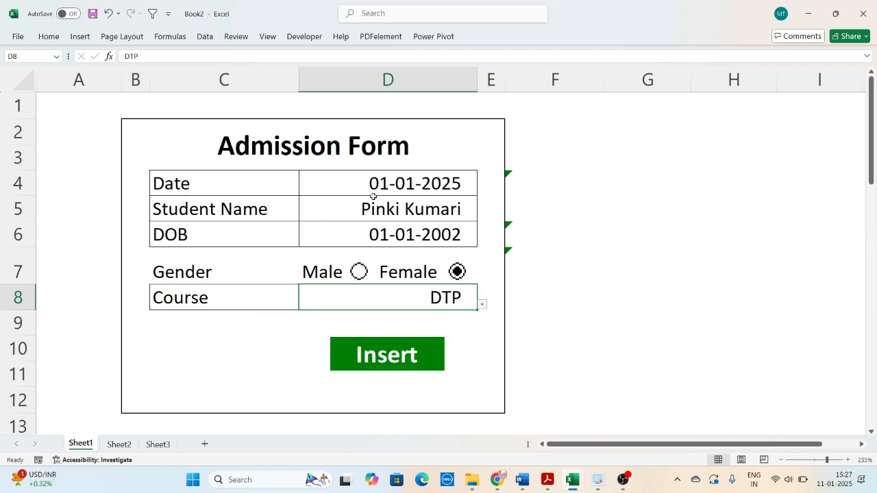
{"action": "left_click", "coordinate": [385, 357]}
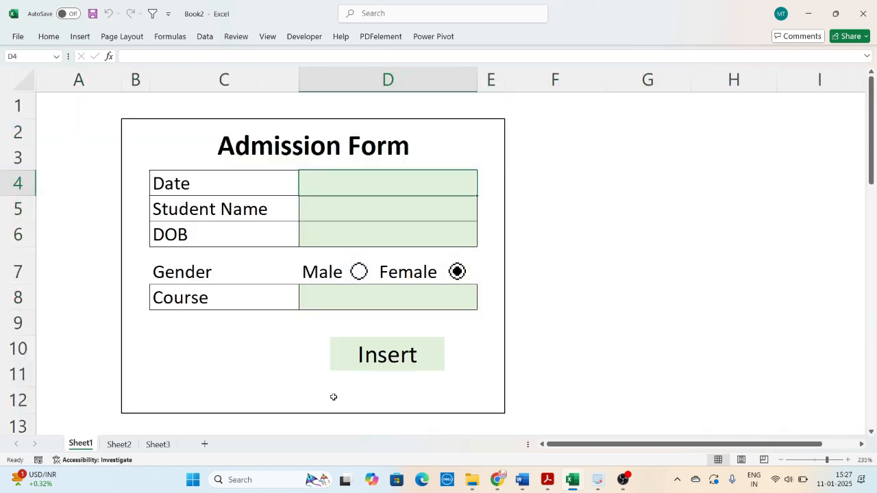
{"action": "left_click", "coordinate": [120, 444]}
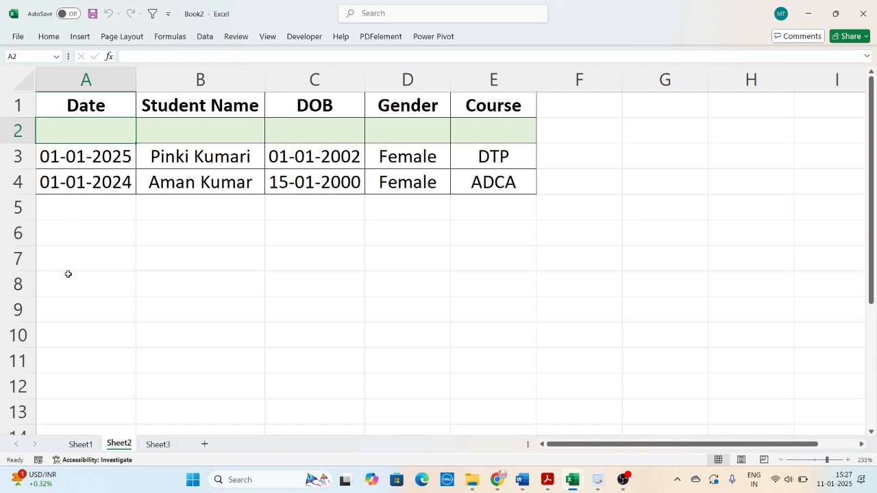
- Start a second entry on Sheet1 with Date 02-01-2025 and the next student's full name and date of birth
{"action": "left_click", "coordinate": [81, 444]}
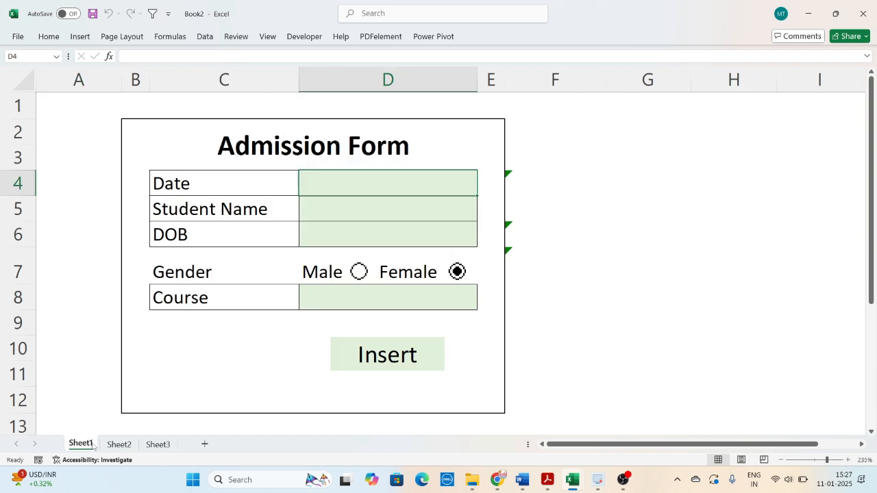
{"action": "type", "text": "2-01-2025"}
{"action": "key", "text": "Return"}
{"action": "type", "text": "Ankit Kumar"}
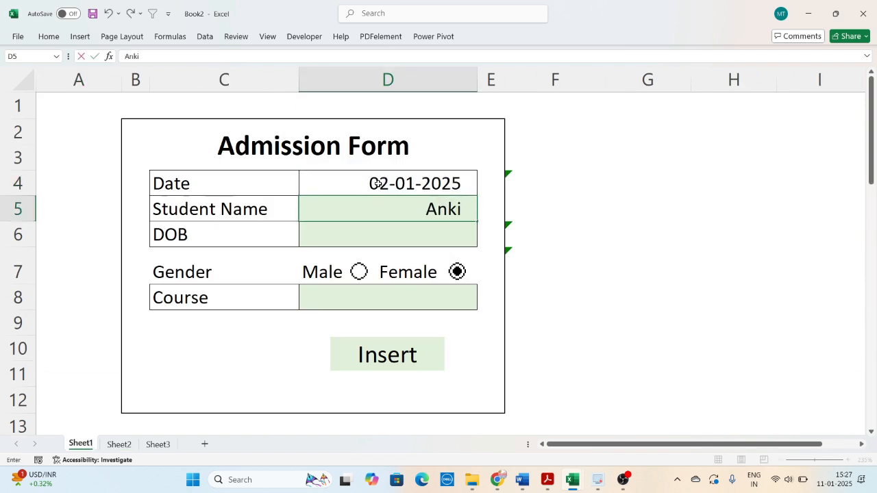
{"action": "key", "text": "Return"}
{"action": "type", "text": "1-1-1990"}
{"action": "key", "text": "Return"}
- Choose Male as the Gender and ADCA as the Course, and submit the record with the form's Insert button
{"action": "left_click", "coordinate": [359, 272]}
{"action": "left_click", "coordinate": [438, 299]}
{"action": "left_click", "coordinate": [396, 369]}
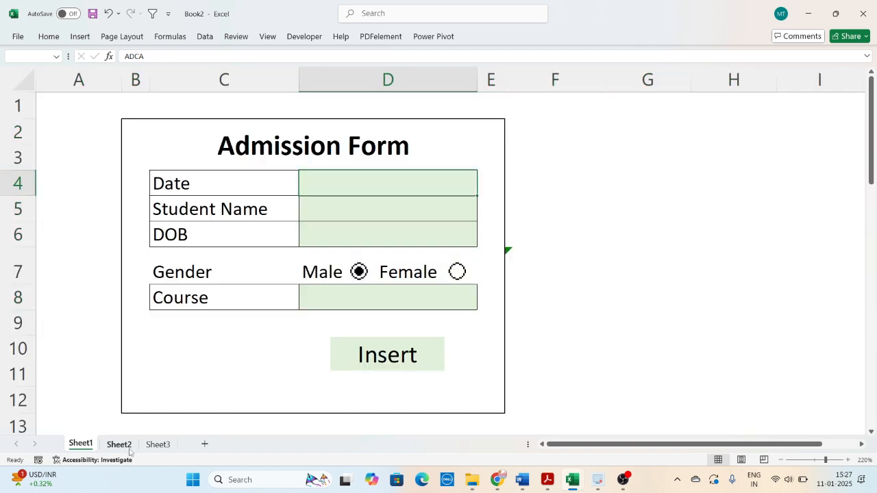
- Check the newly transferred record in row 3 of Sheet2 and return to the form on Sheet1
{"action": "left_click", "coordinate": [119, 445]}
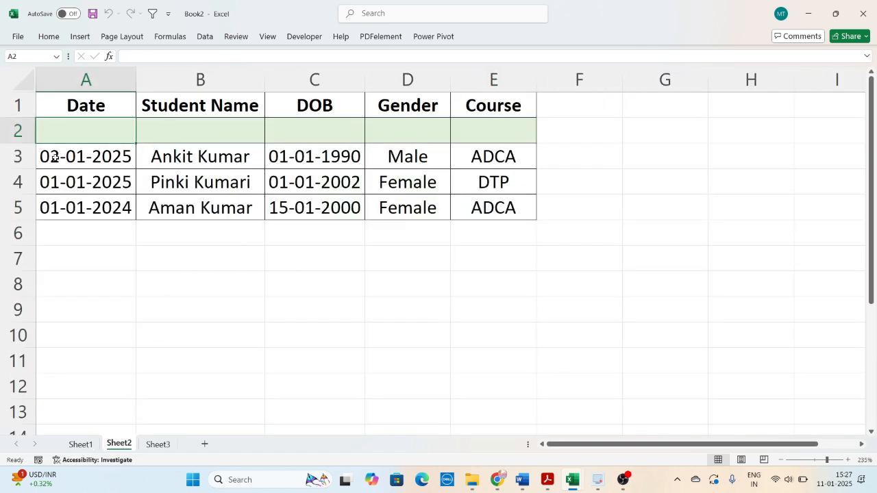
{"action": "left_click_drag", "start_coordinate": [55, 158], "coordinate": [493, 156]}
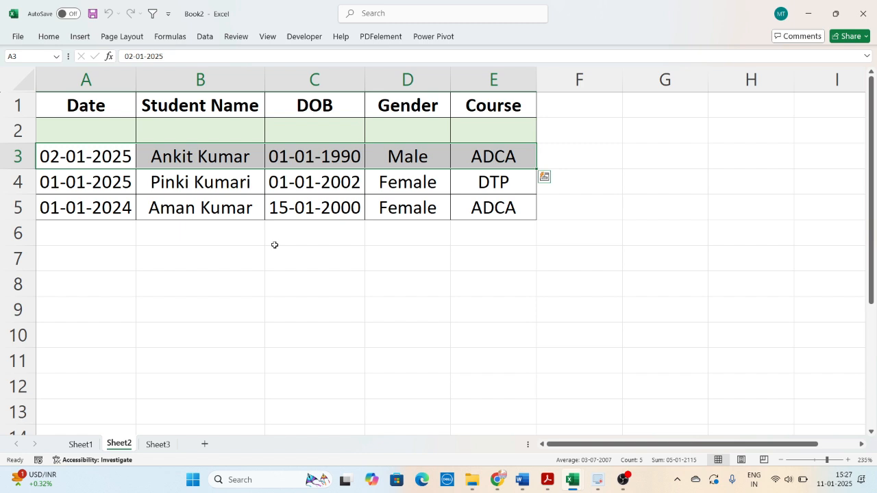
{"action": "left_click", "coordinate": [253, 315]}
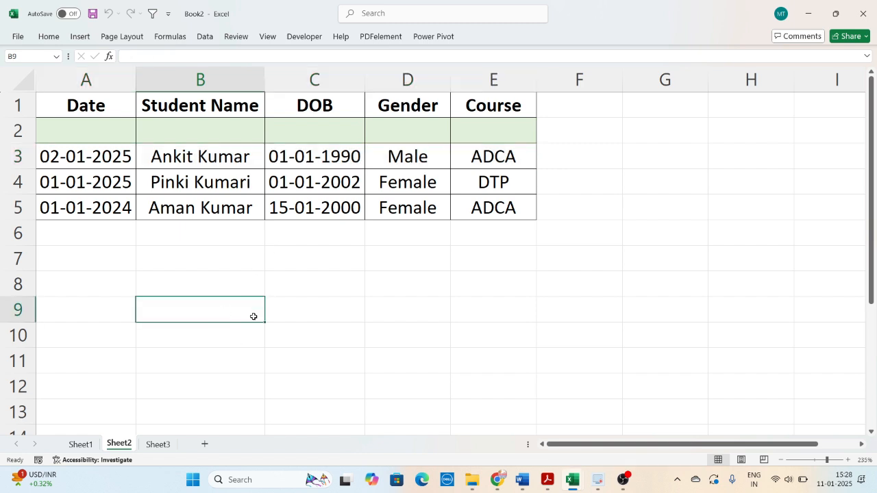
{"action": "left_click", "coordinate": [82, 445]}
{"action": "left_click", "coordinate": [254, 358]}
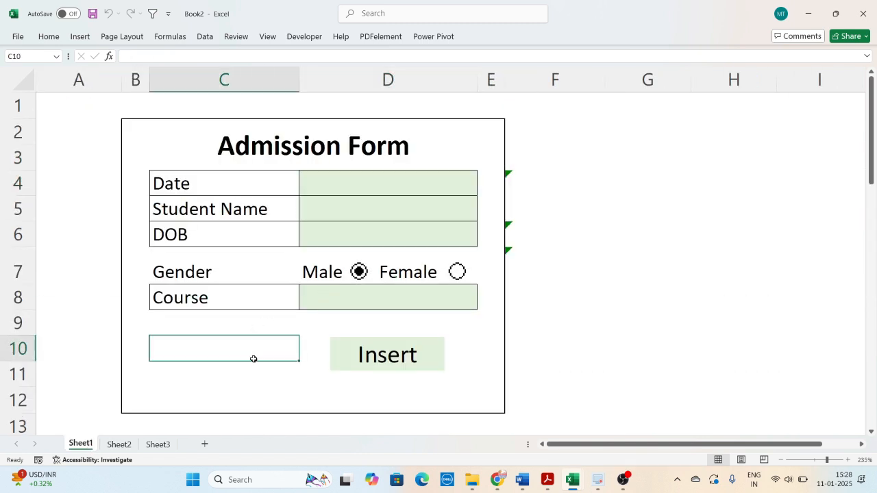
{"action": "left_click", "coordinate": [556, 361]}
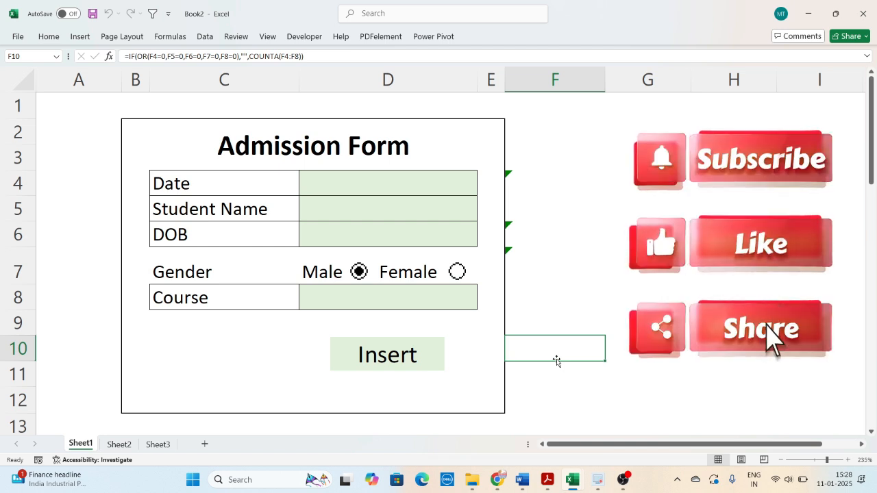
{"action": "left_click", "coordinate": [464, 384]}
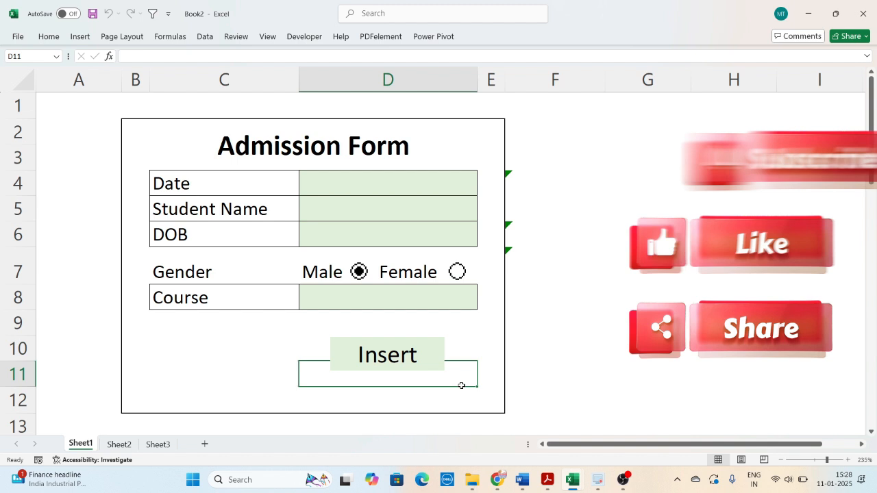
{"action": "left_click", "coordinate": [550, 410]}
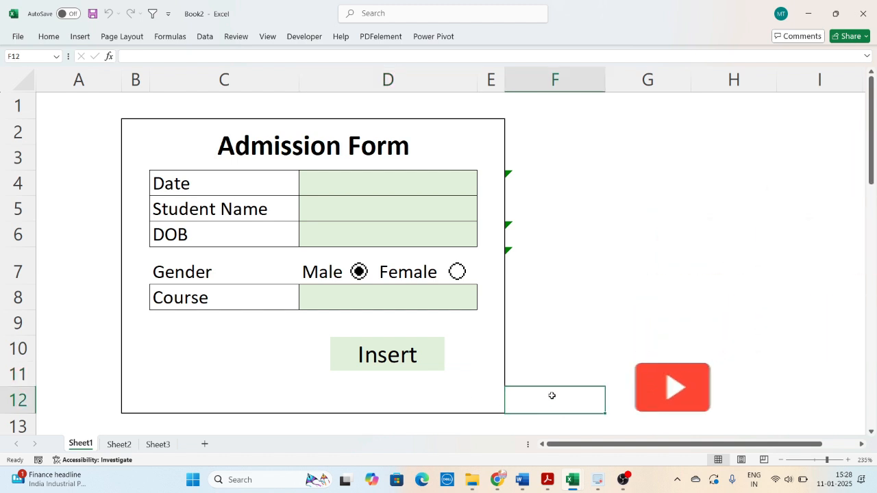
{"action": "left_click", "coordinate": [608, 328]}
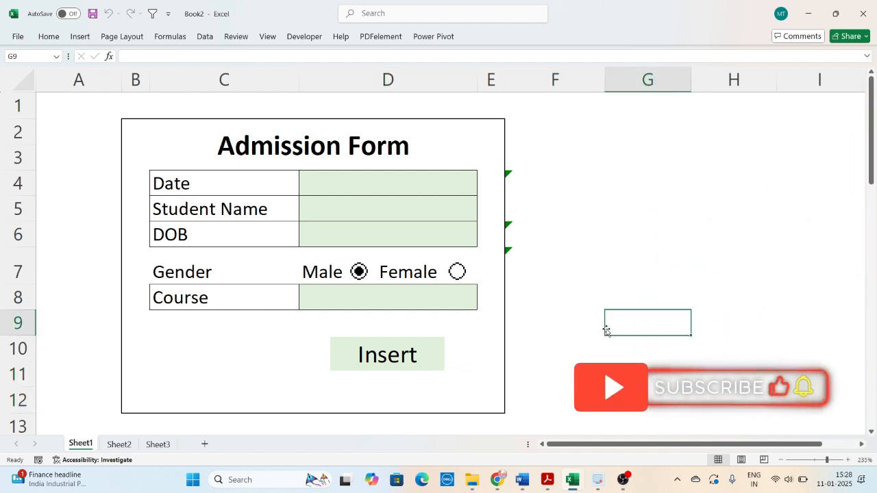